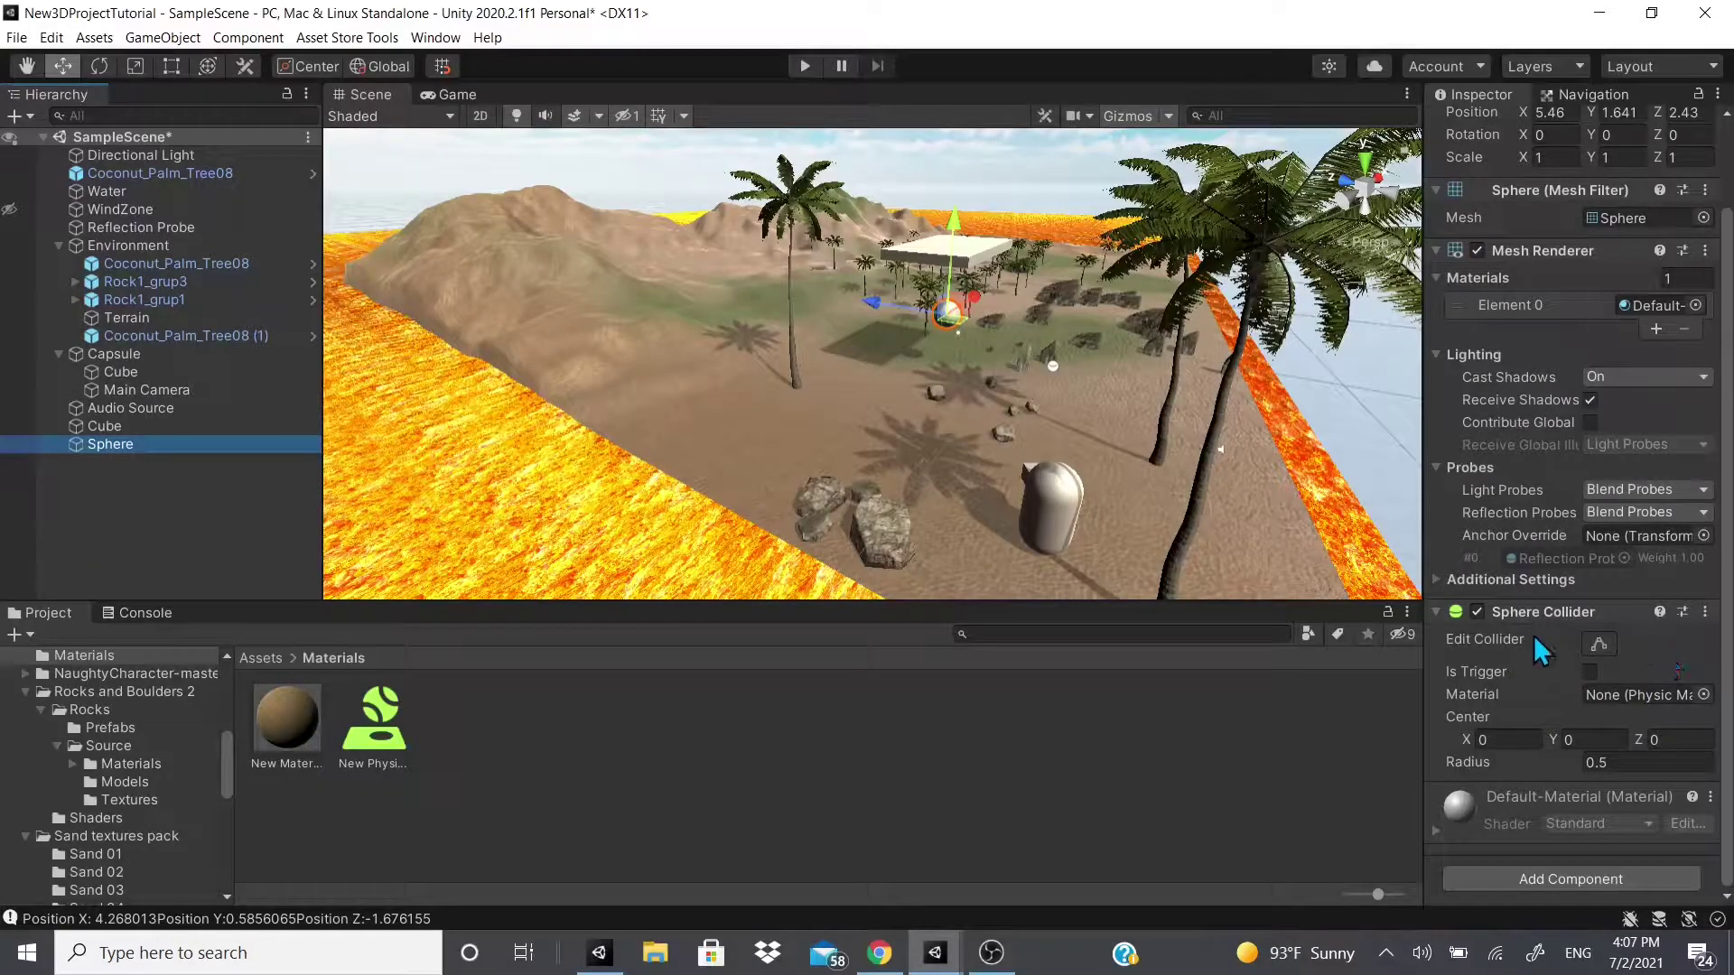
click(1529, 879)
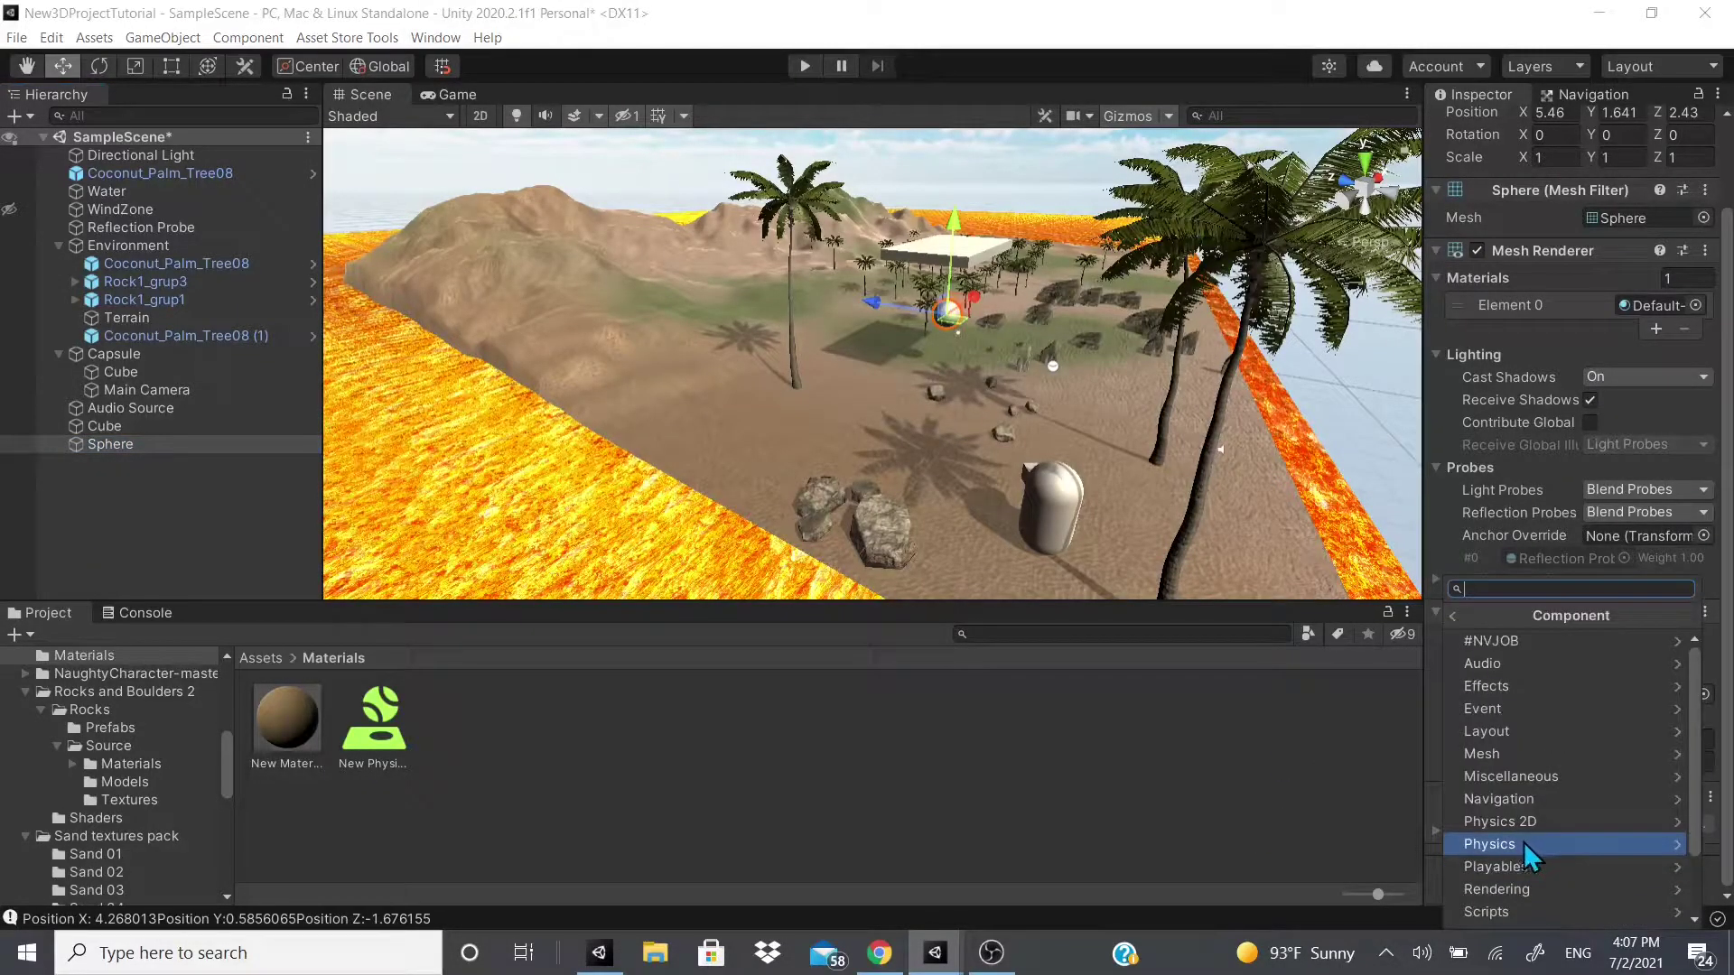
click(1524, 843)
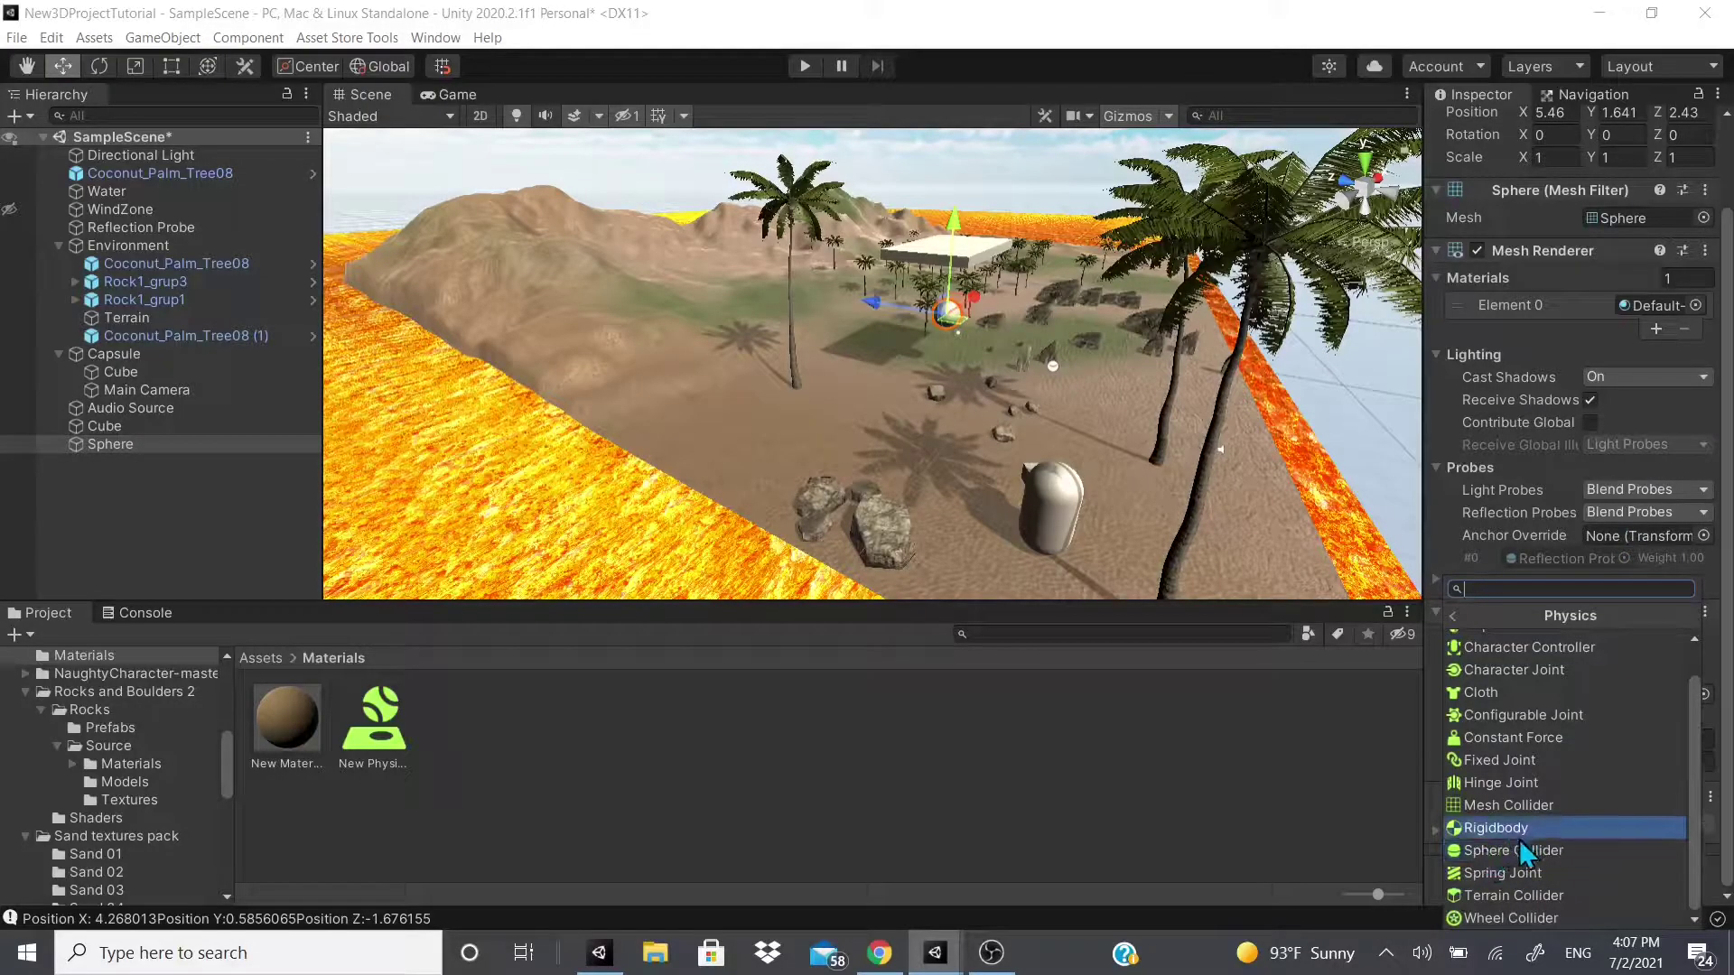
click(1501, 852)
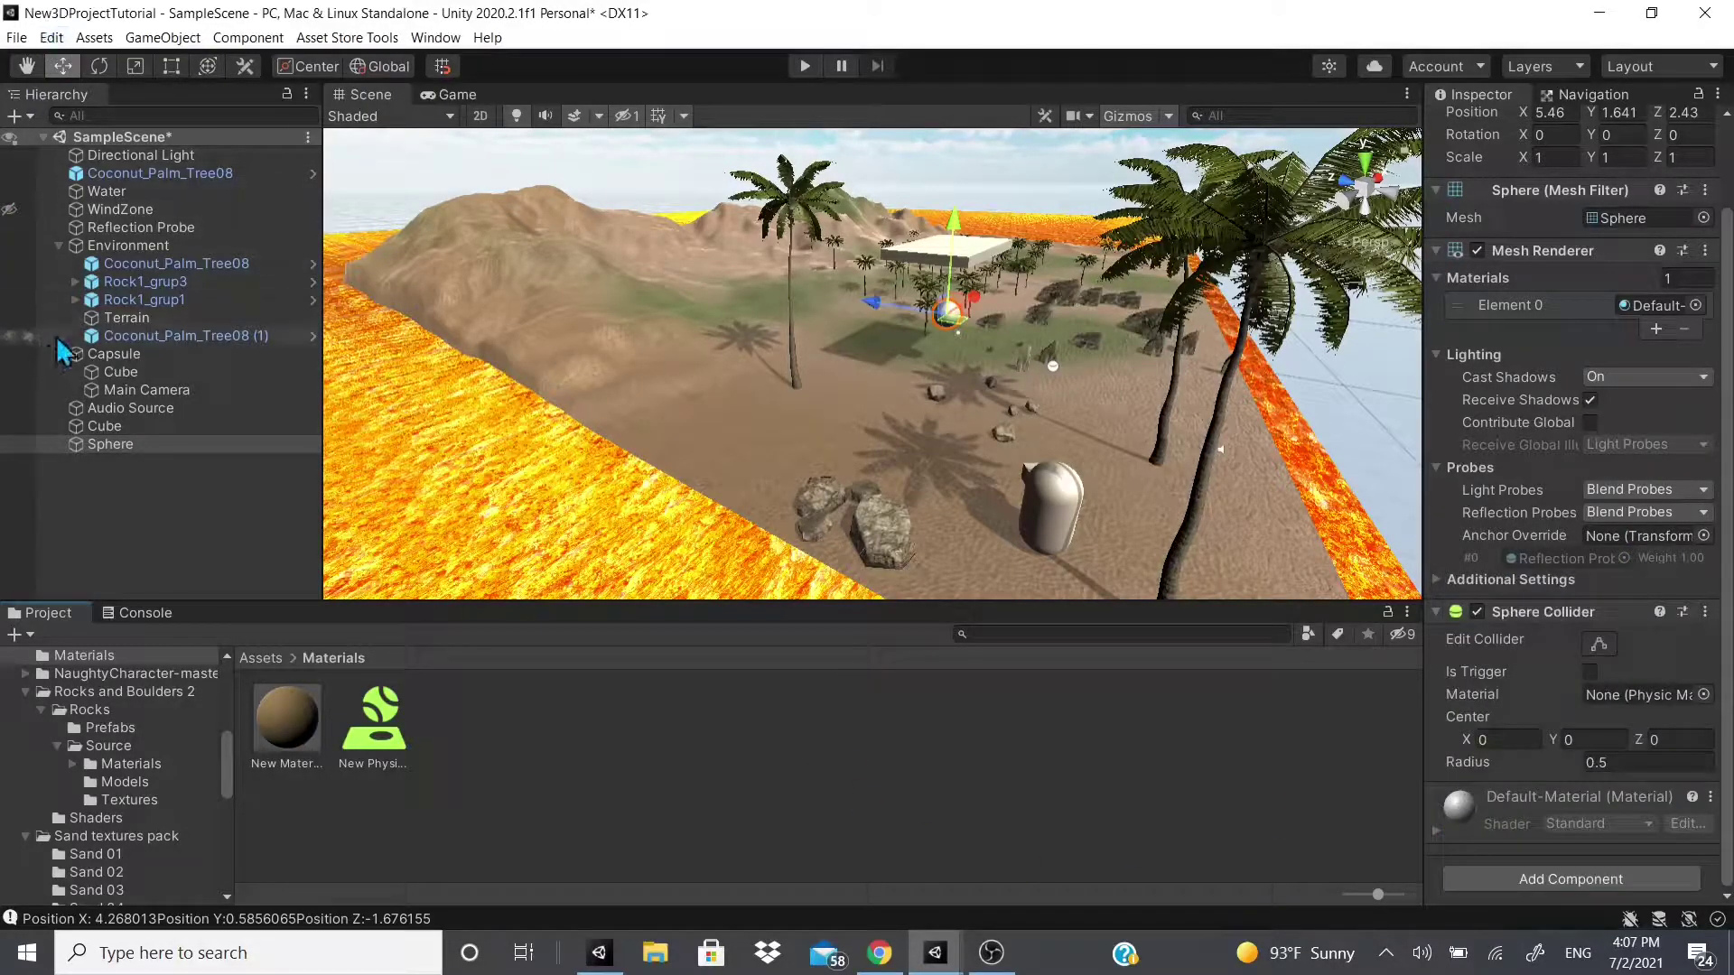
- Deactivate the root-level Cube platform above the sphere
click(138, 432)
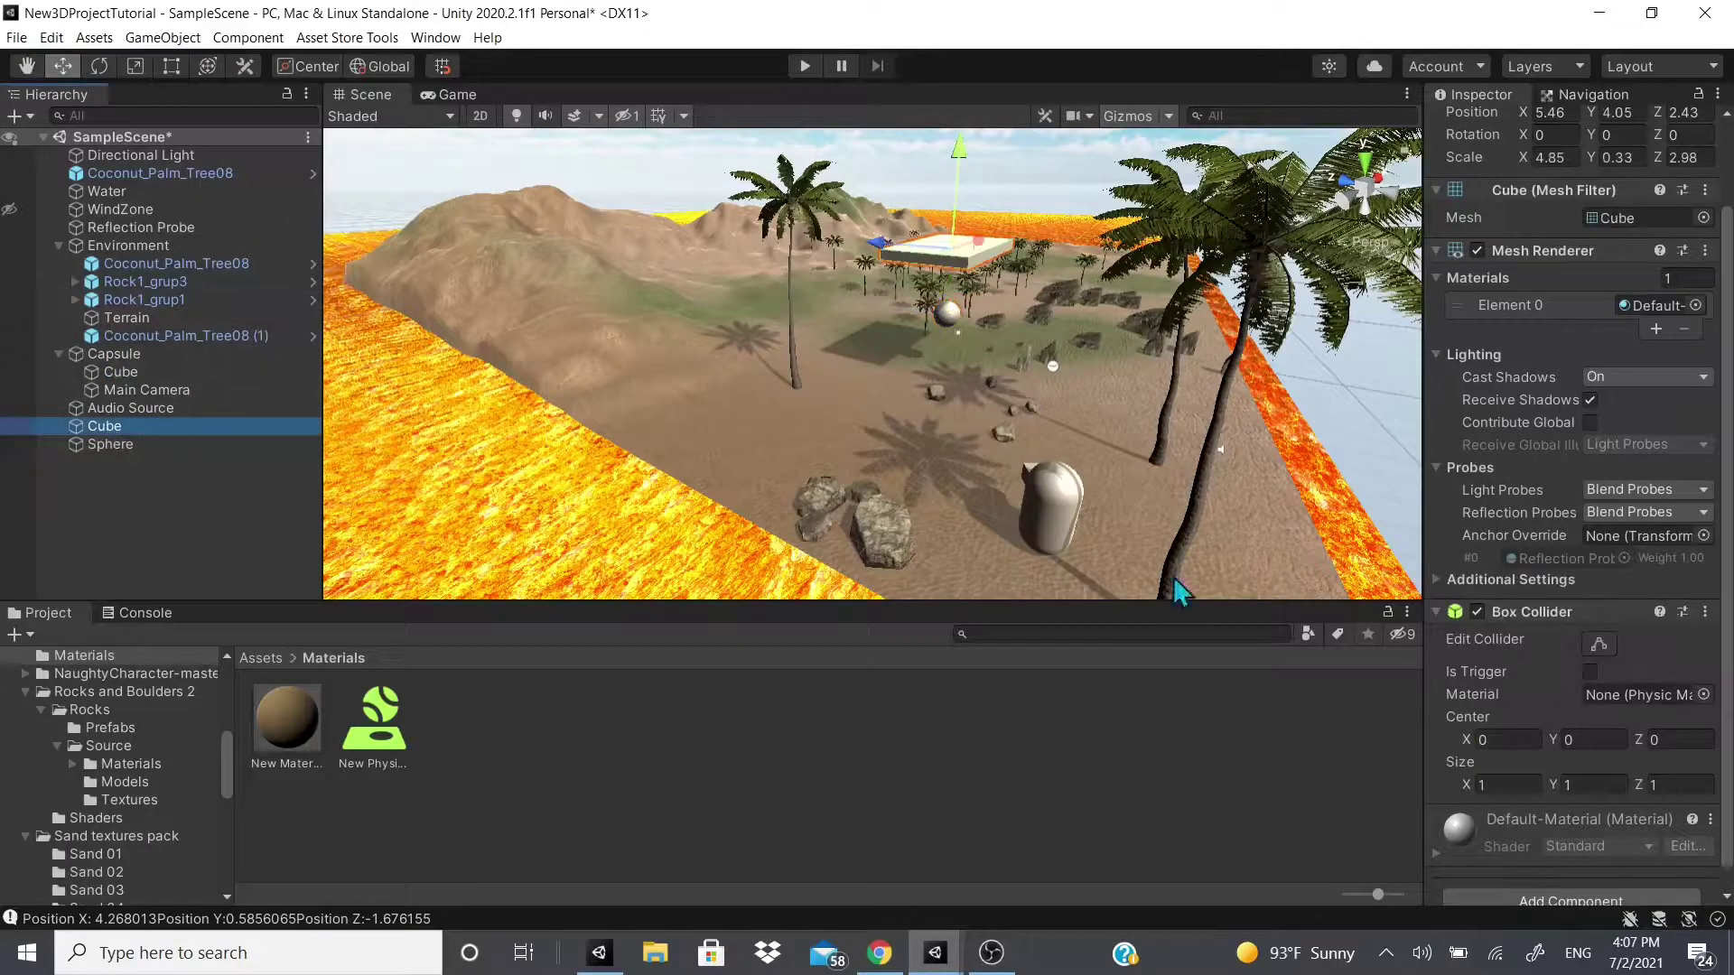
scroll(1608, 343, up, 2)
click(1482, 126)
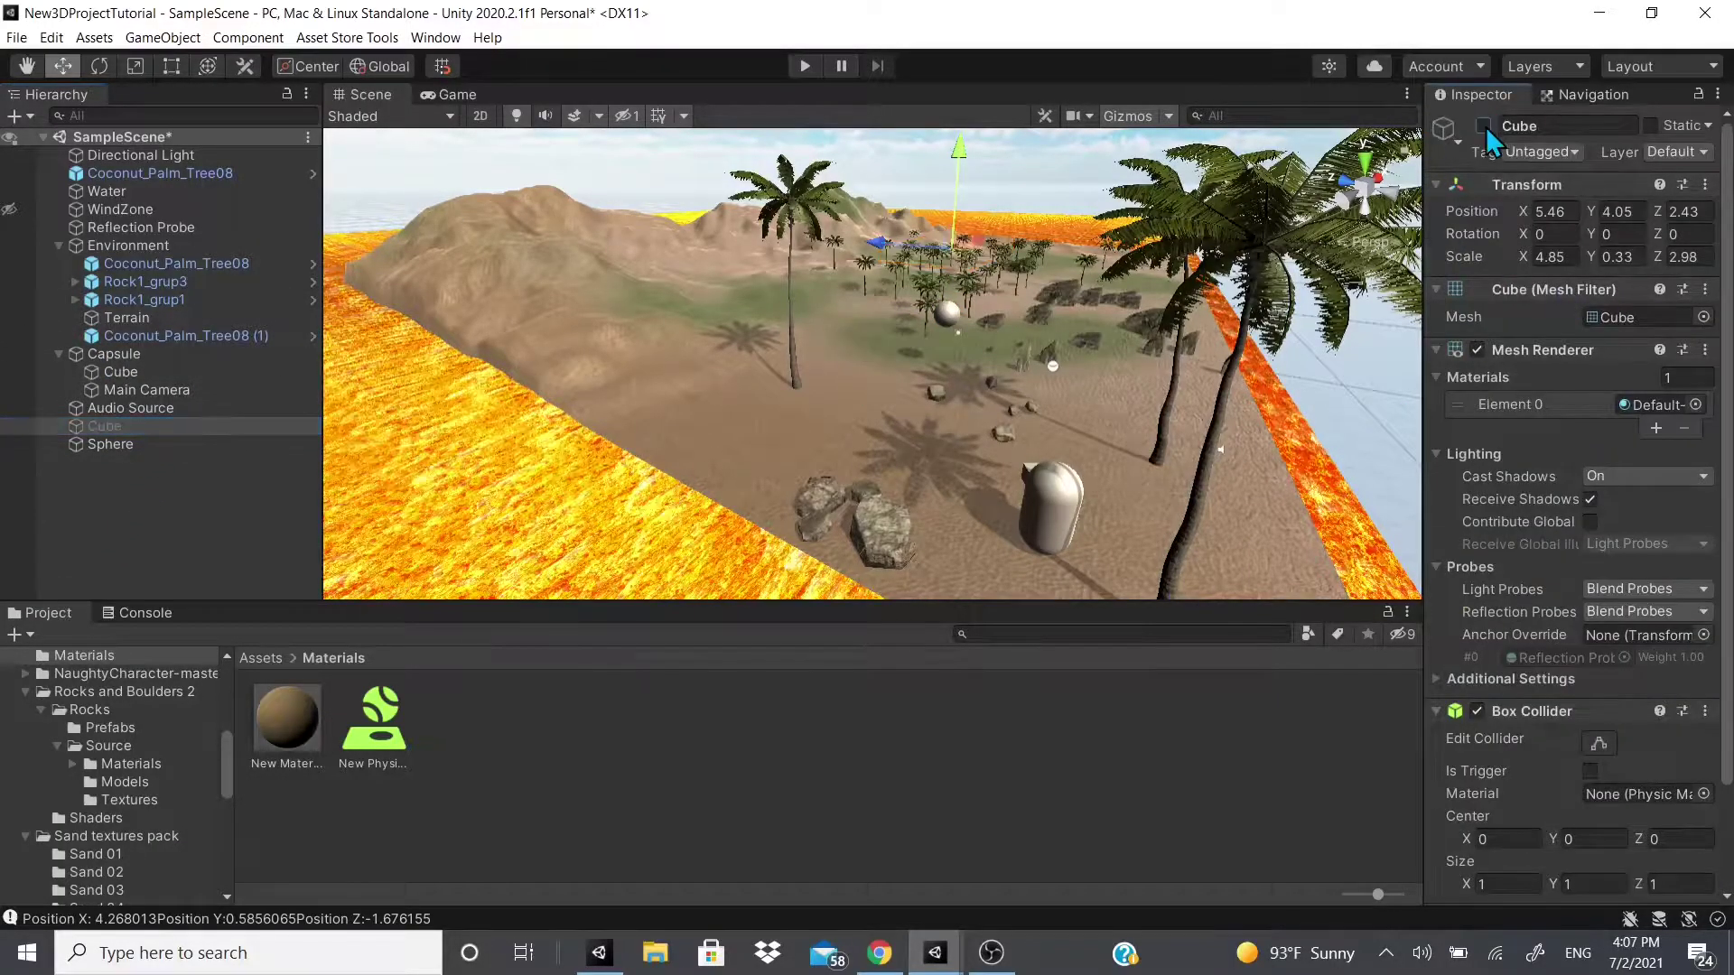
- Try enlarging the Sphere's collider freehand to a radius of about 0.87, undo it and leave collider editing
double_click(230, 445)
middle_drag(590, 456, 637, 447)
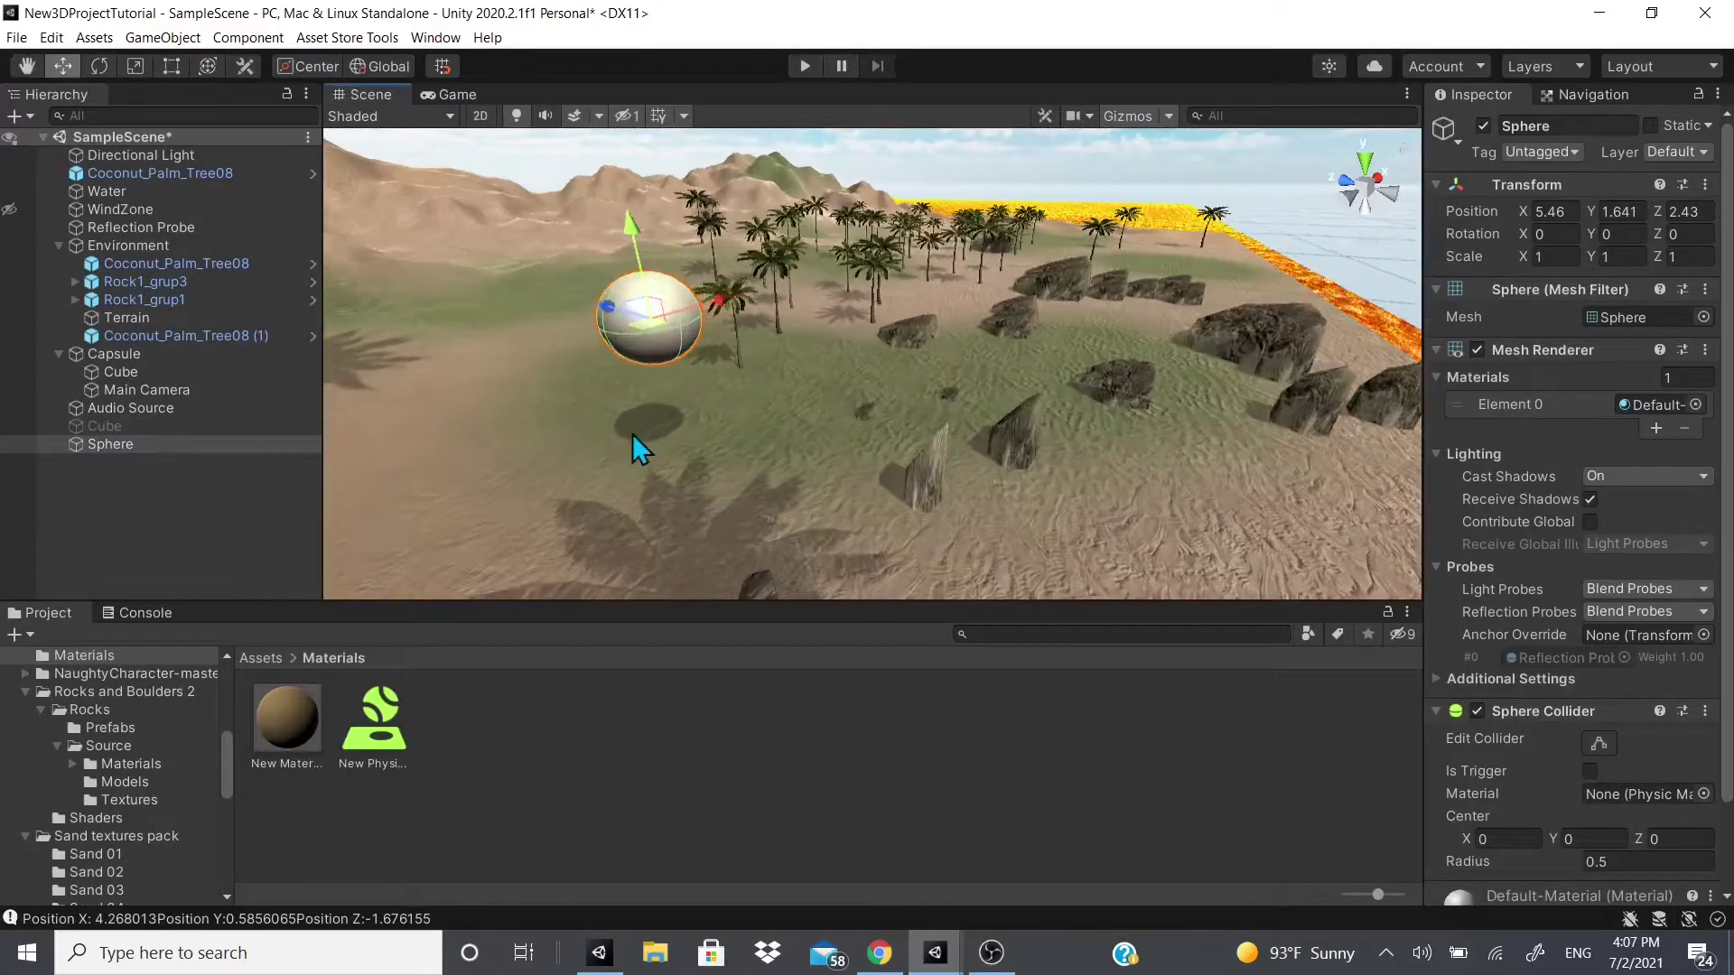
middle_drag(926, 206, 1012, 194)
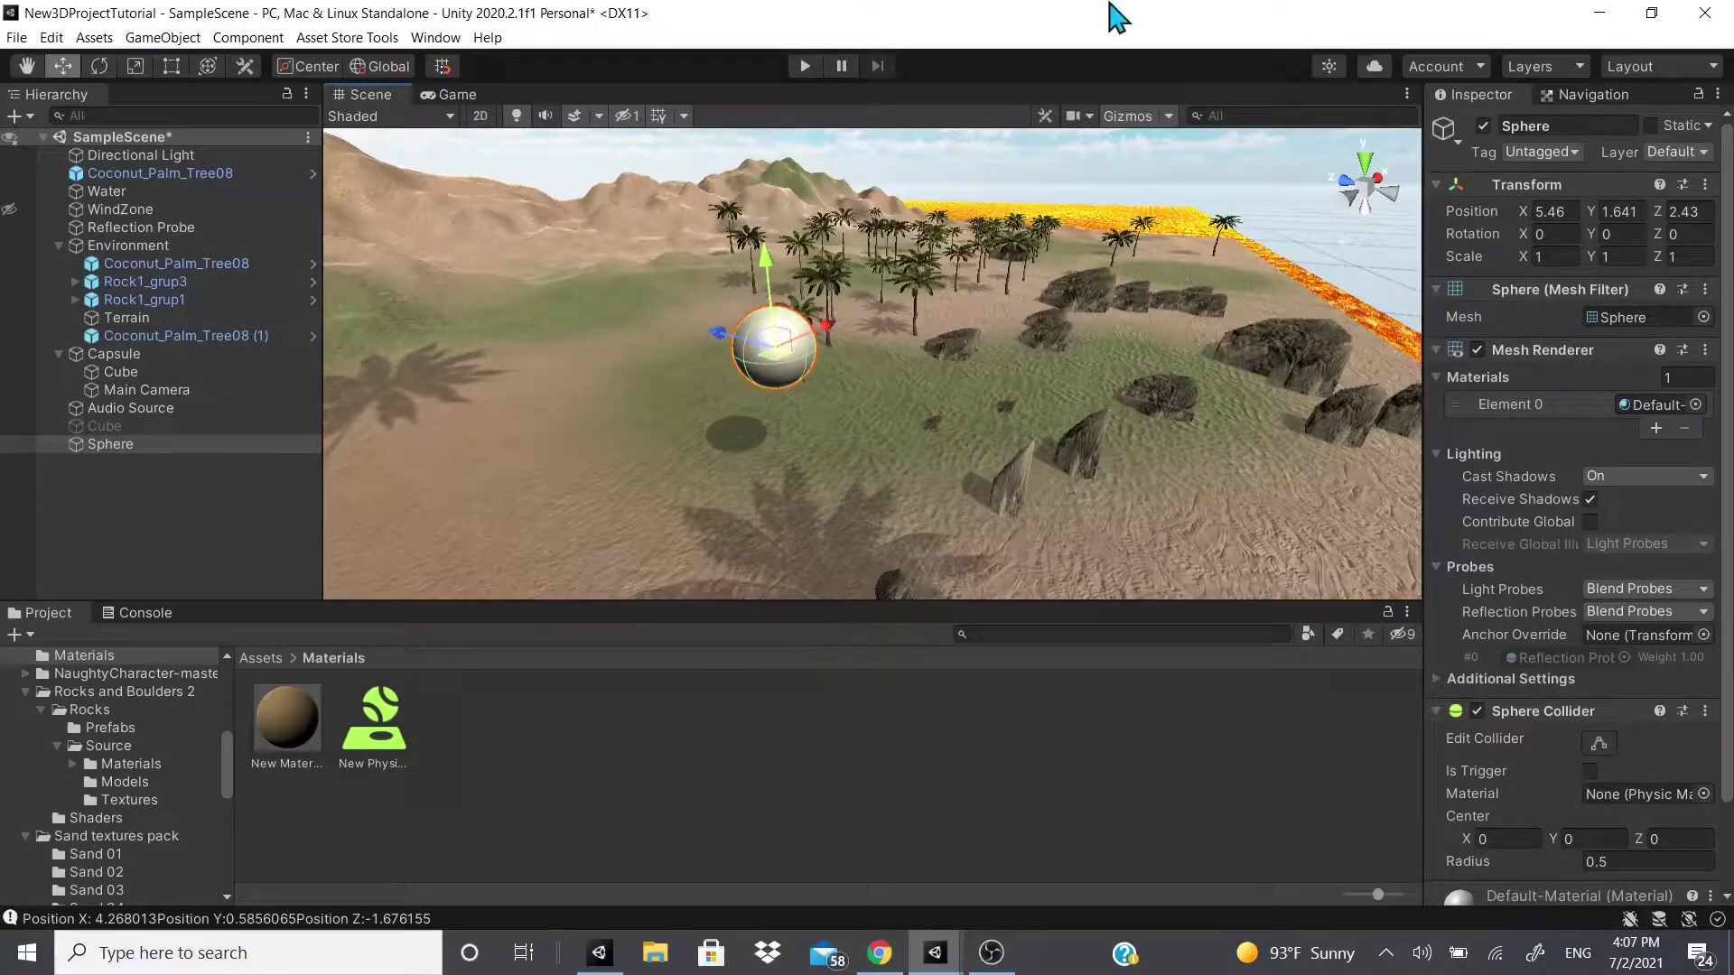
scroll(1528, 614, down, 2)
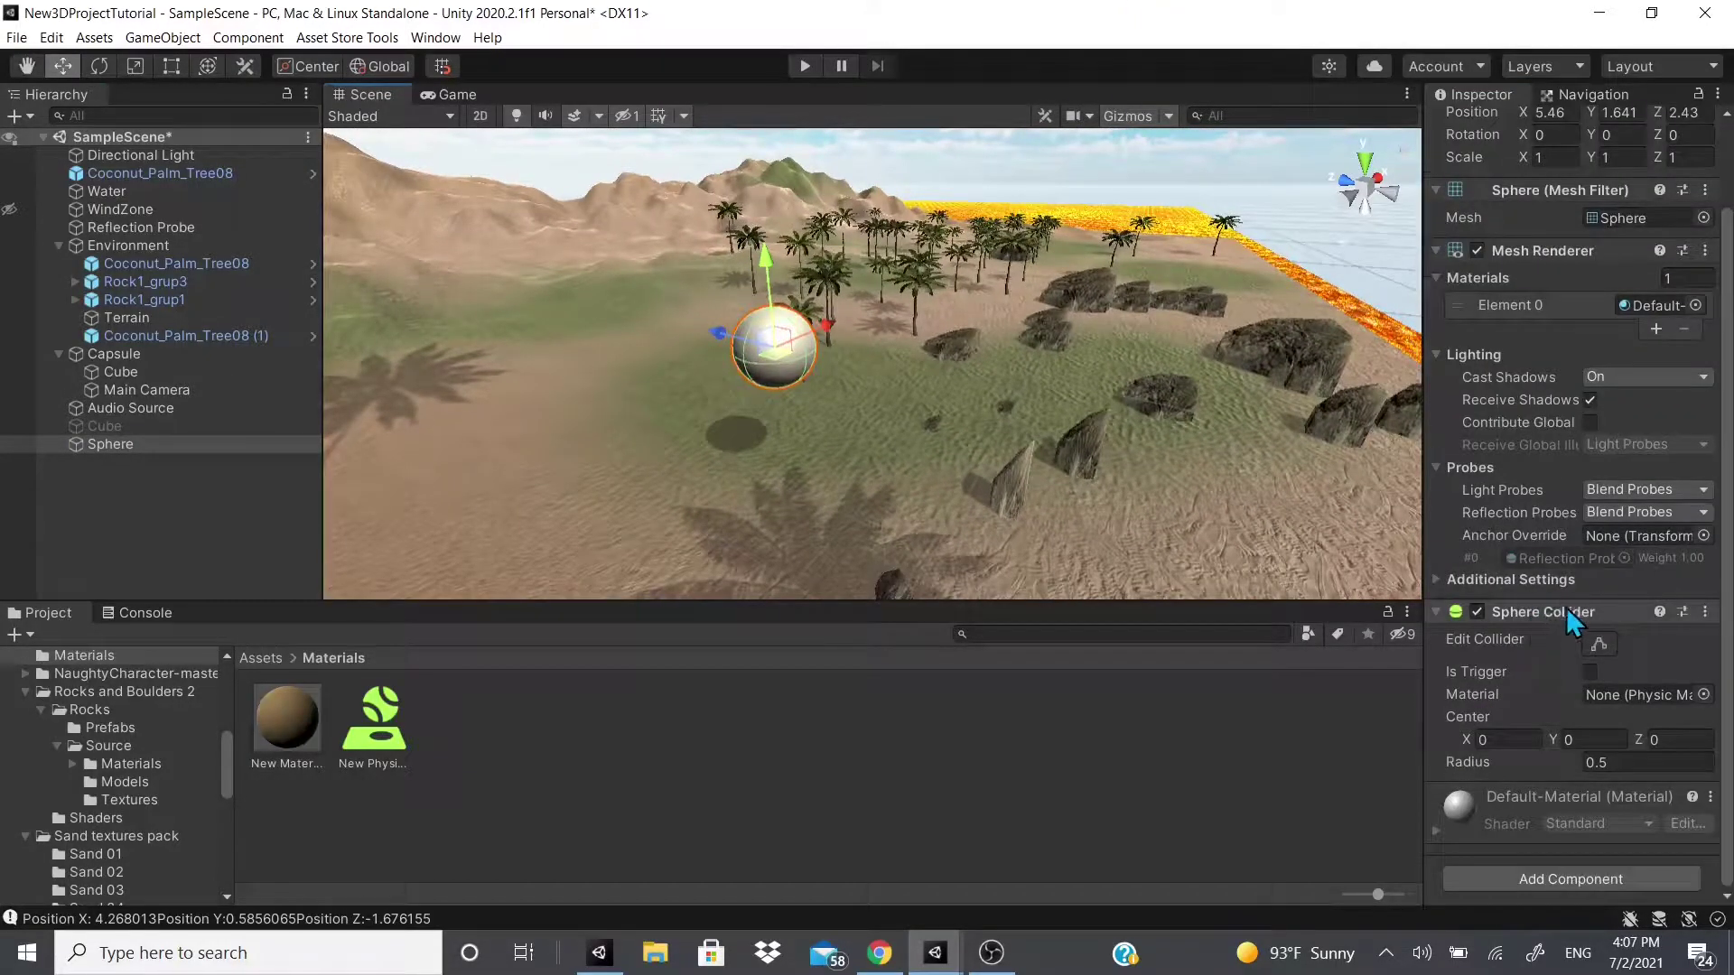
click(1599, 643)
scroll(852, 287, up, 1)
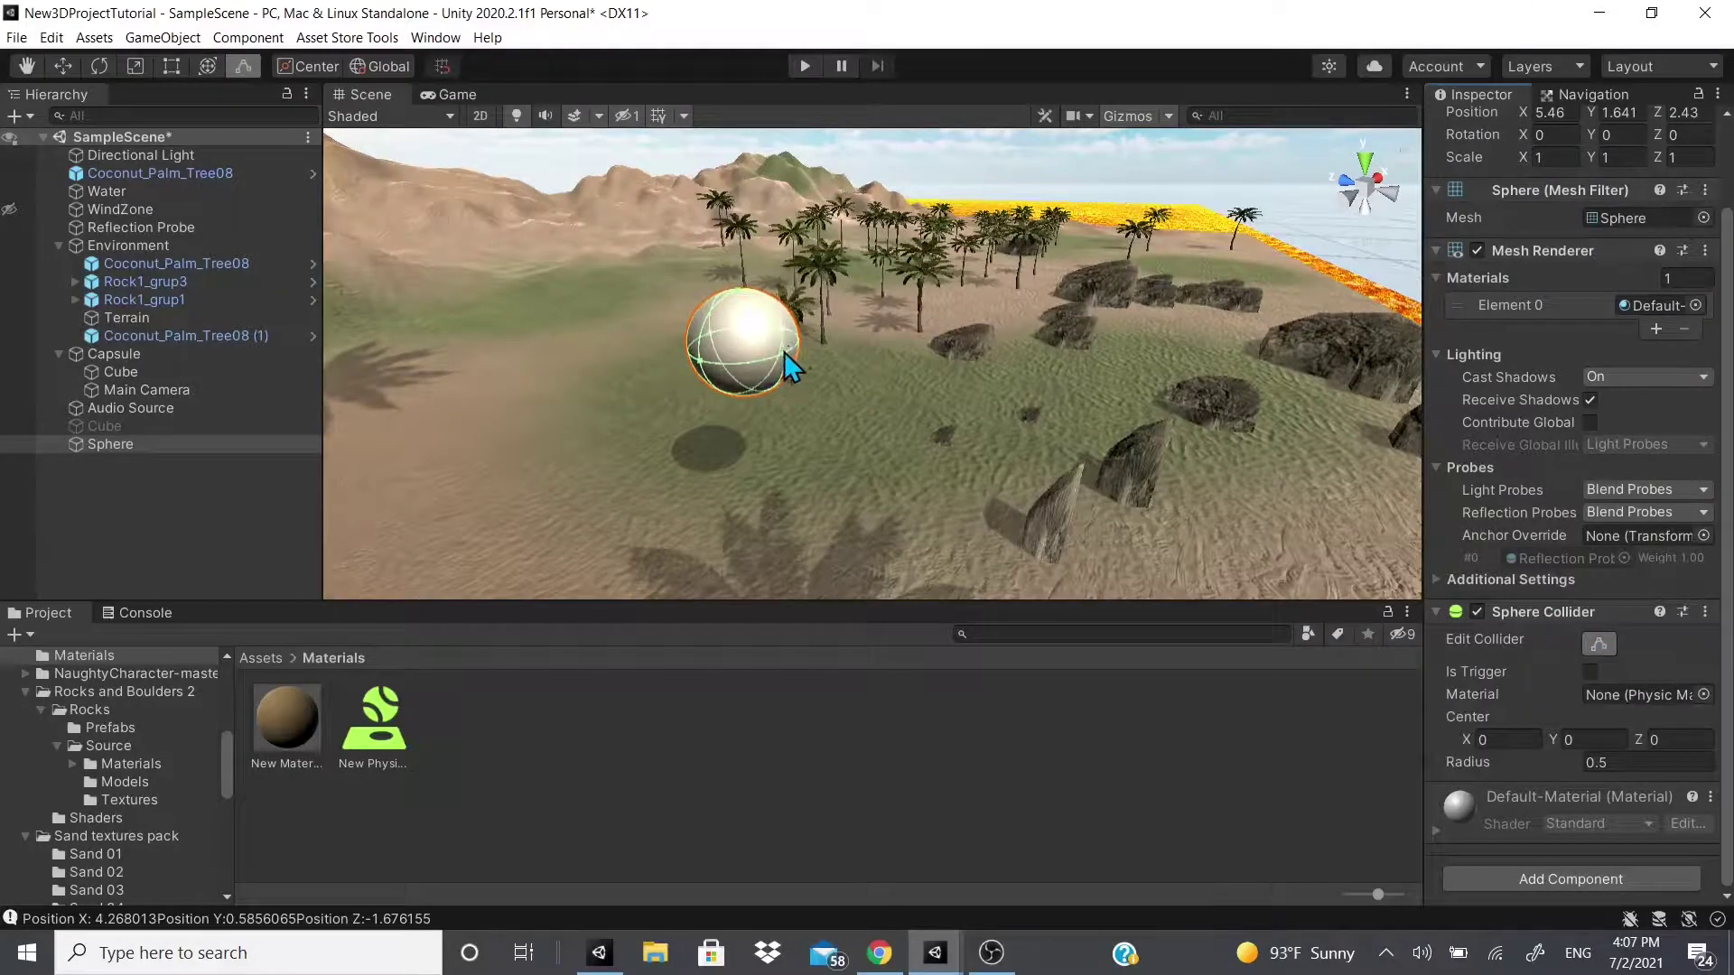
drag(785, 350, 842, 409)
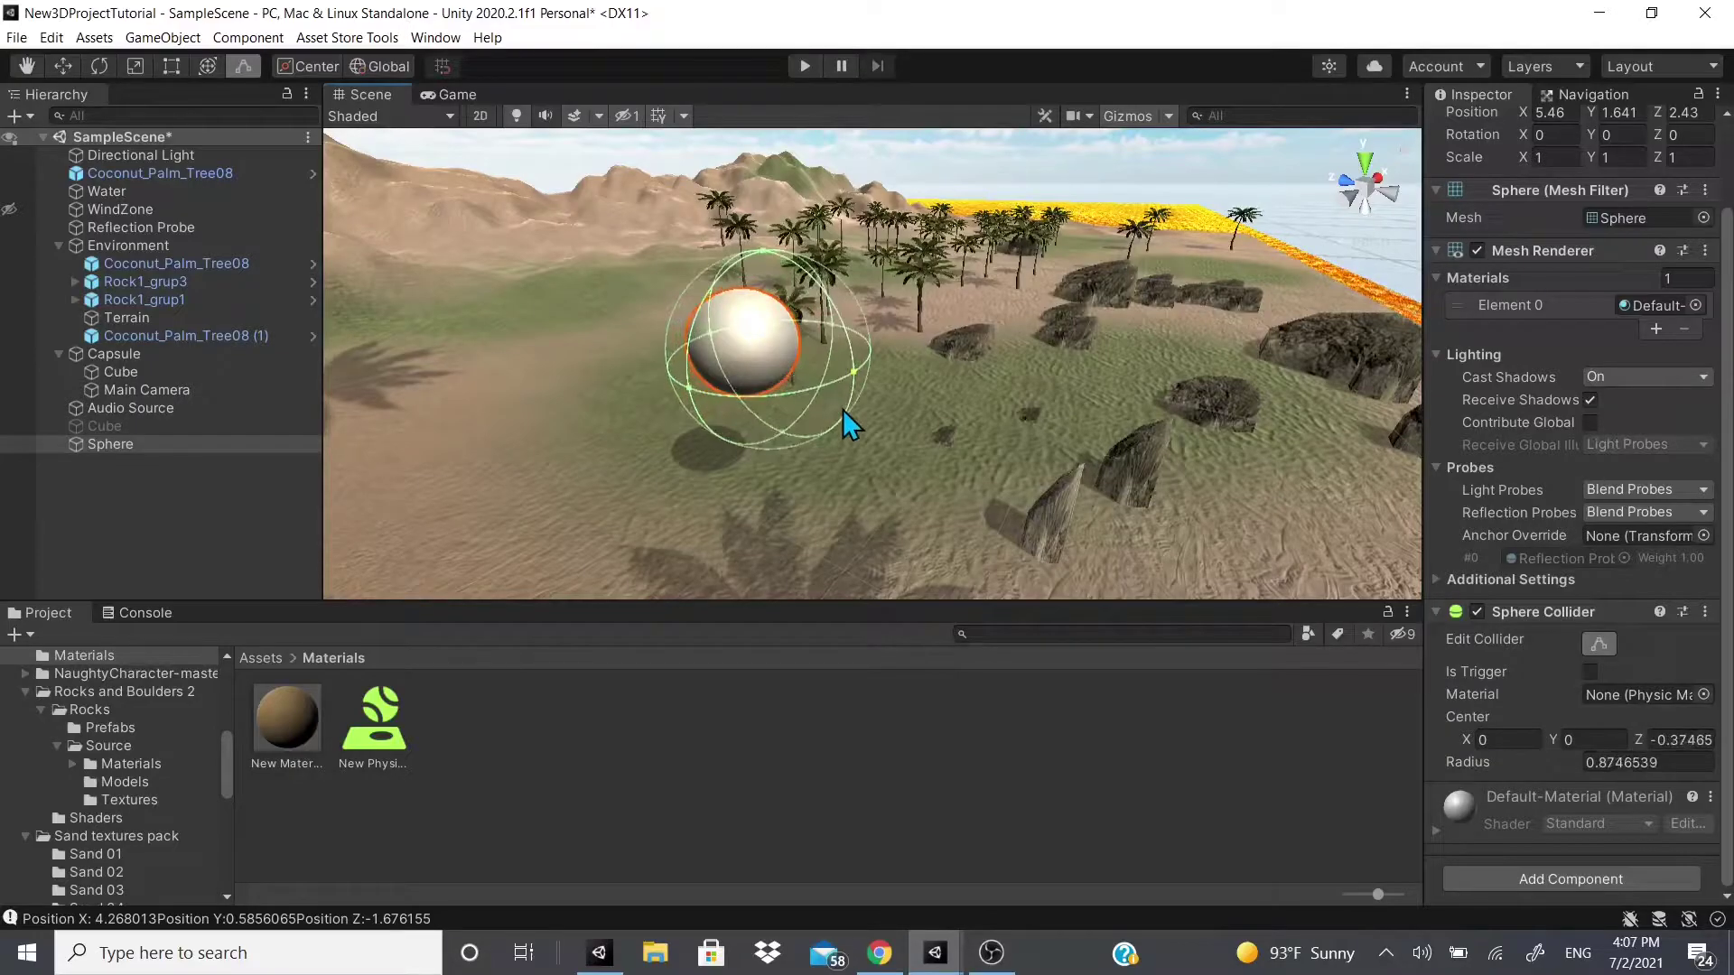
key(ctrl+z)
click(1600, 646)
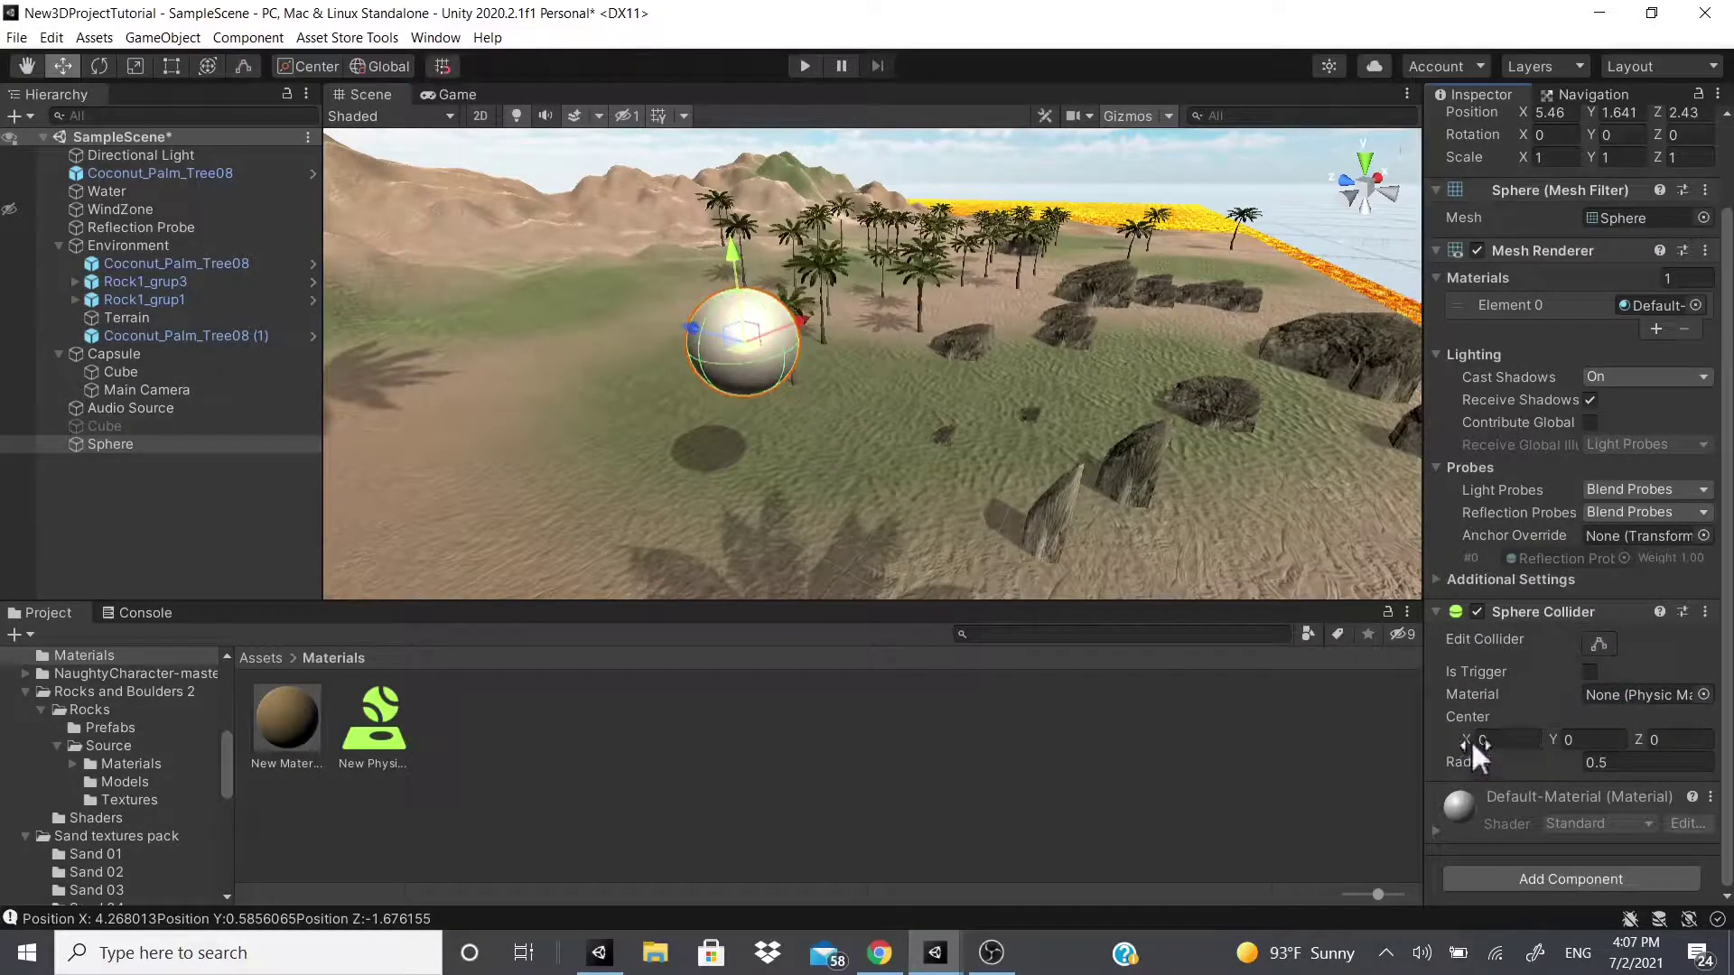
- Try shifting the Sphere Collider's center X to -0.79 and adjusting its radius, undoing each change
mouse_move(1471, 739)
mouse_down()
mouse_move(1519, 728)
mouse_move(1452, 751)
mouse_up()
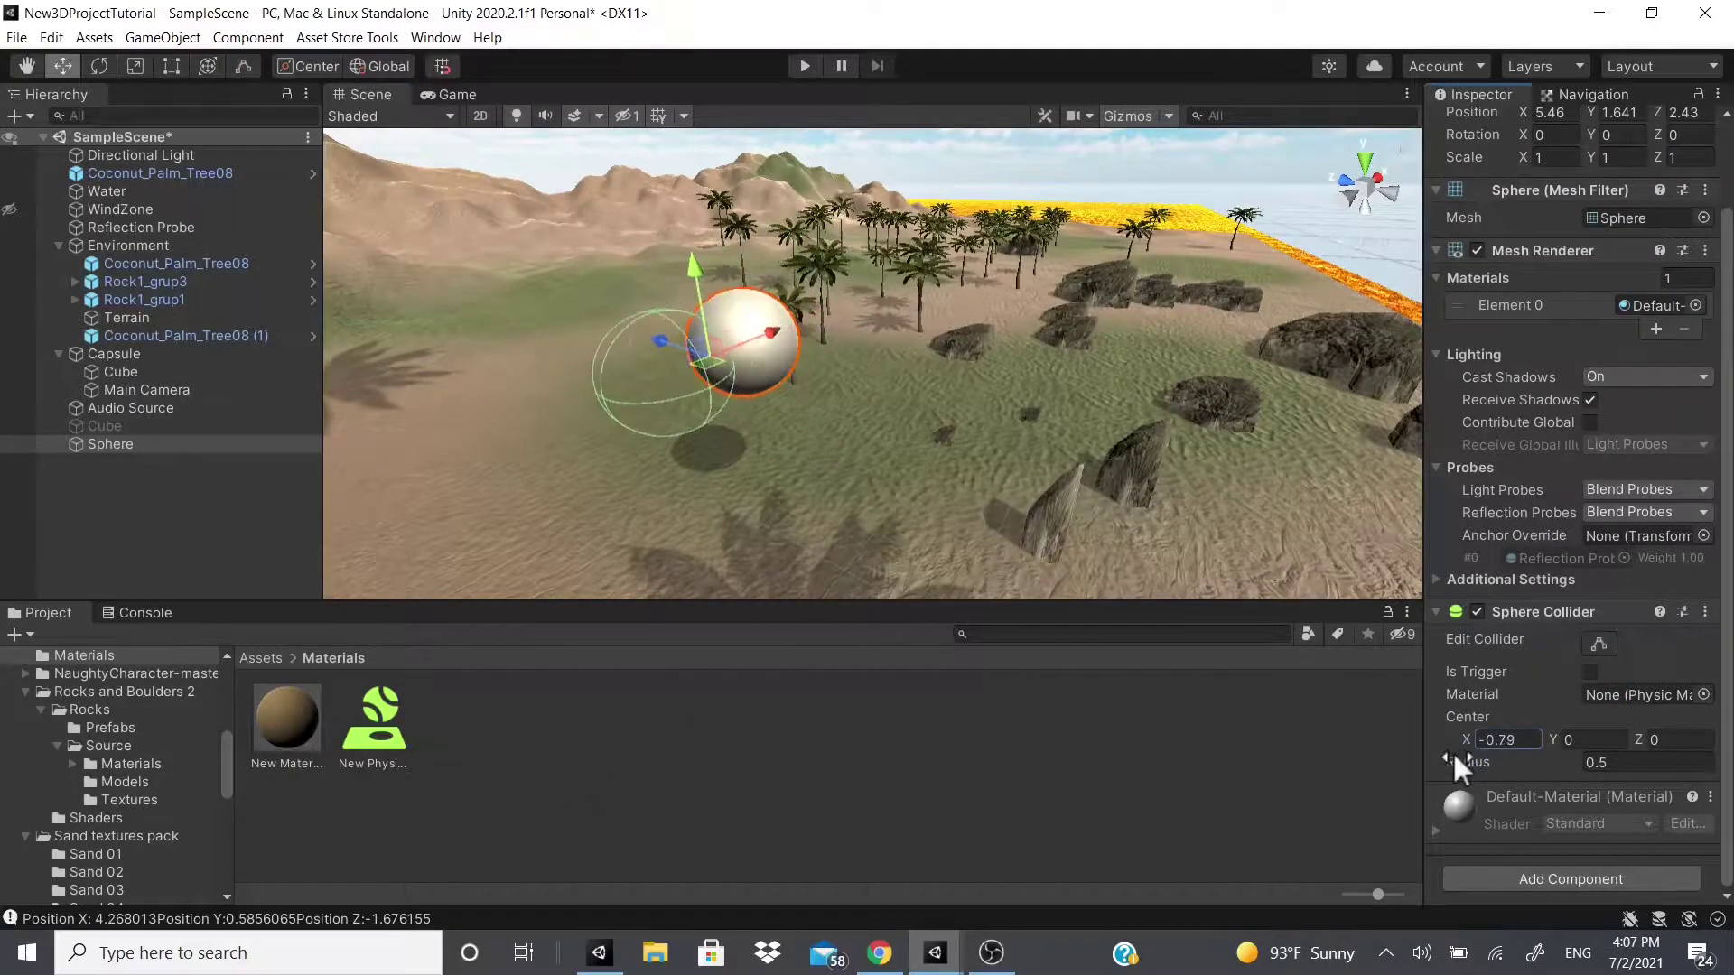
key(ctrl+z)
click(1557, 733)
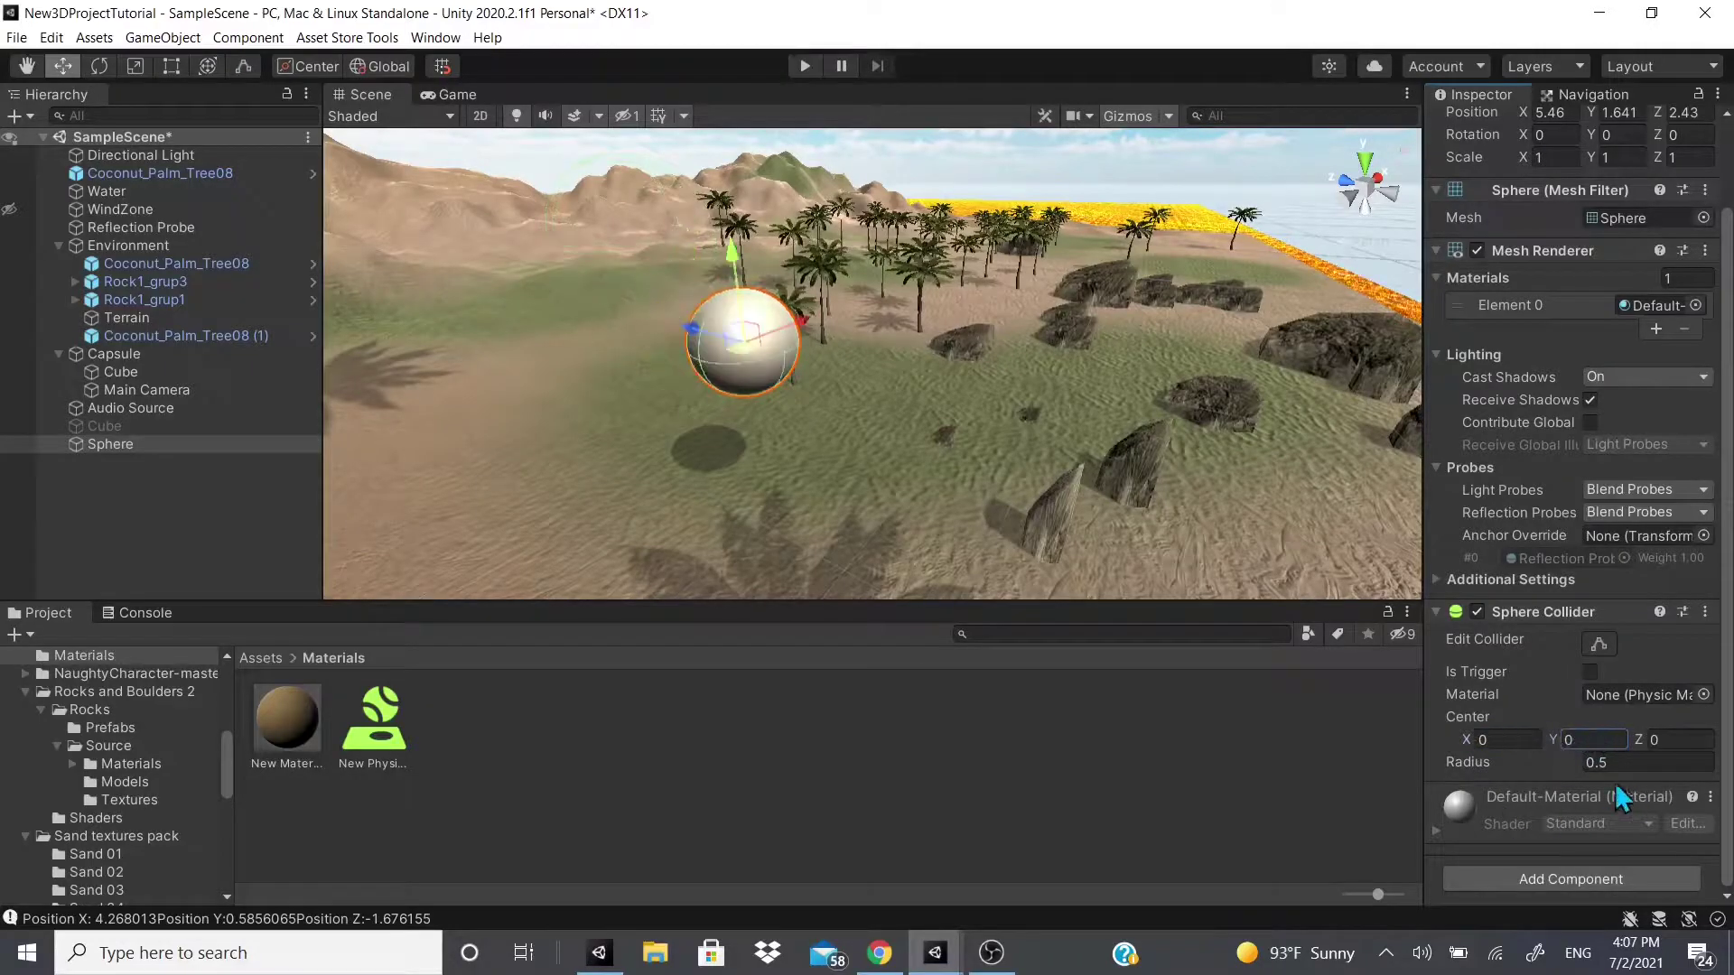
drag(1481, 759, 1516, 751)
key(ctrl+z)
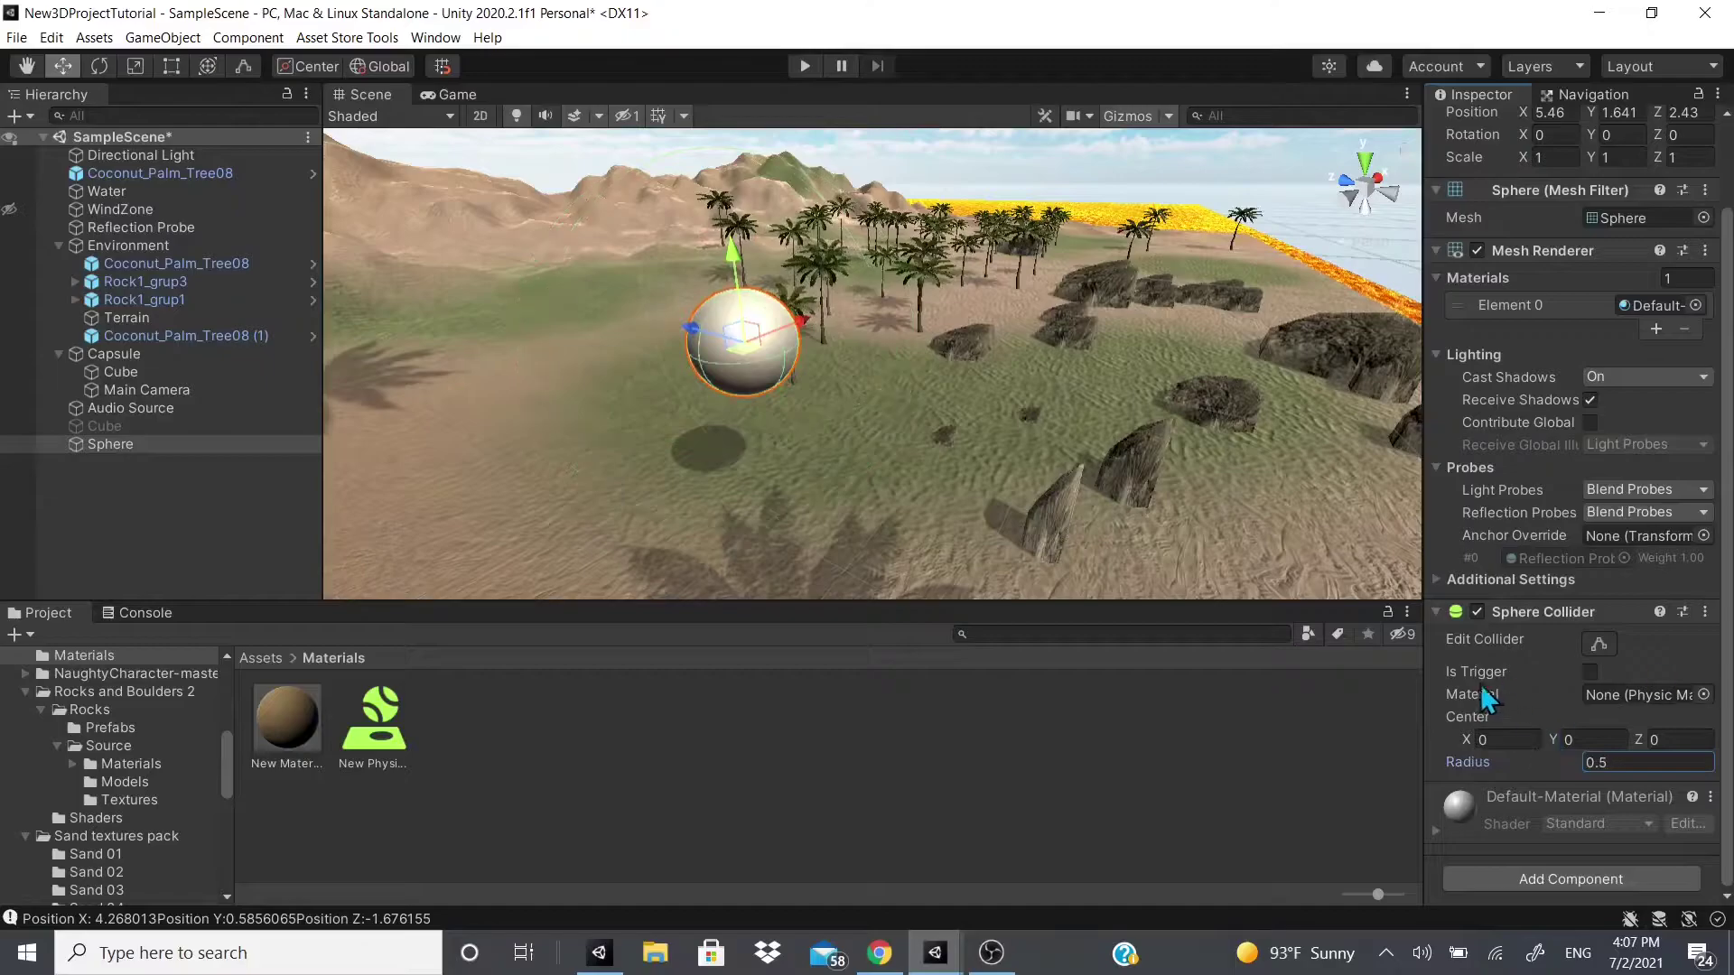
- Turn on Is Trigger for the Sphere Collider
click(1588, 673)
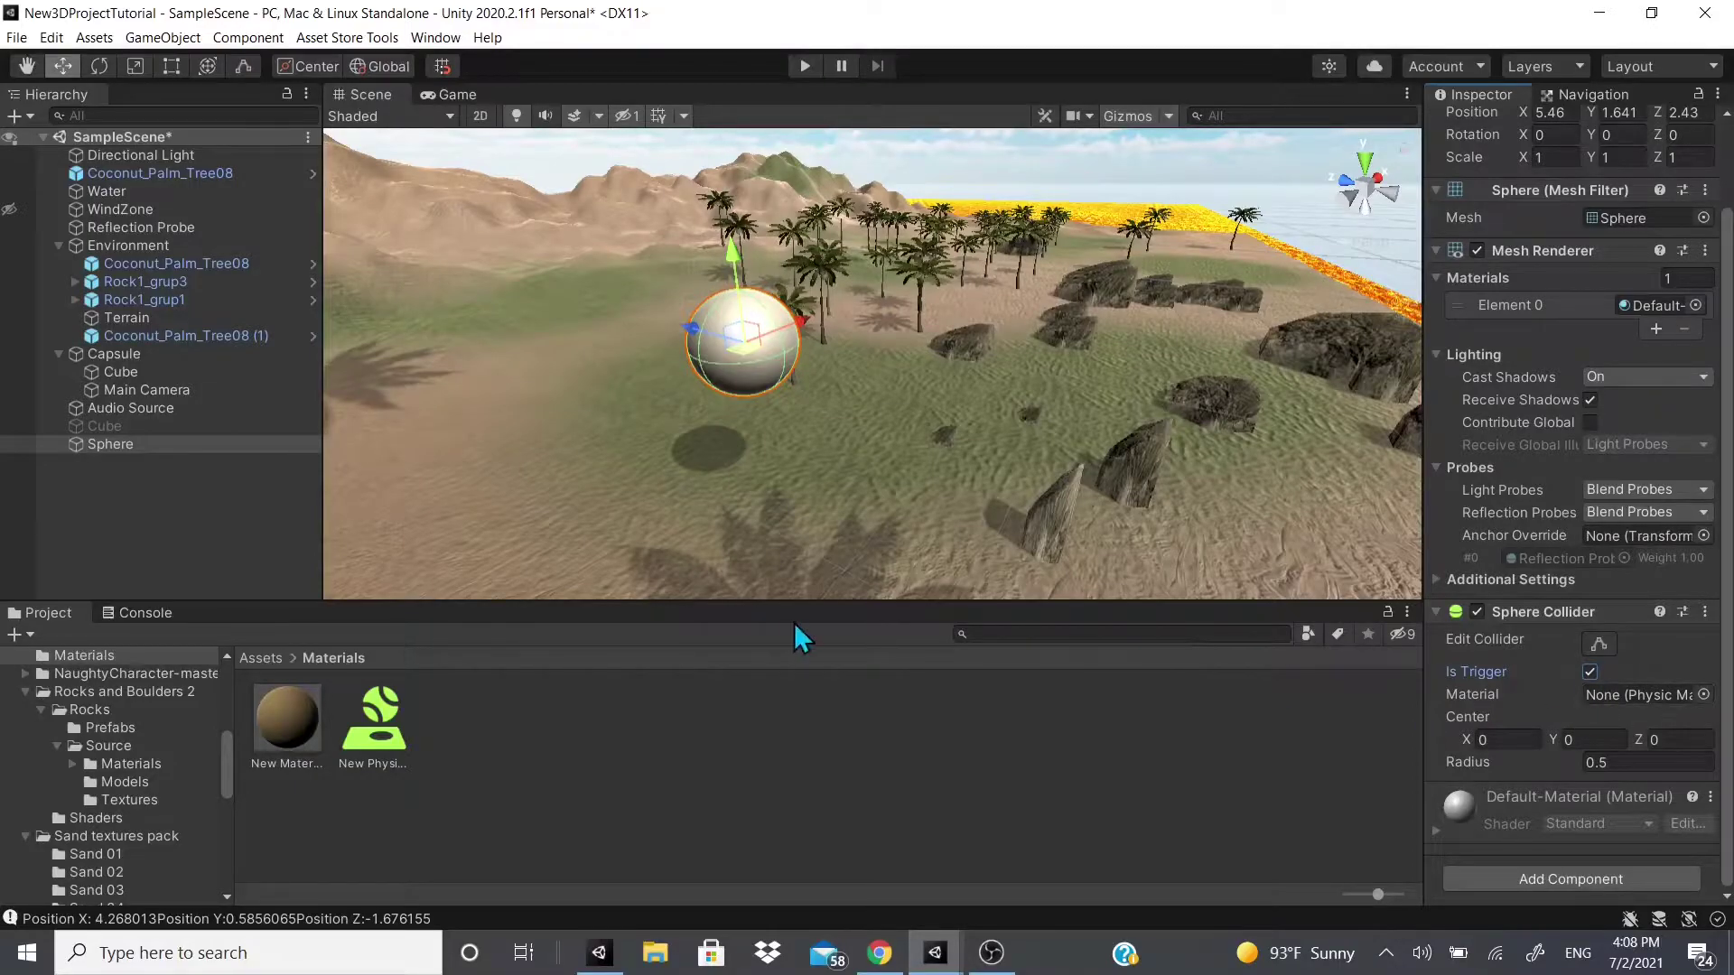
- Look through the asset types that can be created in the Materials folder, including Physic Material
right_click(503, 762)
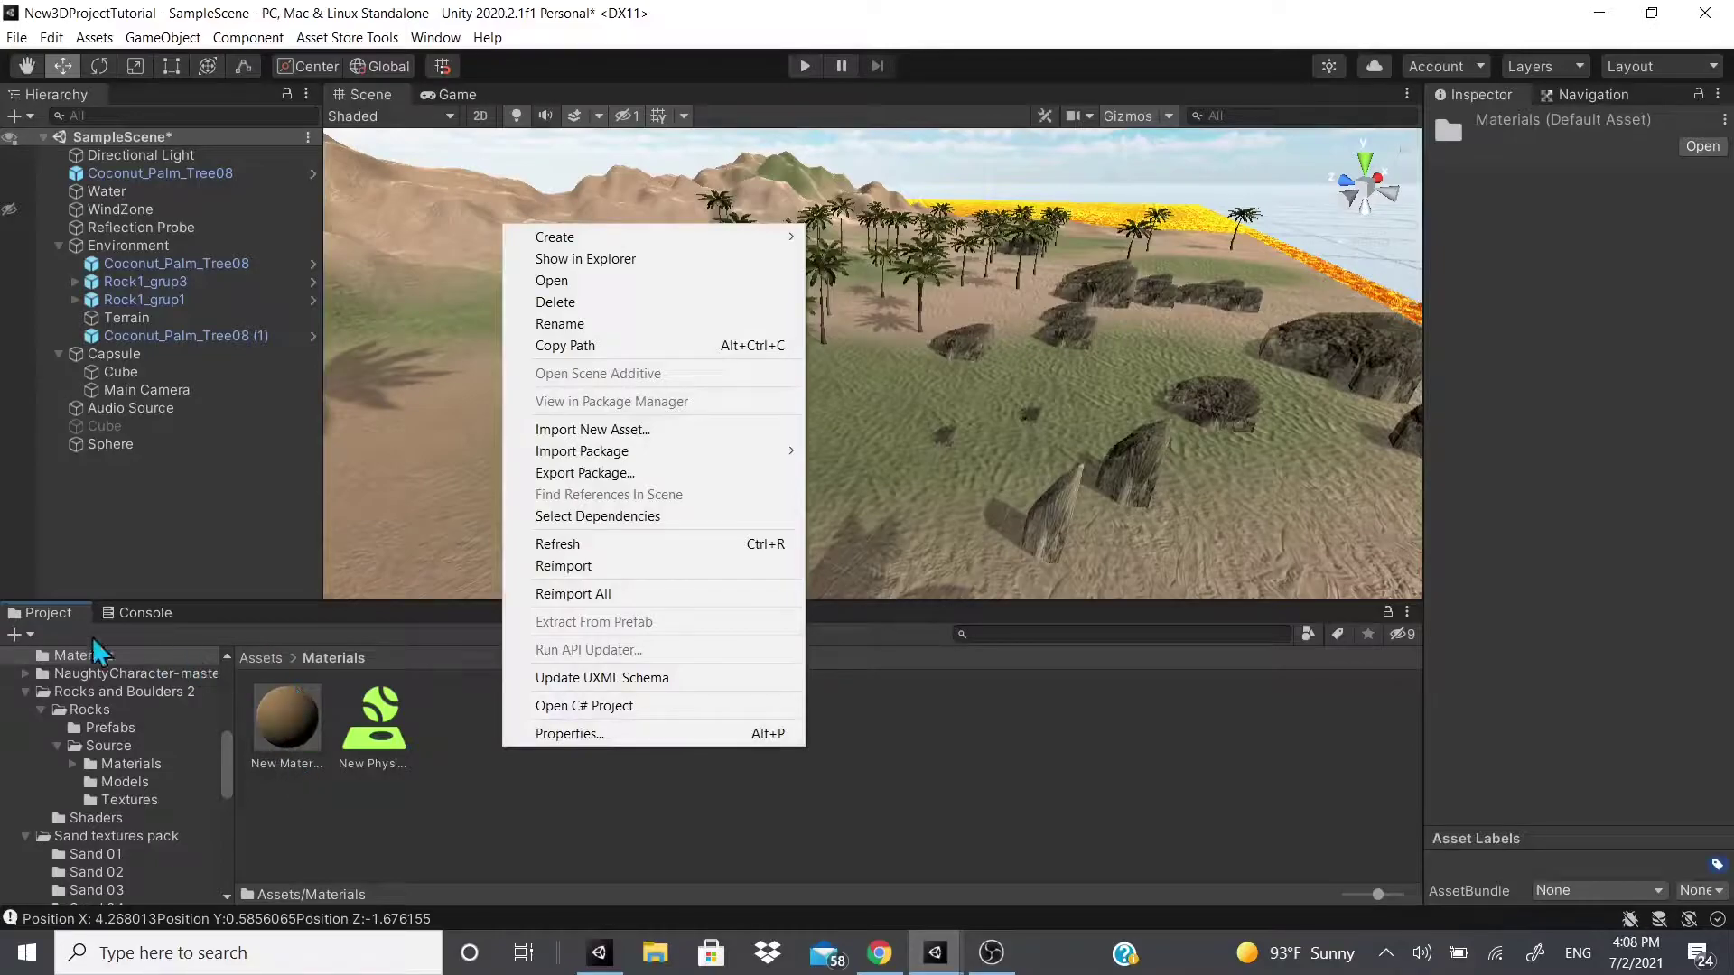
click(498, 792)
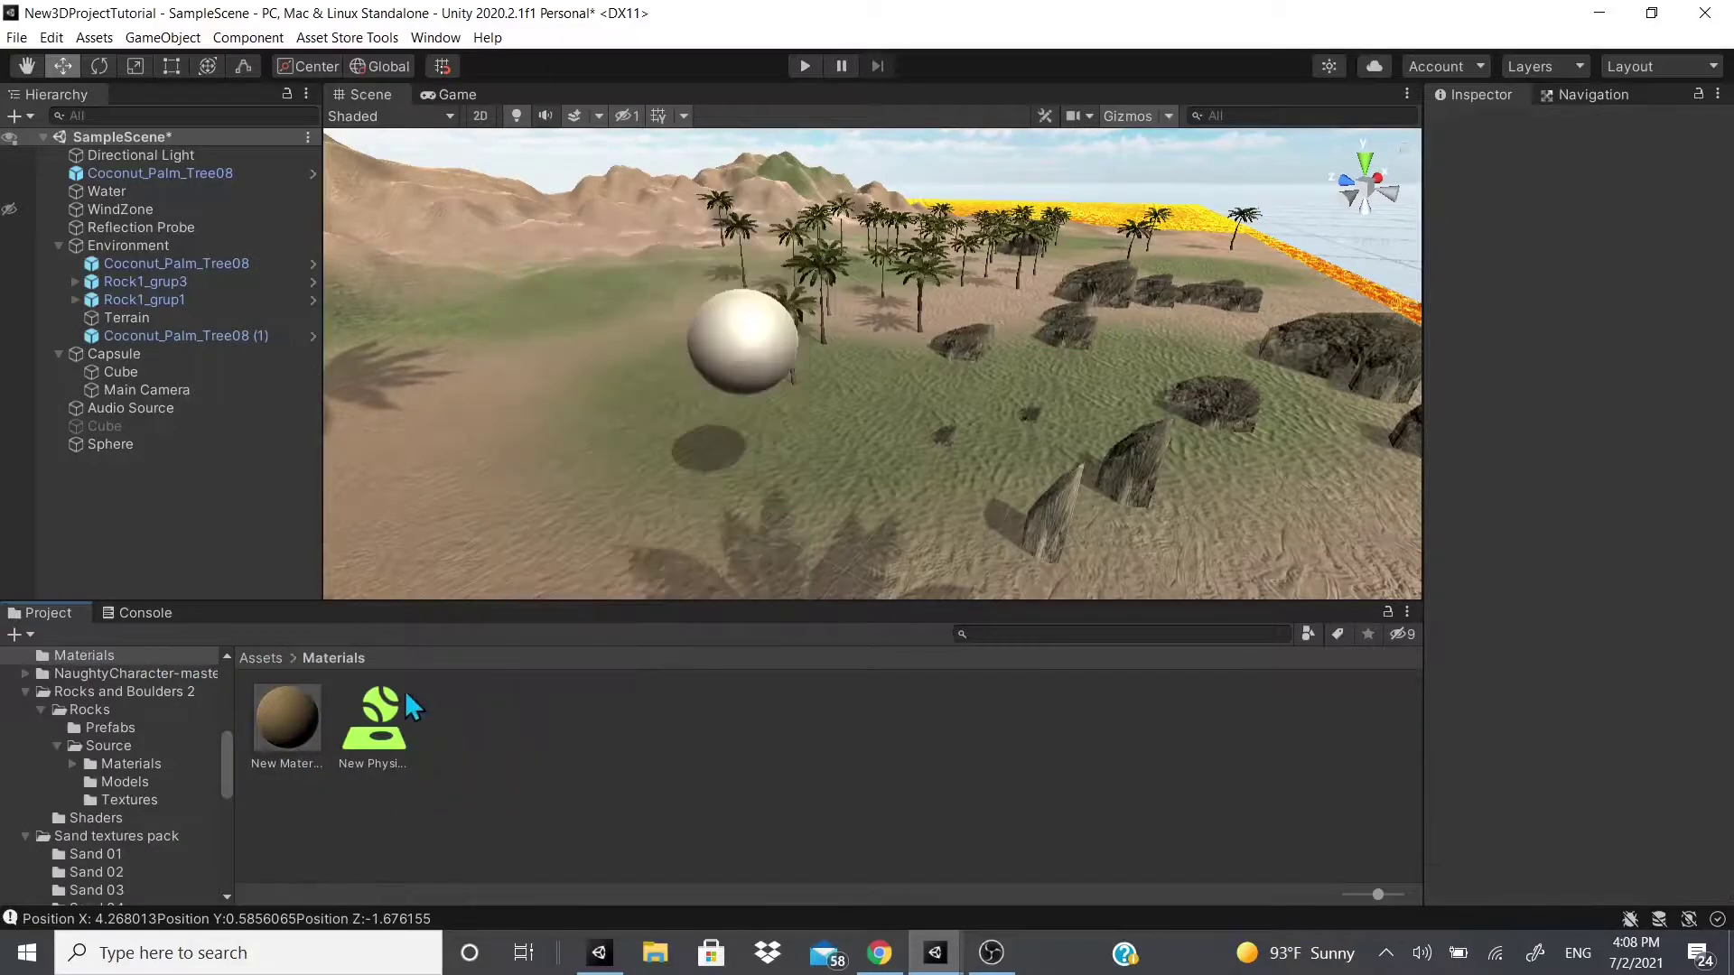
right_click(497, 858)
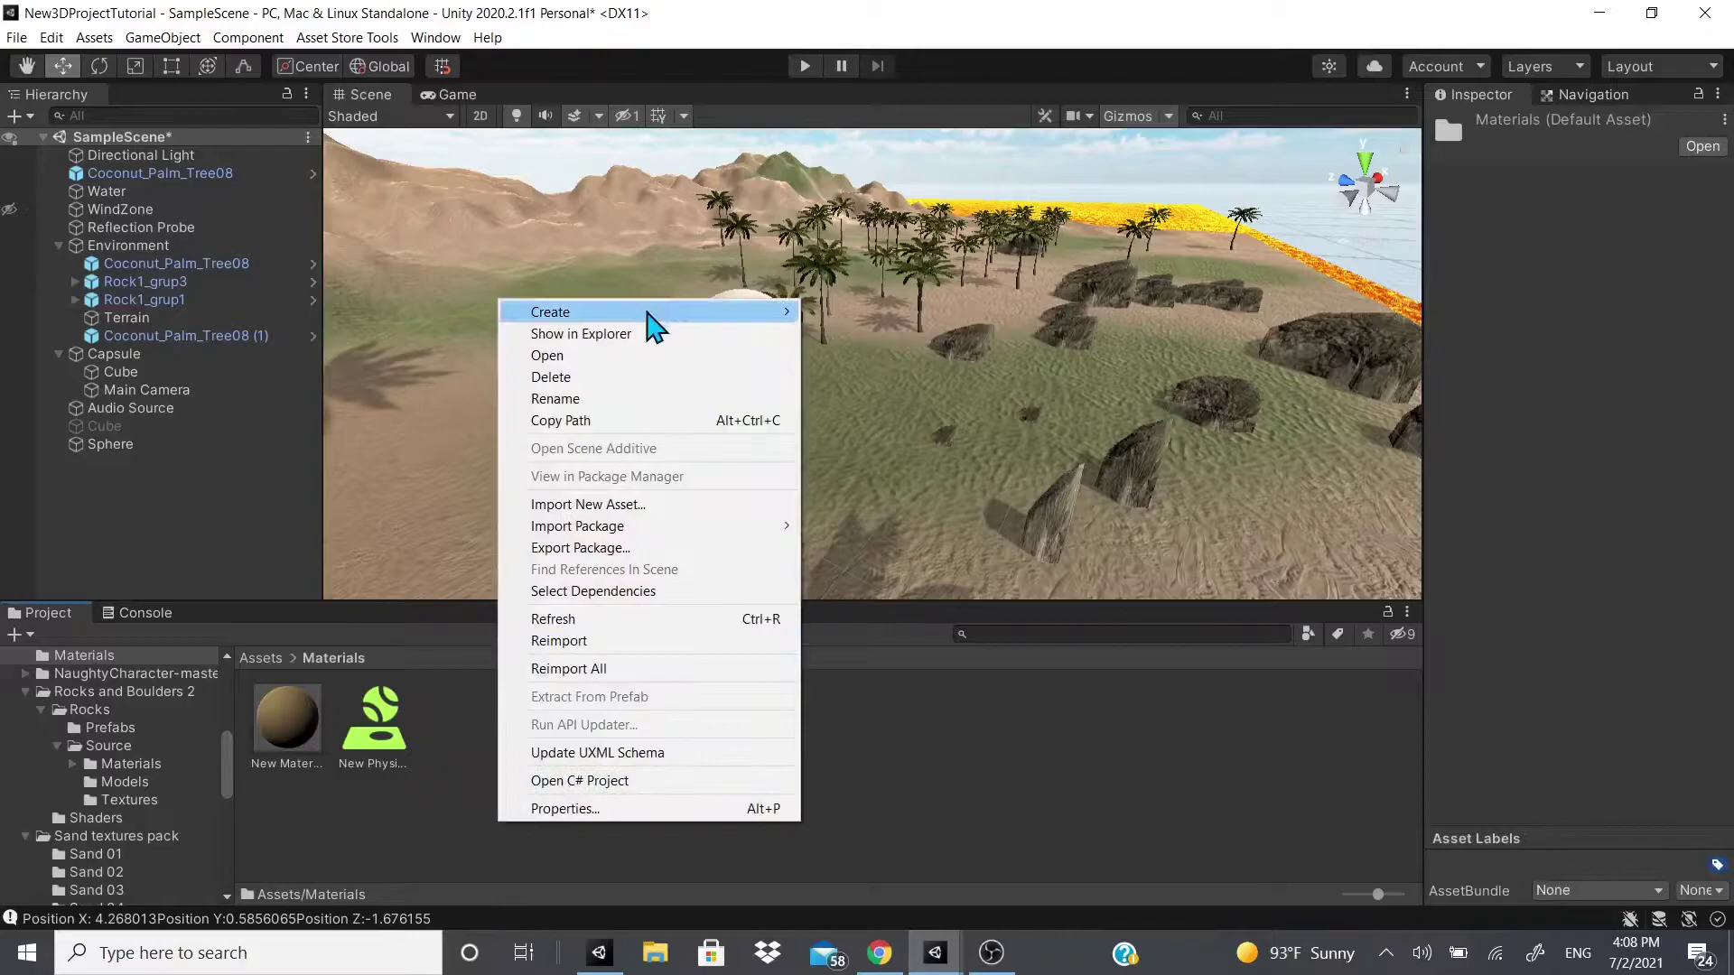
mouse_move(652, 325)
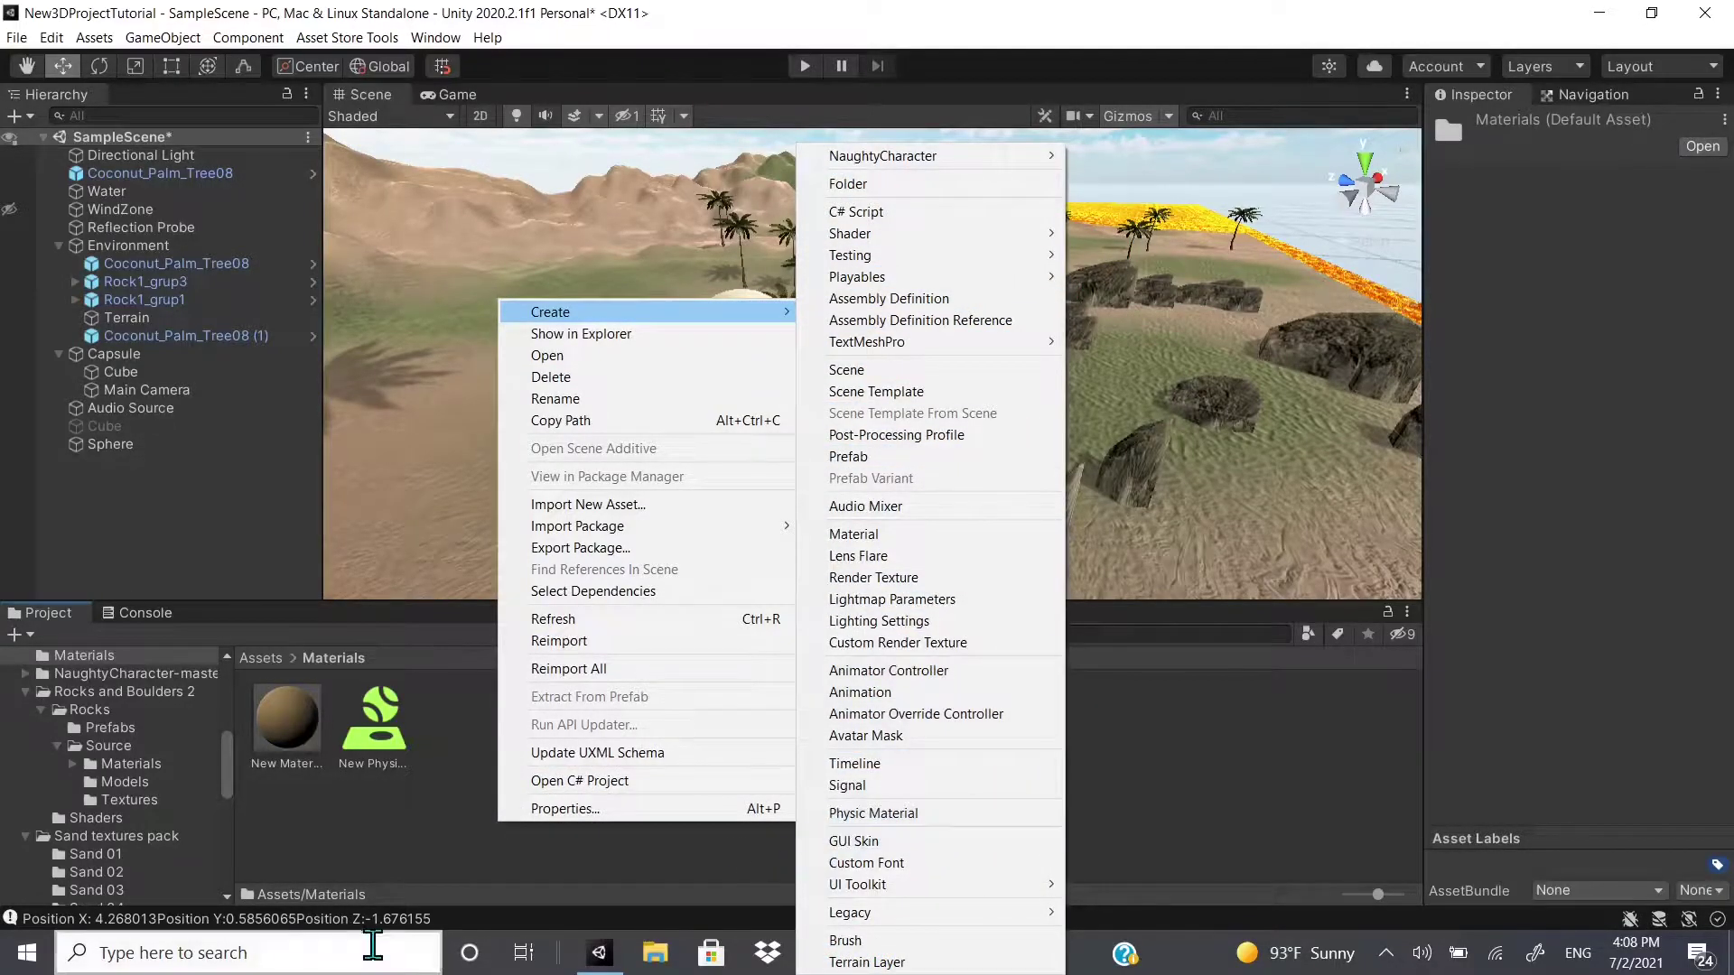
click(473, 779)
- Examine the friction, bounciness and combine options of the New Physic Material asset
click(354, 763)
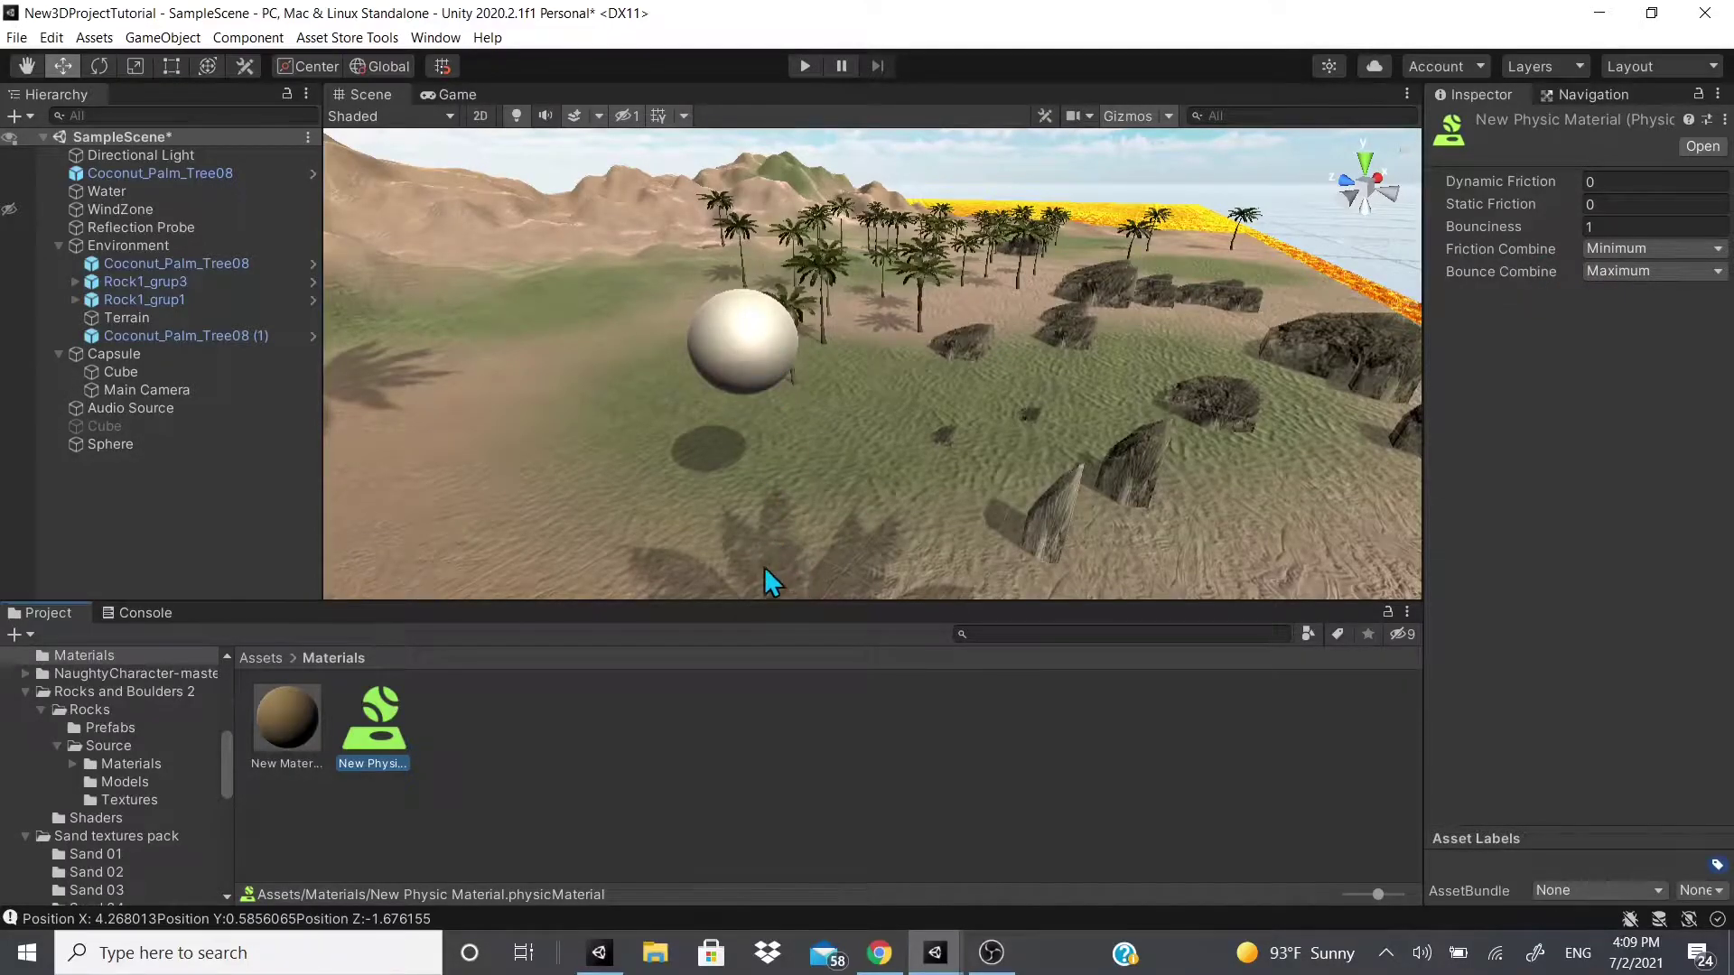
click(1595, 269)
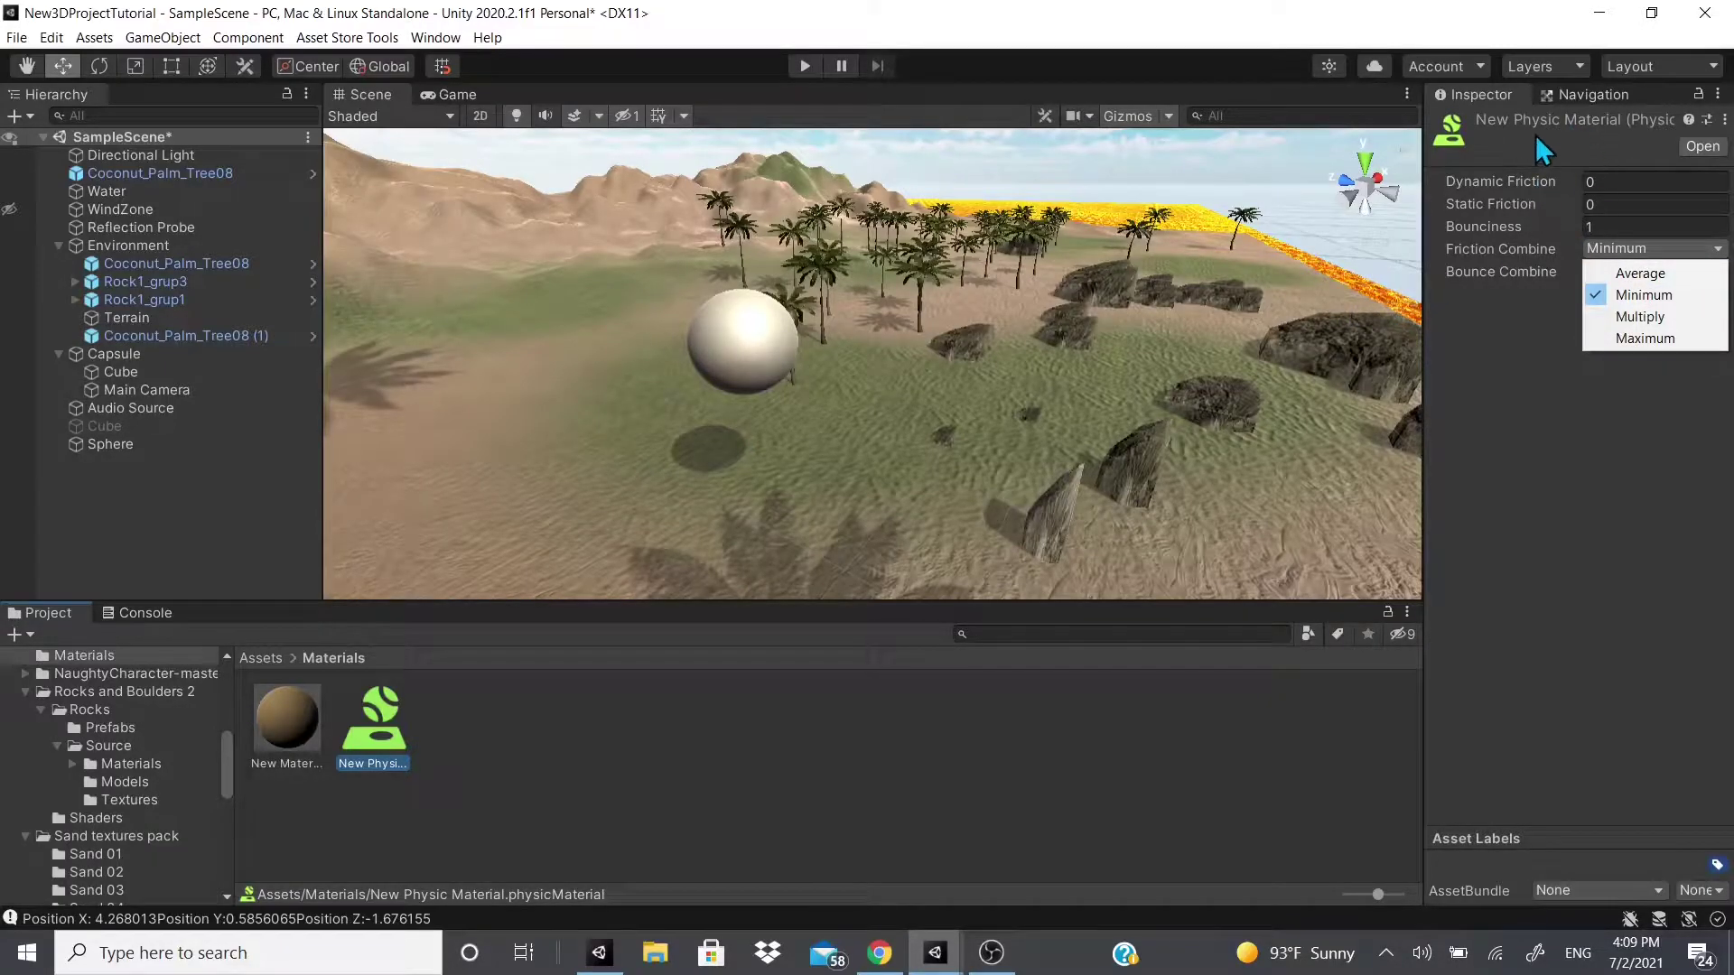
click(1520, 215)
click(1666, 248)
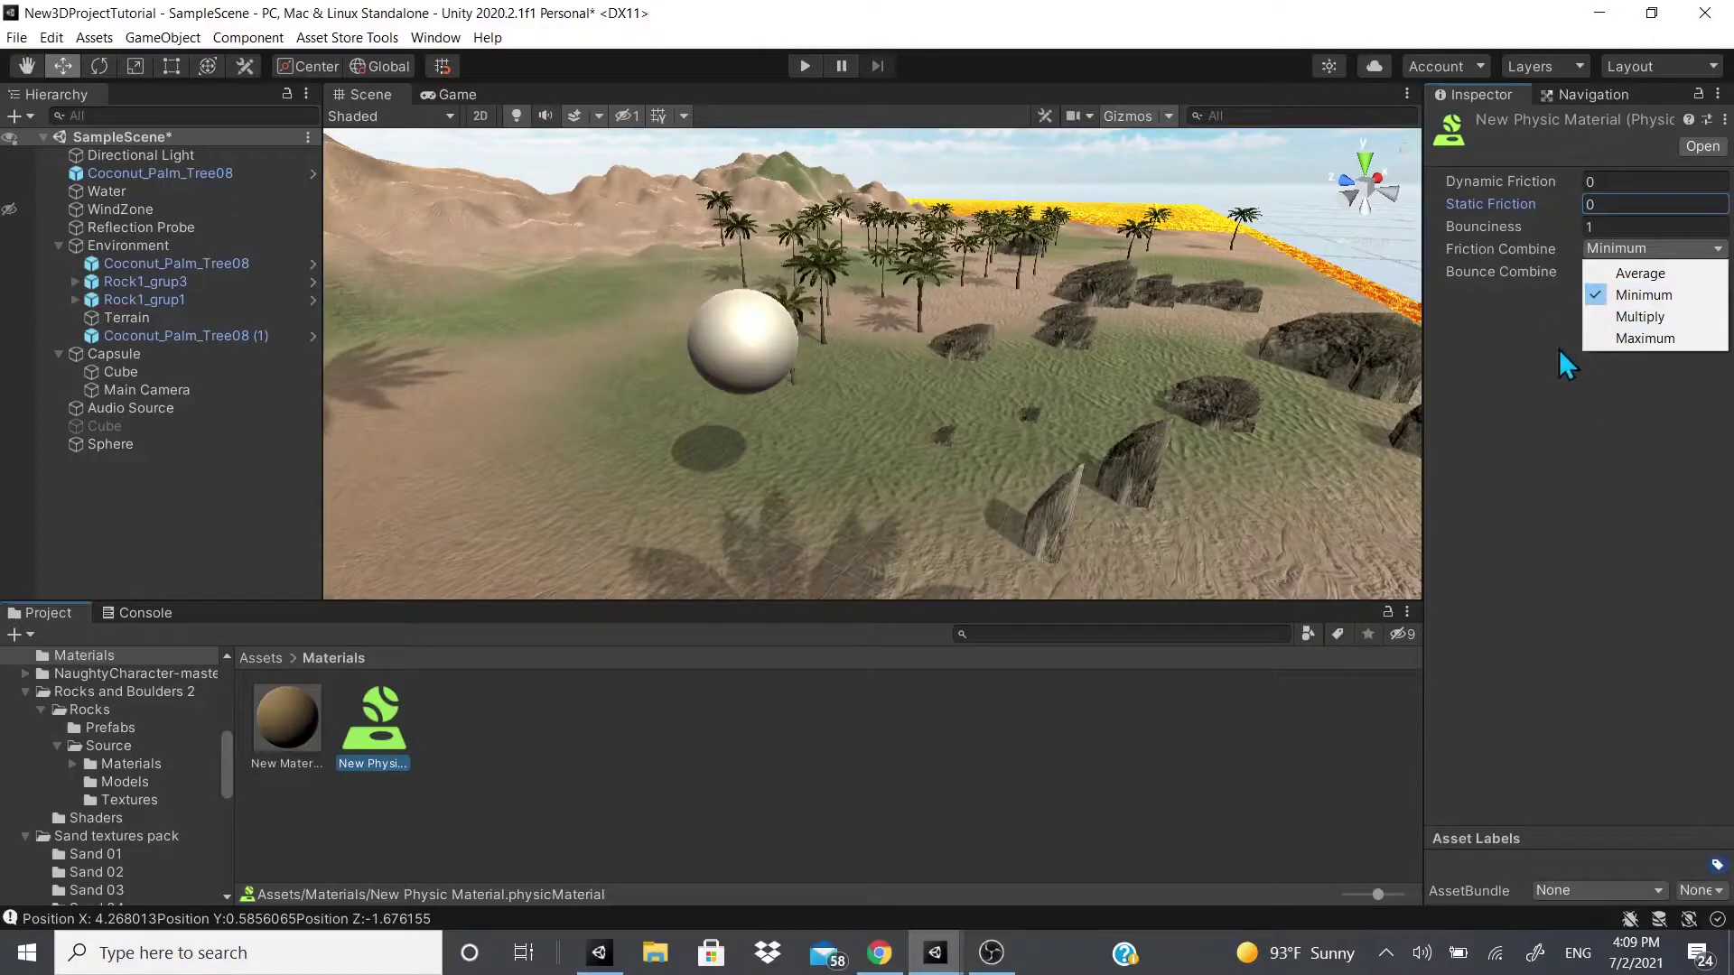
click(1468, 226)
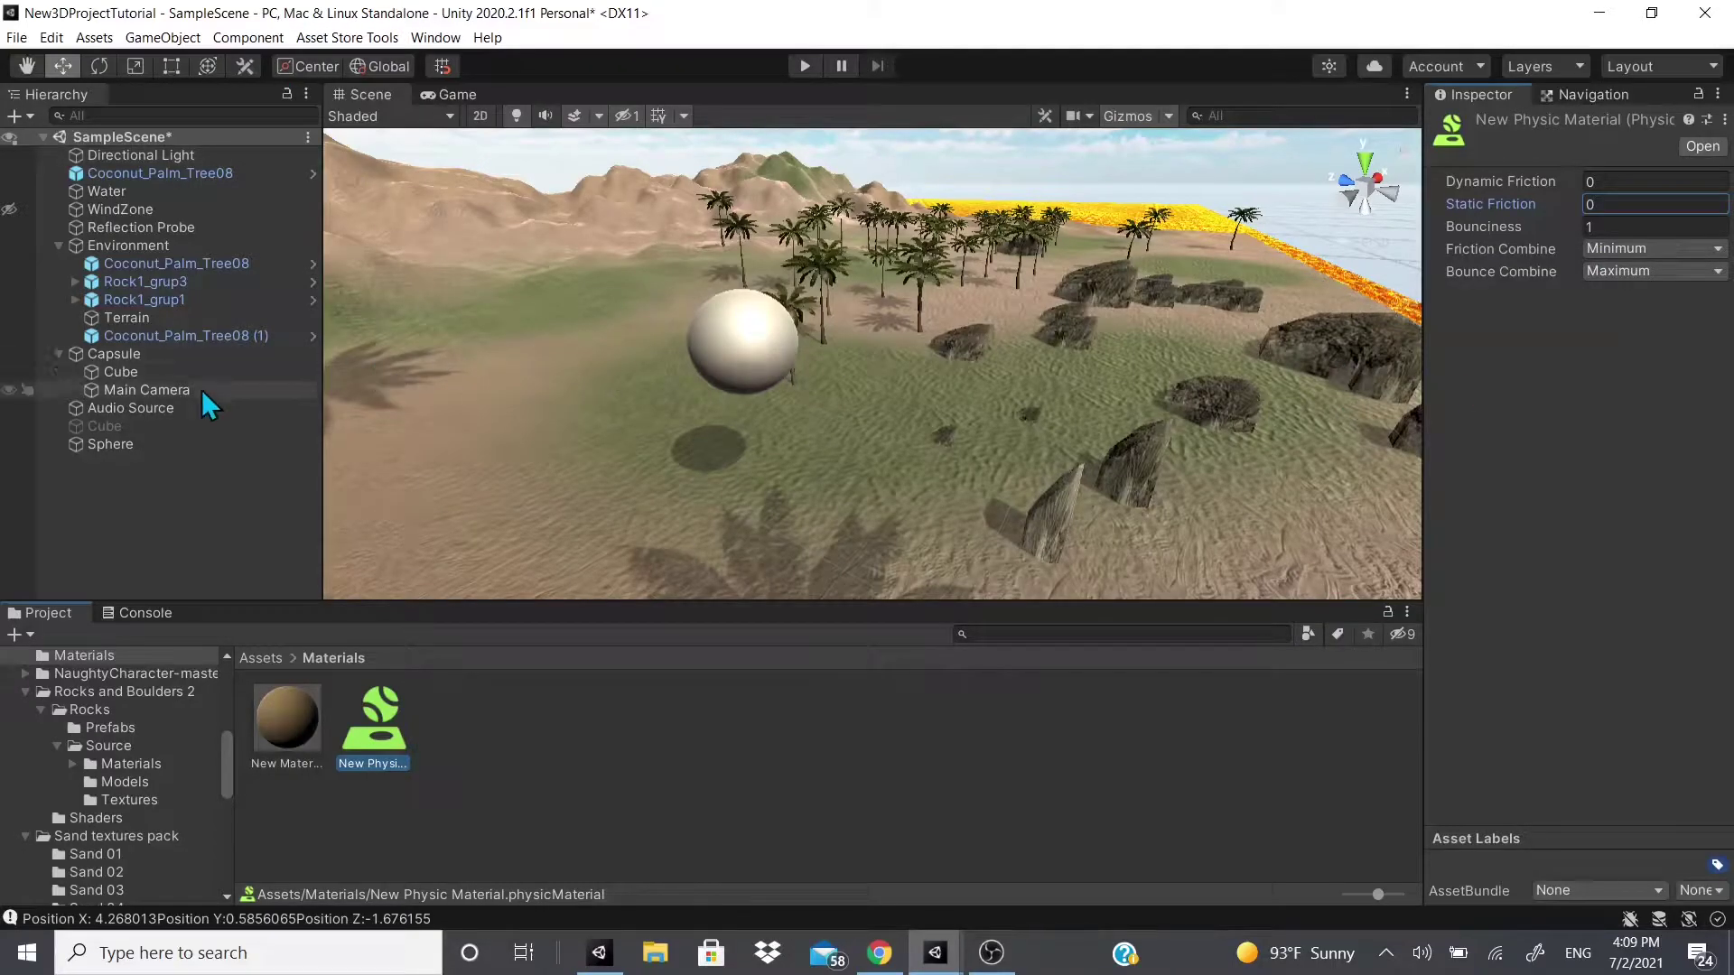
- Remove the Sphere Collider from the Sphere and add a fresh Sphere Collider component
click(731, 384)
scroll(1646, 618, down, 2)
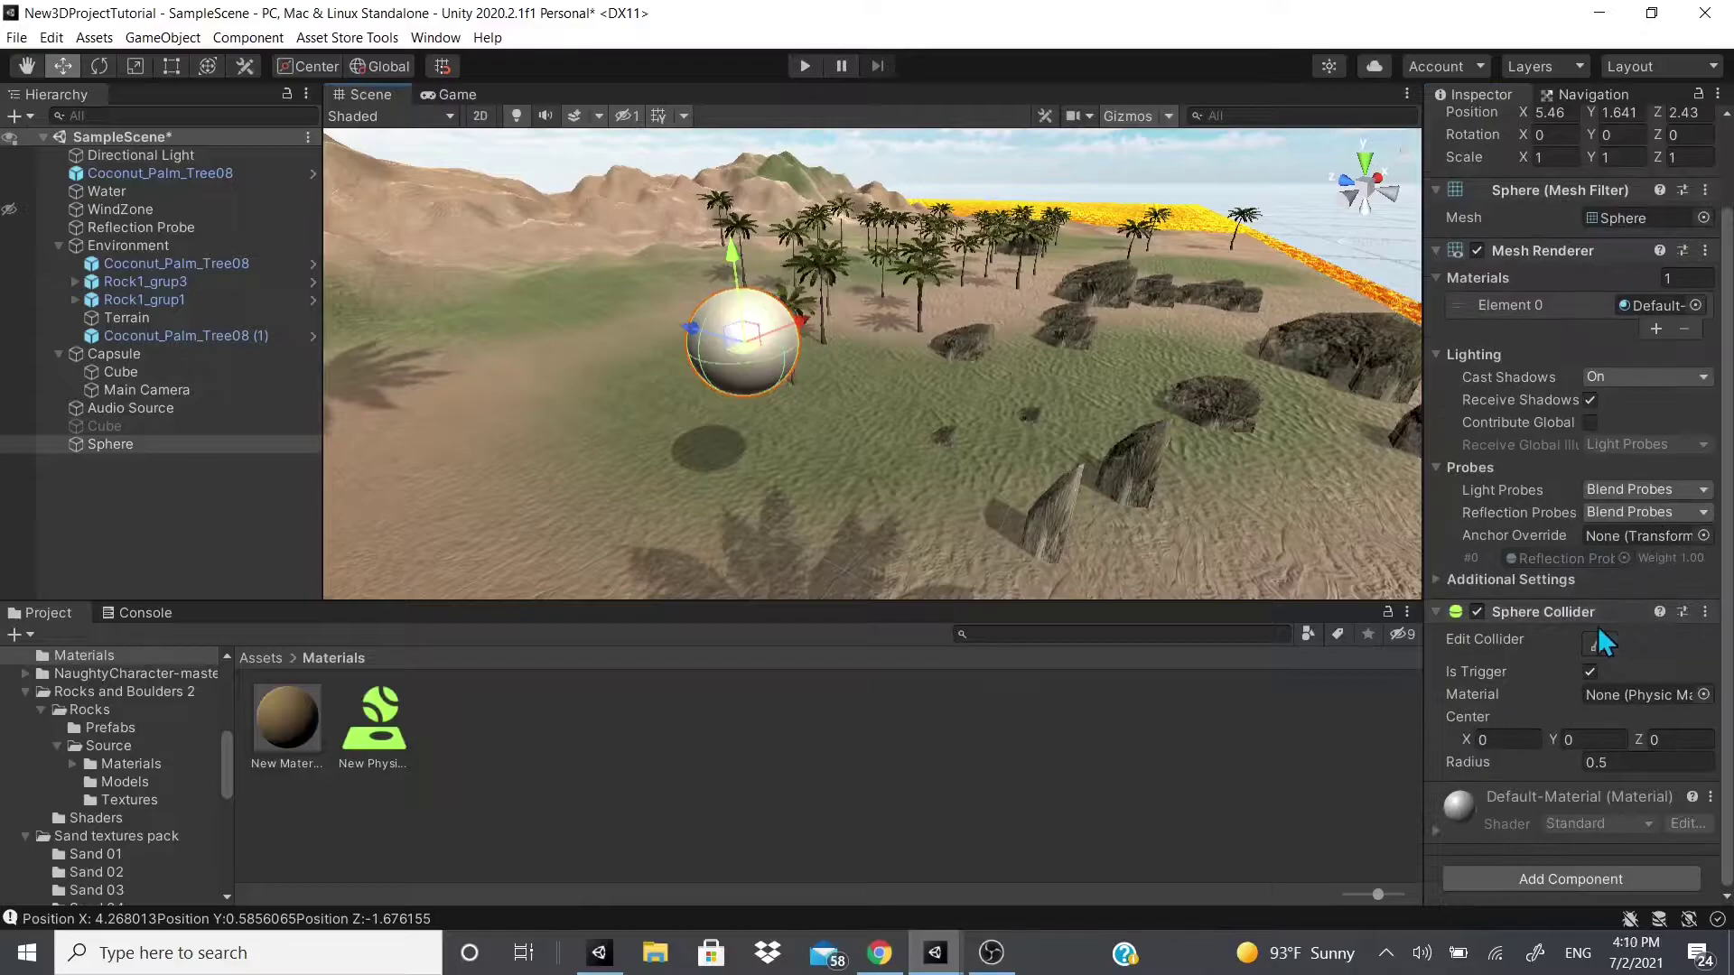
click(1705, 611)
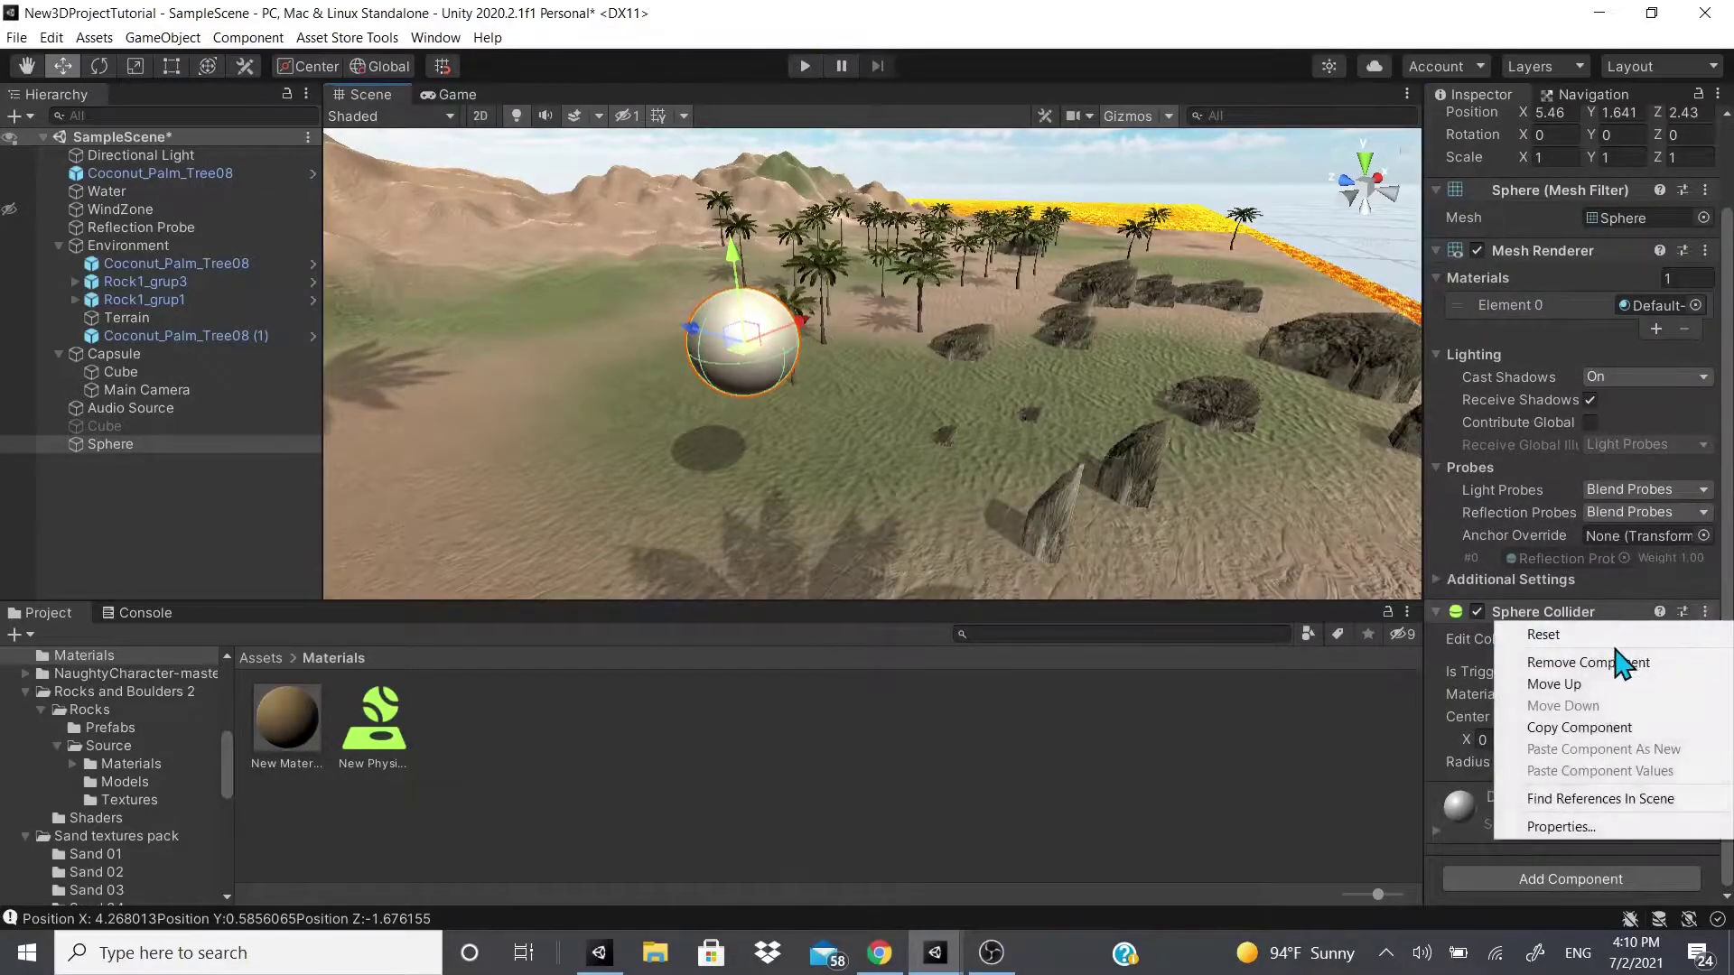
click(1617, 664)
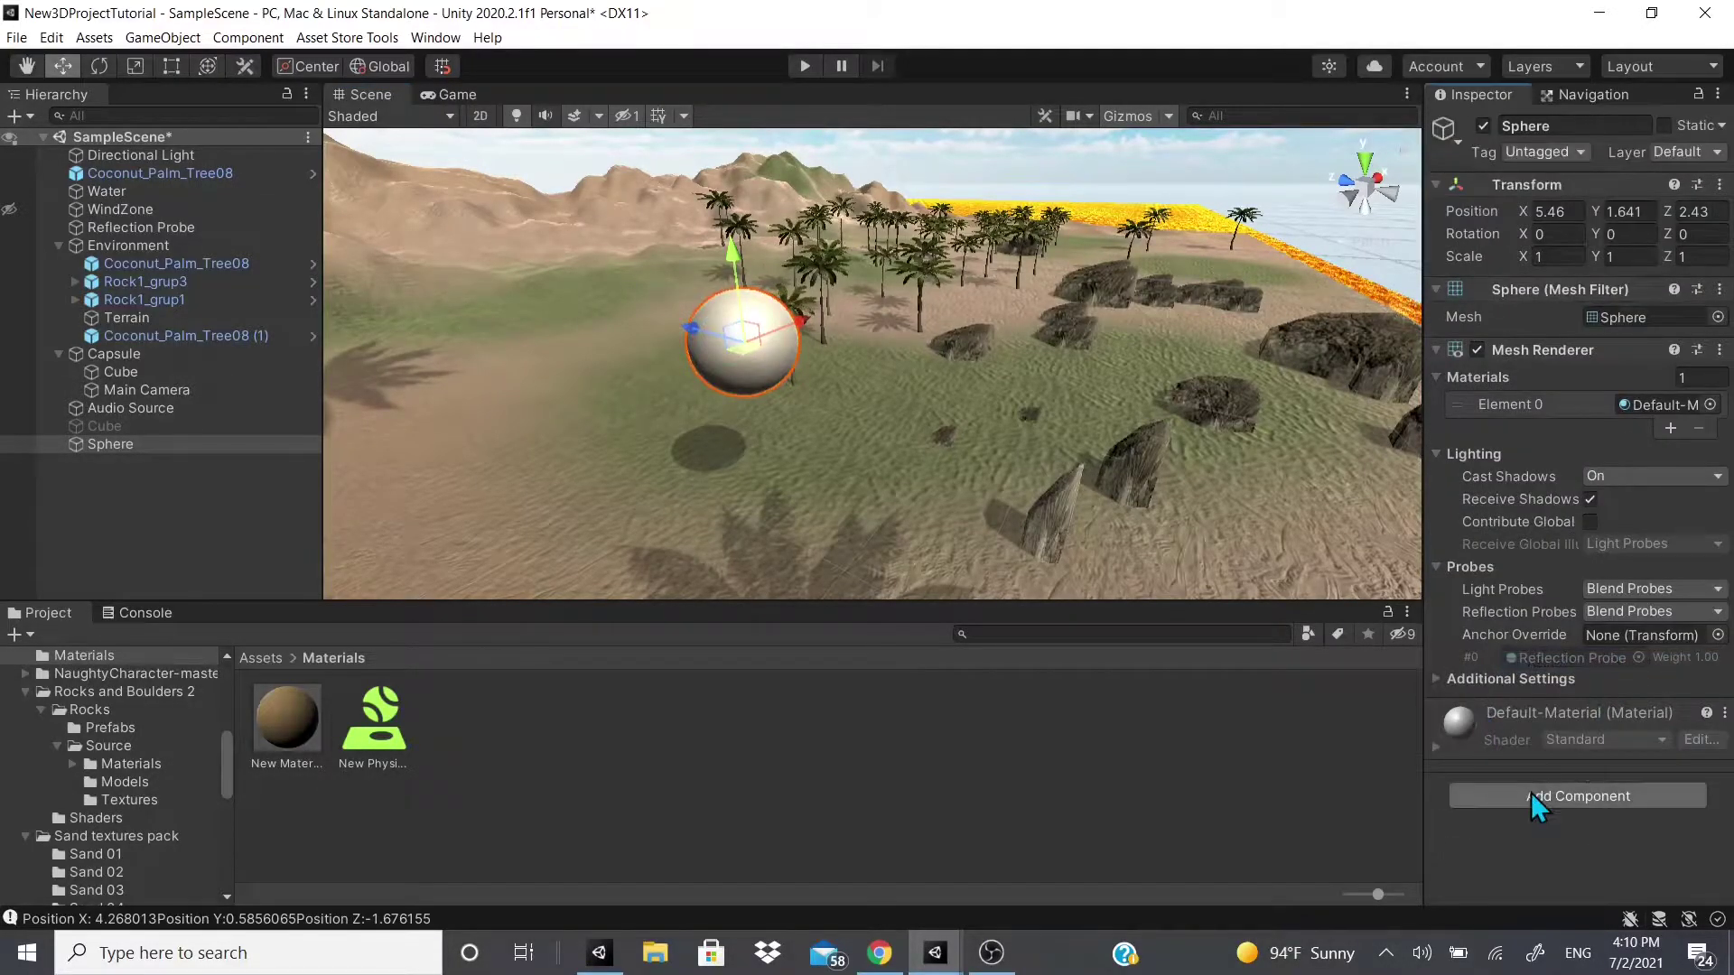
click(1597, 789)
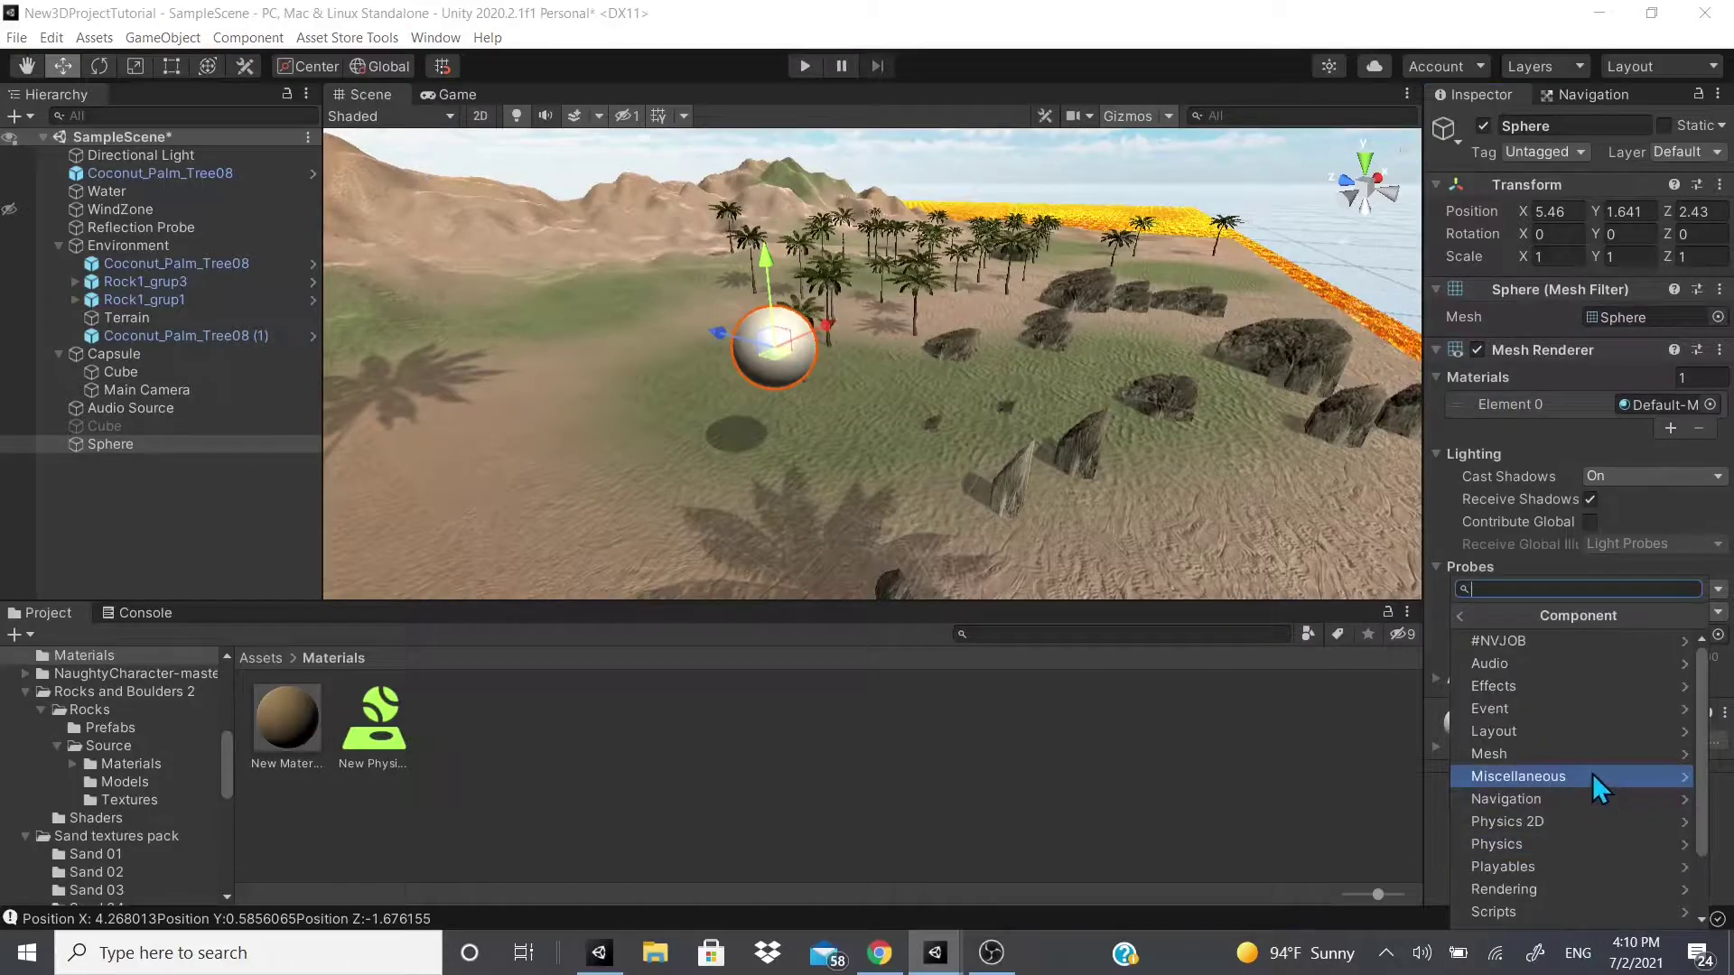
text(sphere)
key(Return)
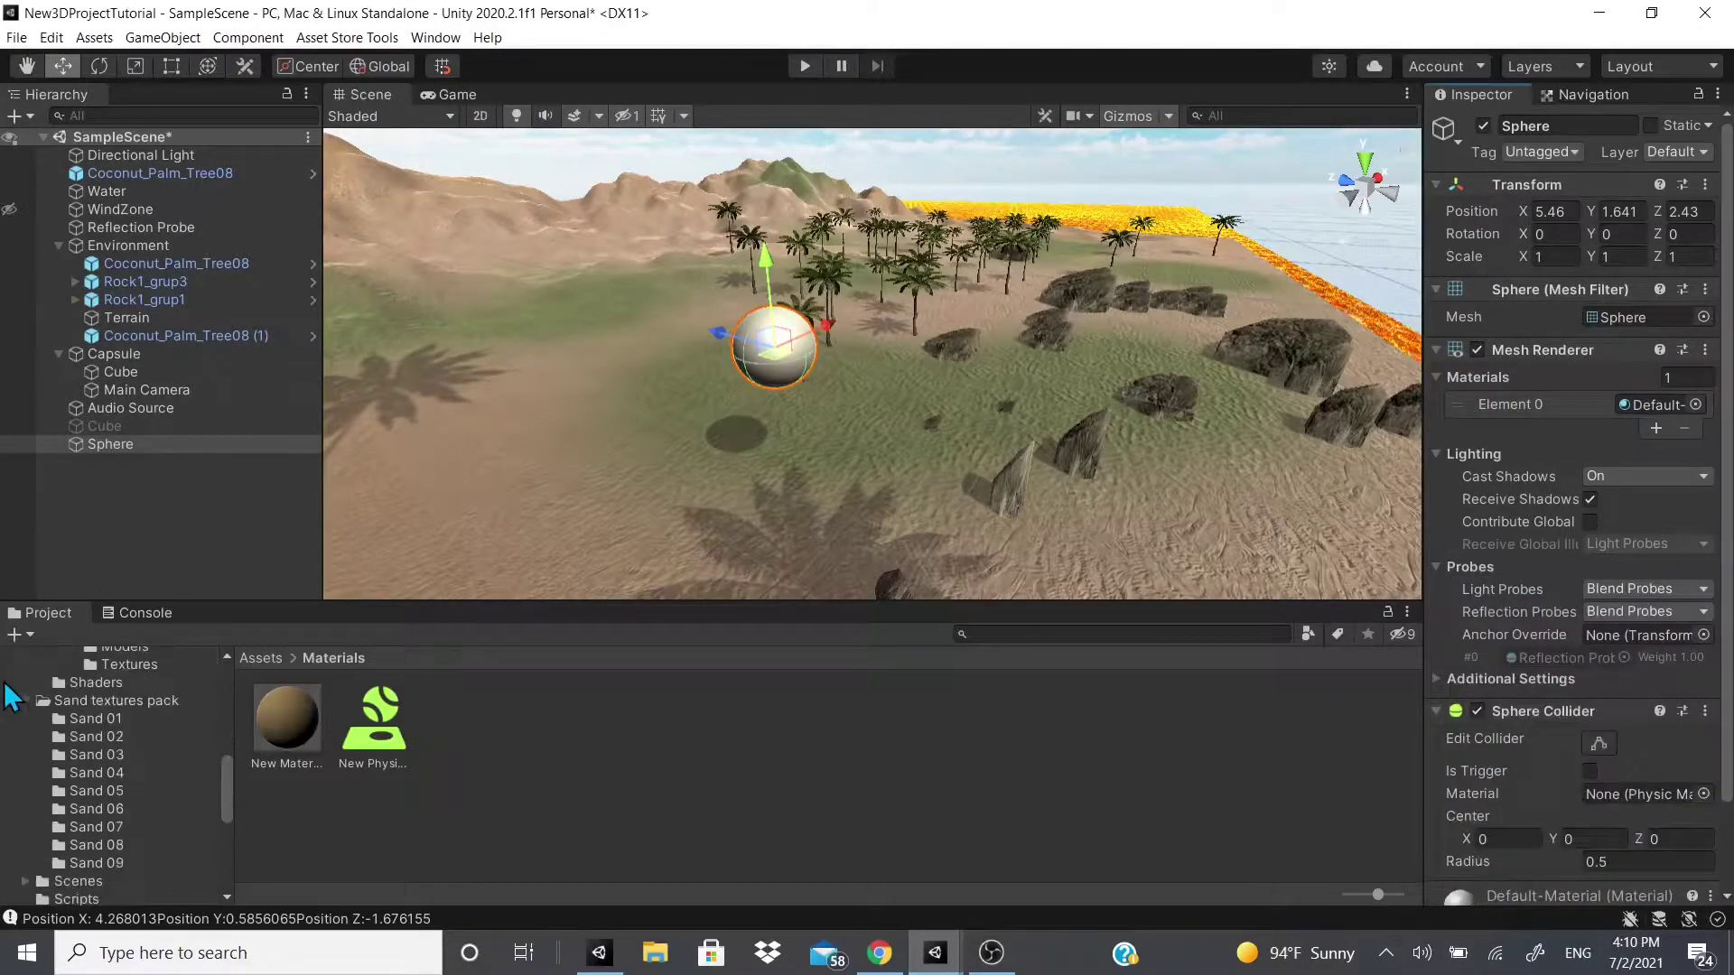
- Reactivate the root-level Cube platform above the sphere and set its Cast Shadows to Off
click(194, 426)
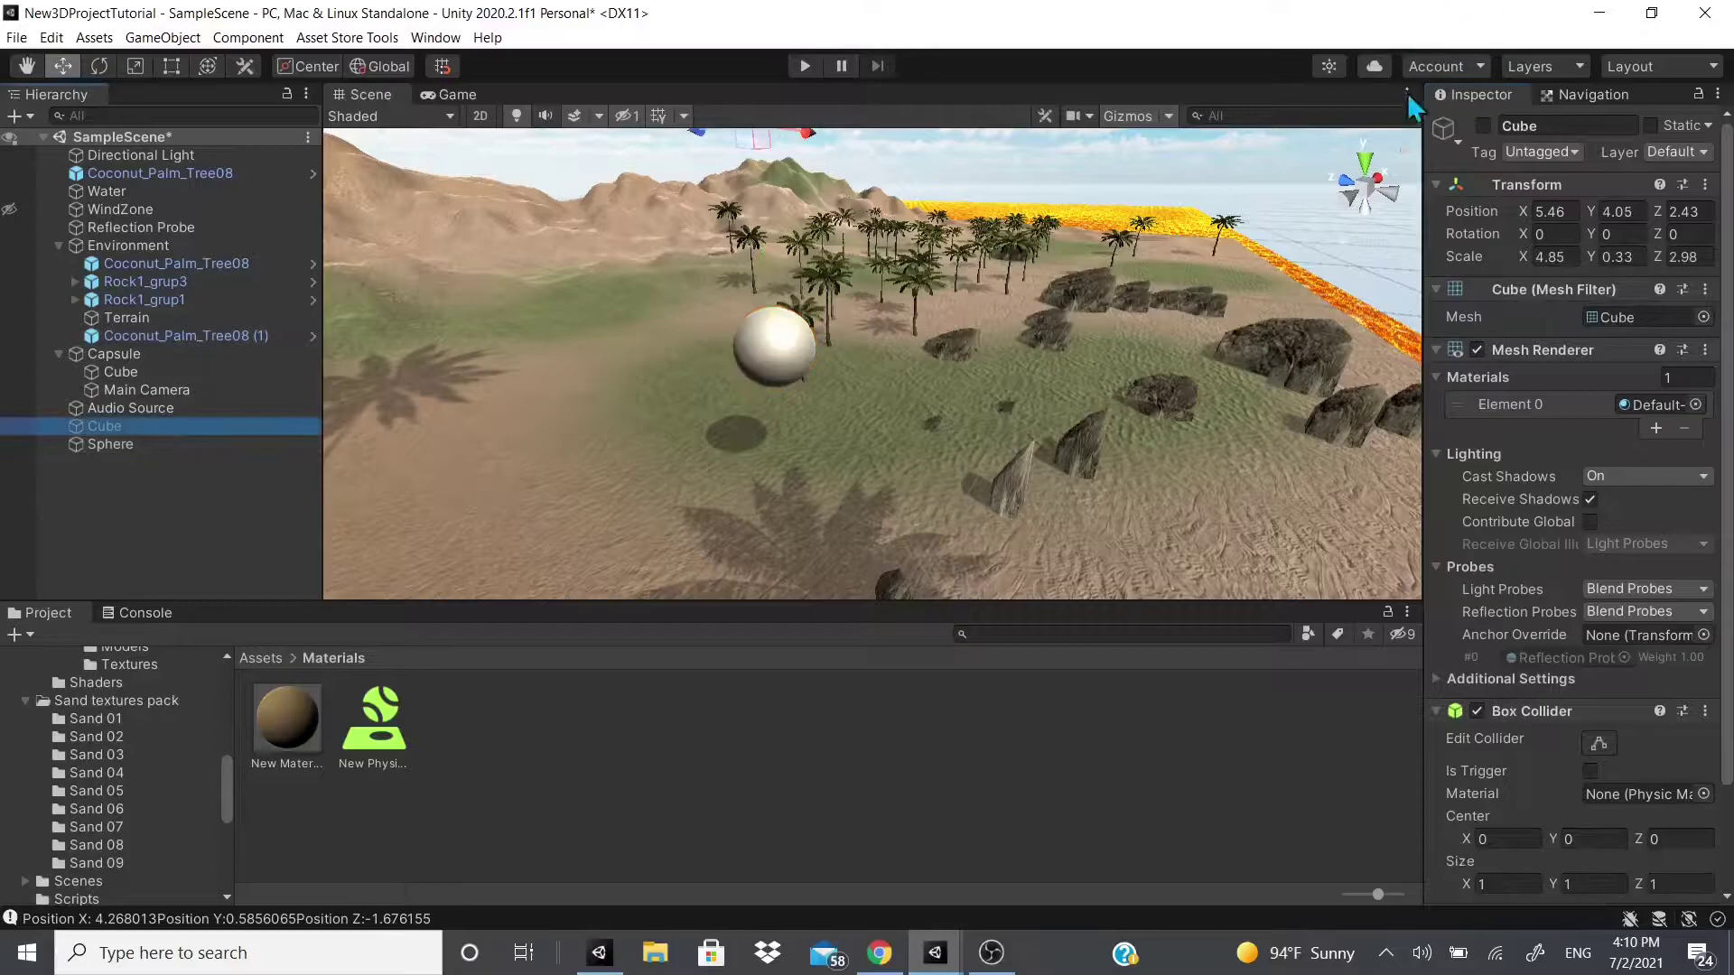
click(1483, 126)
mouse_move(934, 435)
middle_down()
mouse_move(995, 391)
mouse_move(960, 452)
middle_up()
scroll(1676, 650, down, 3)
scroll(1616, 451, up, 3)
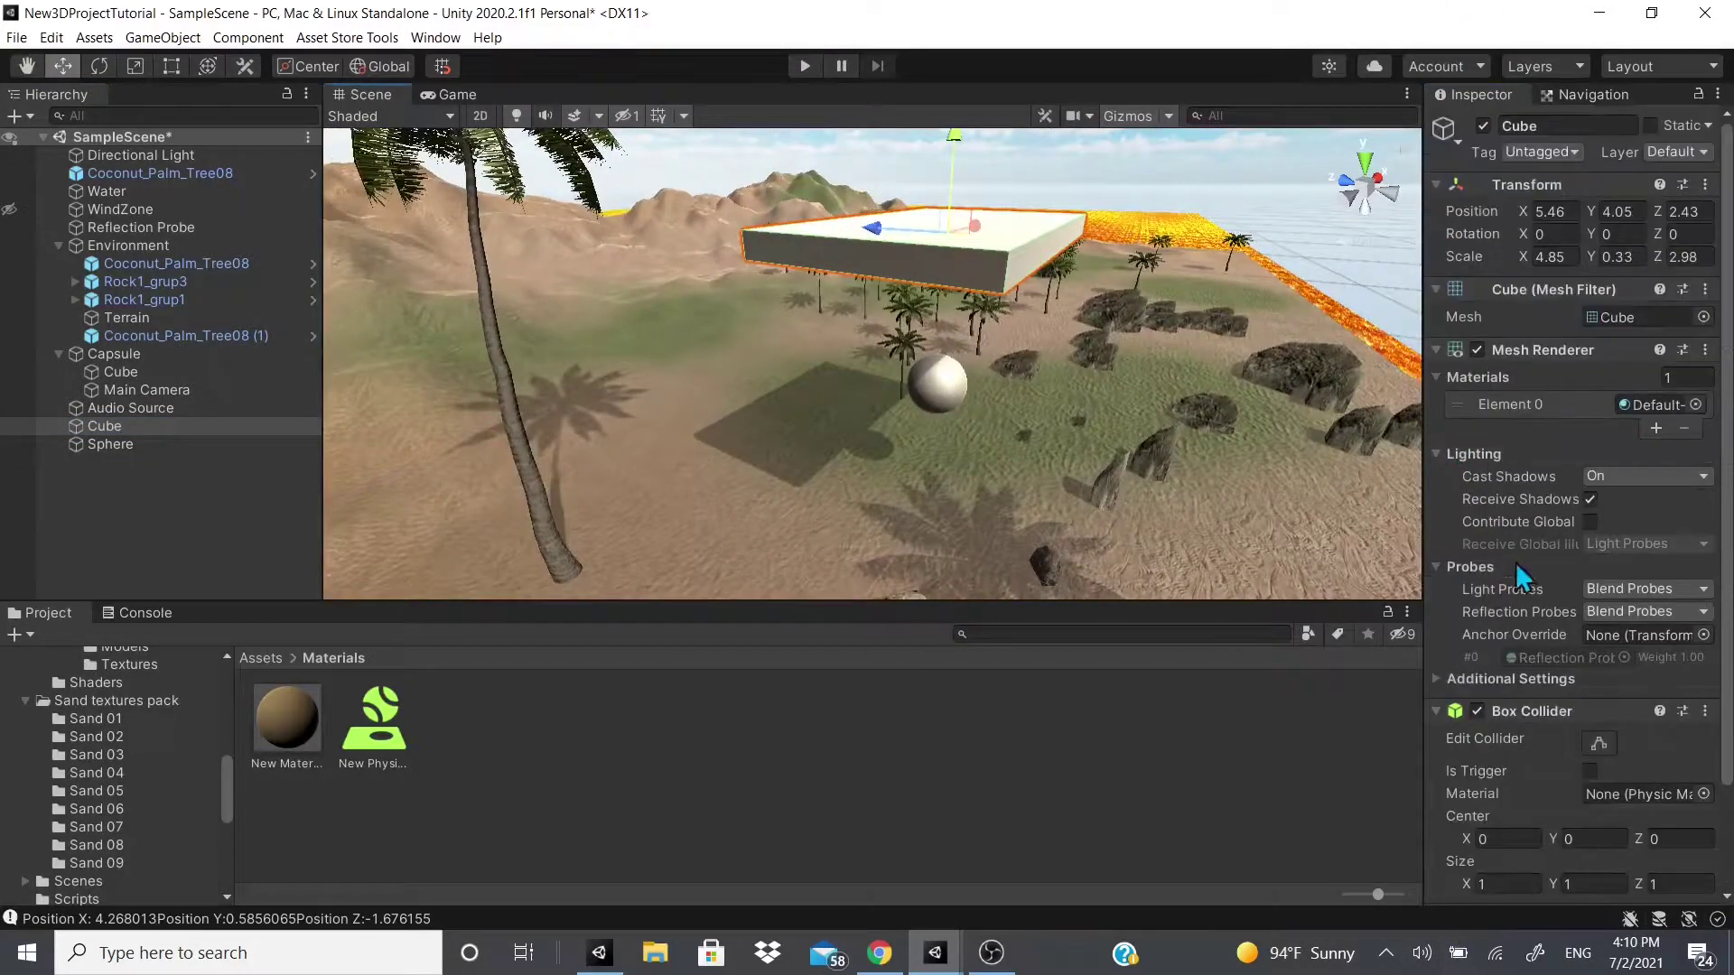
click(1596, 476)
click(1616, 497)
- Add a Spring Joint physics component to the Cube platform and bring its settings into view
scroll(1640, 603, down, 2)
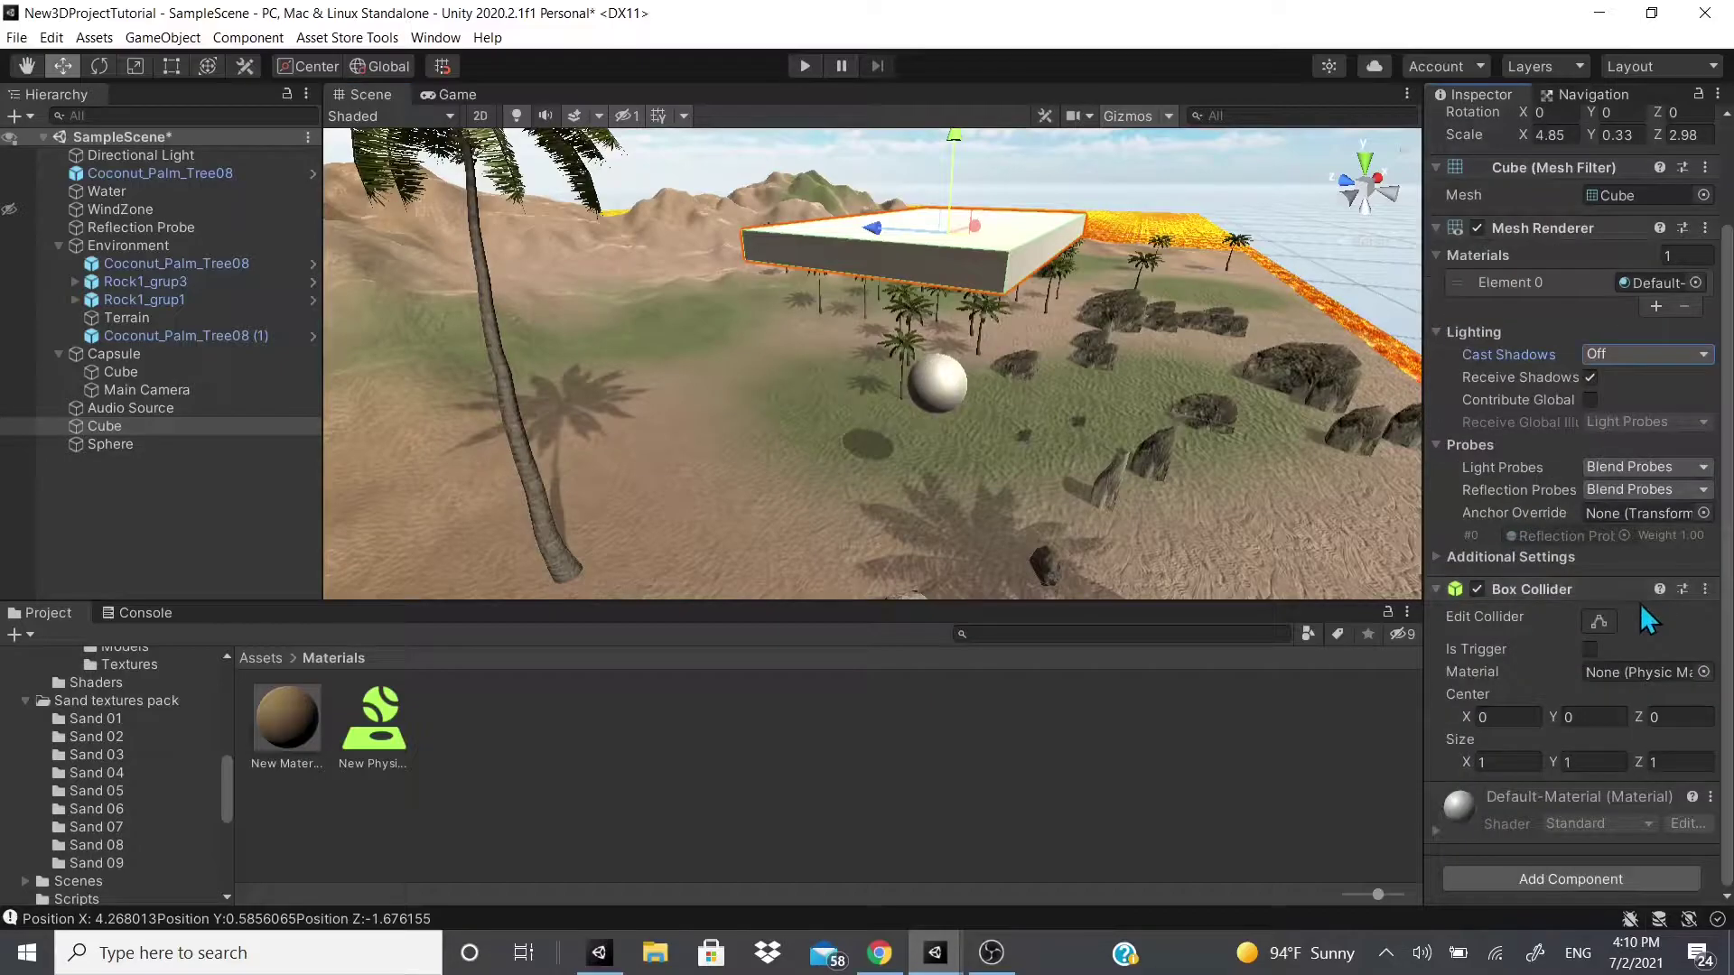
click(1499, 883)
key(BackSpace)
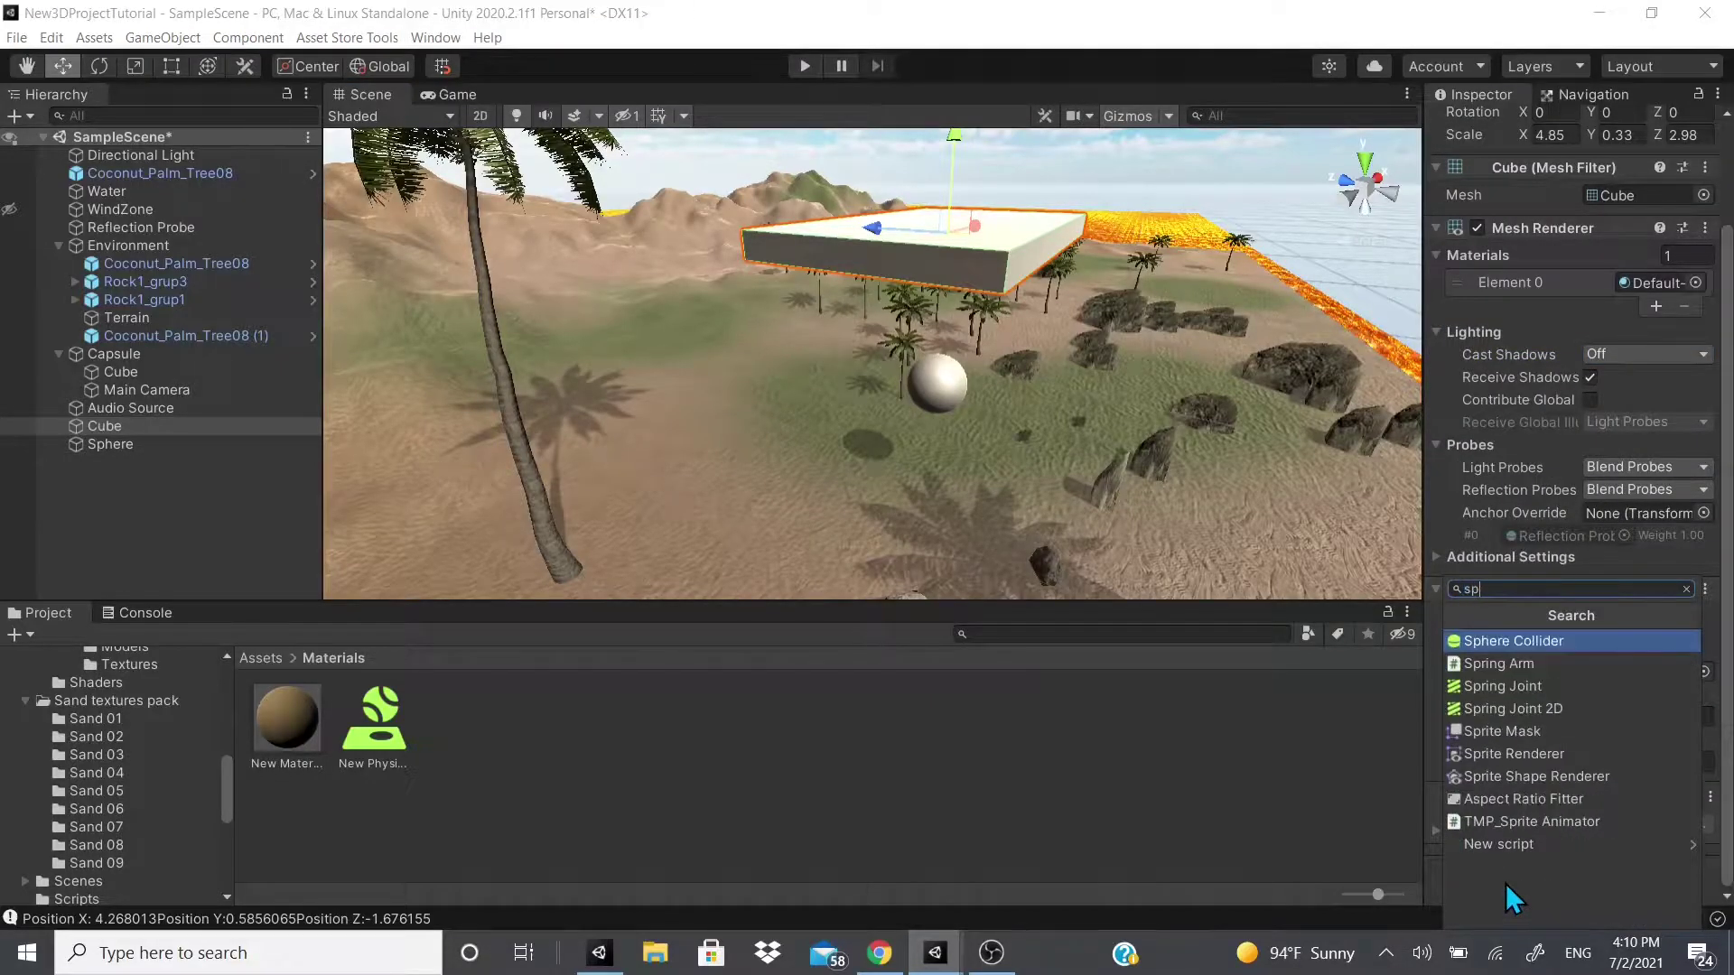
key(BackSpace)
key(BackSpace)
key(Down)
key(Down)
key(Down)
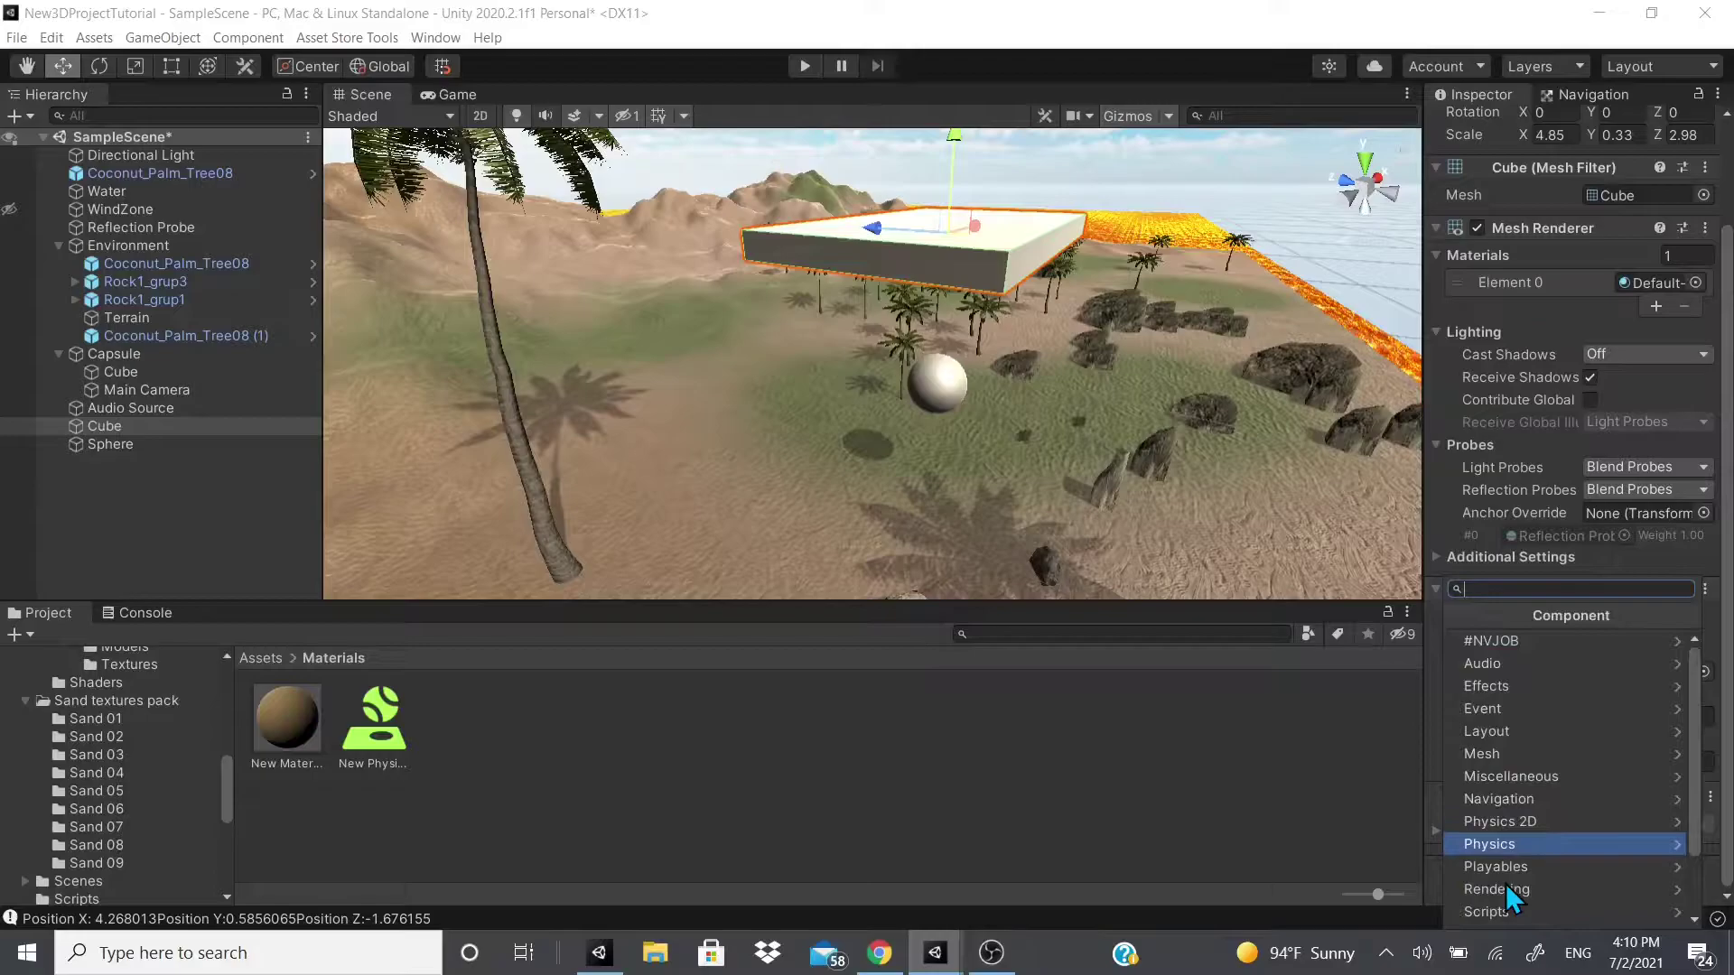
key(Right)
key(Down)
key(Down)
key(Return)
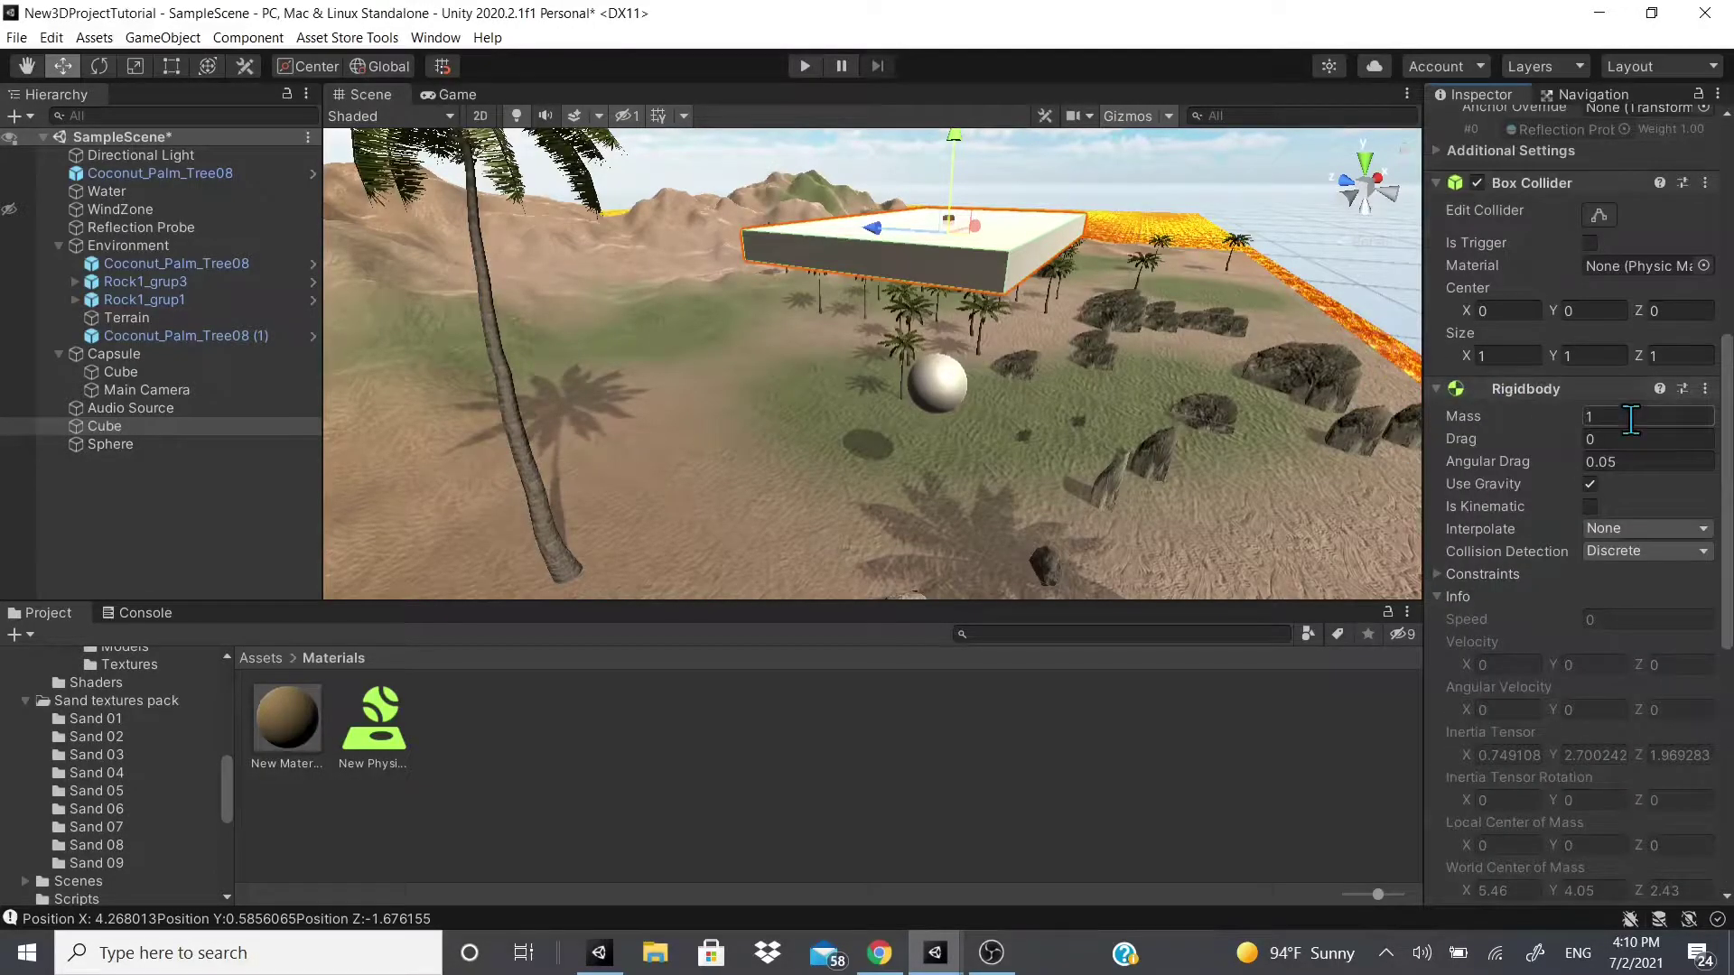
scroll(1616, 443, down, 10)
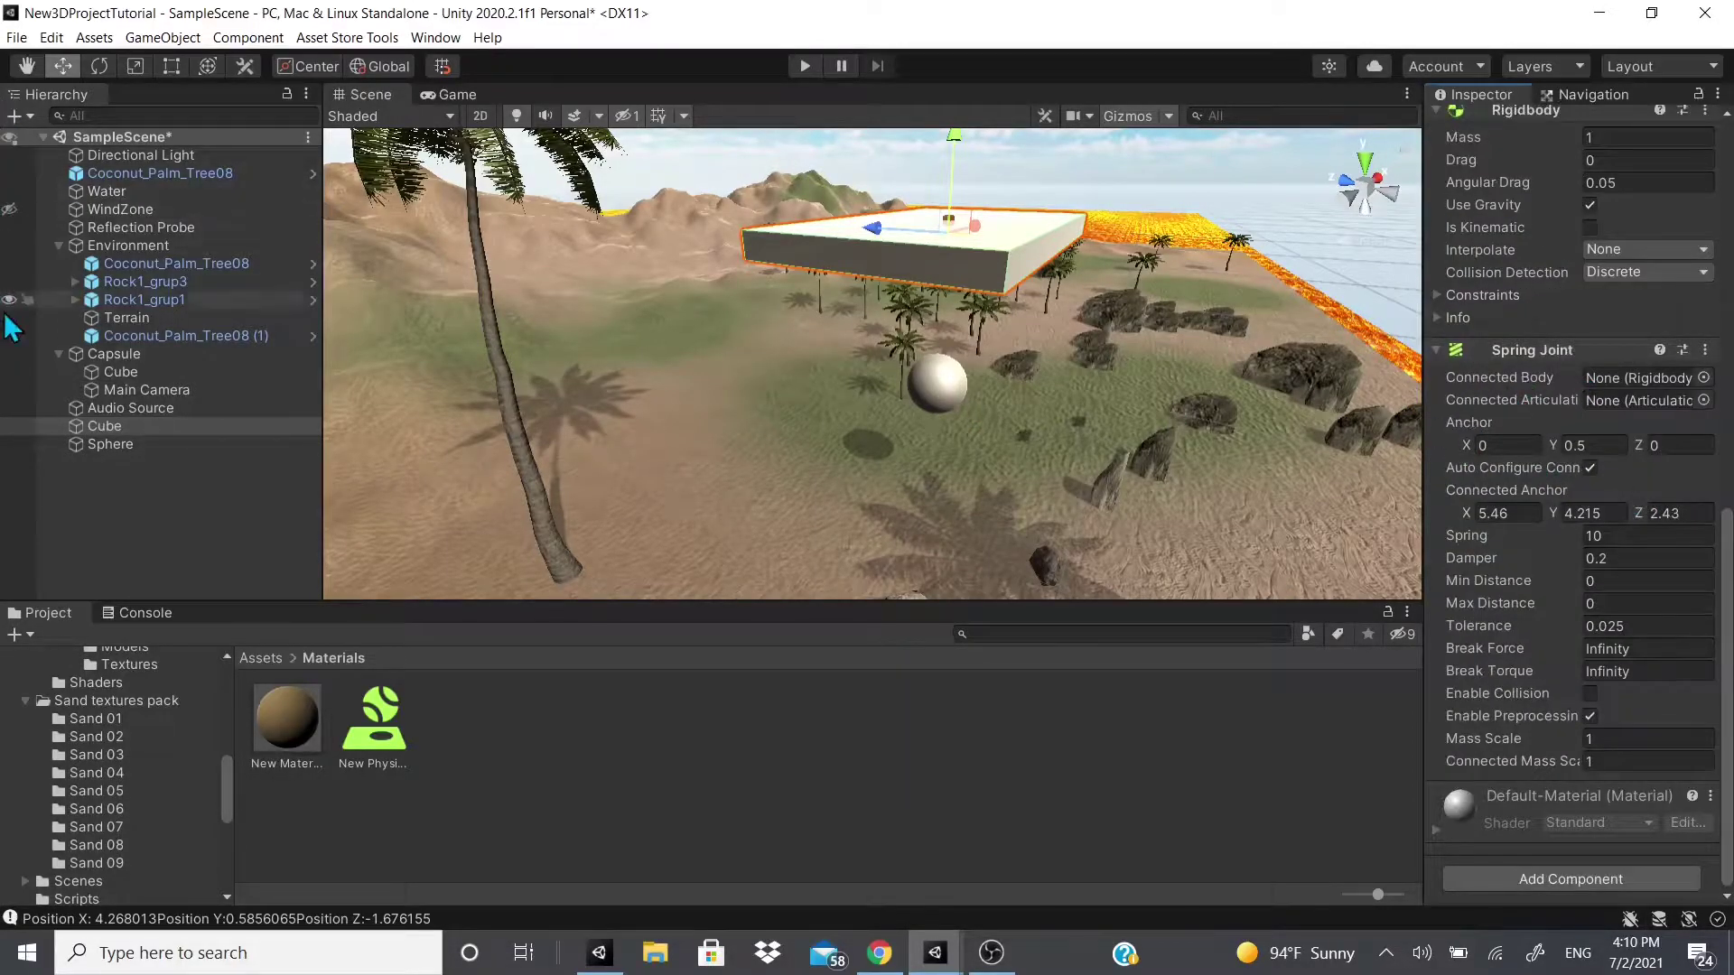
- Add a Rigidbody component to the Sphere
click(110, 444)
click(1472, 881)
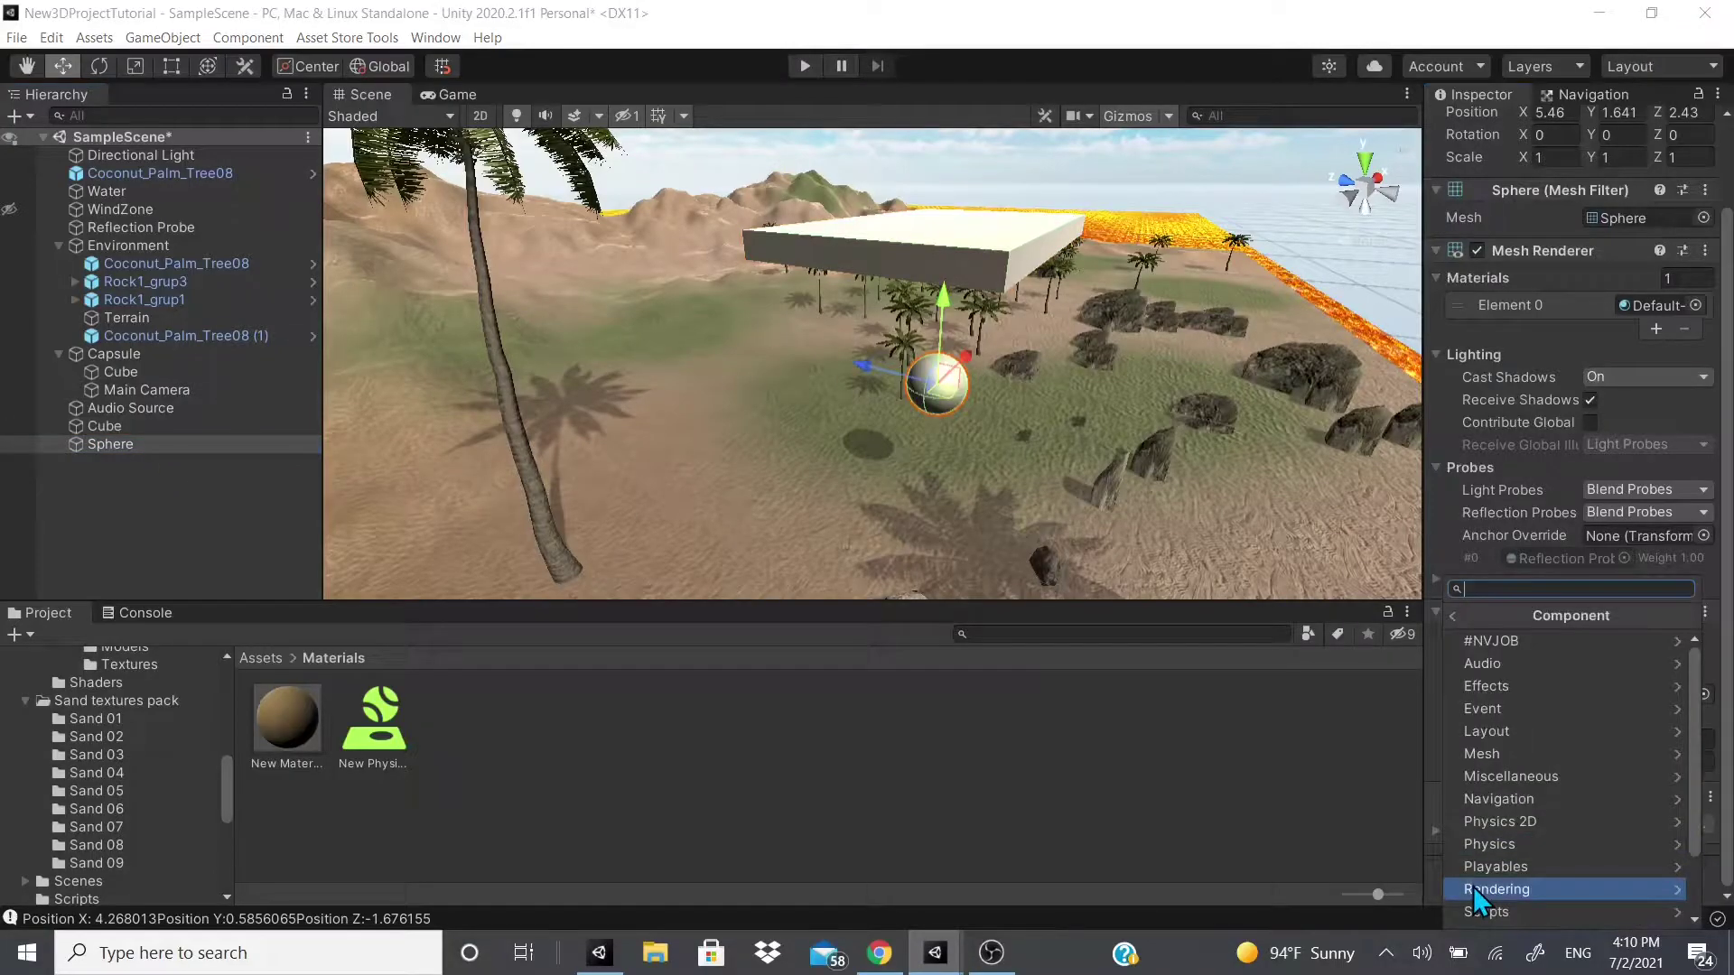
text(ri)
key(Return)
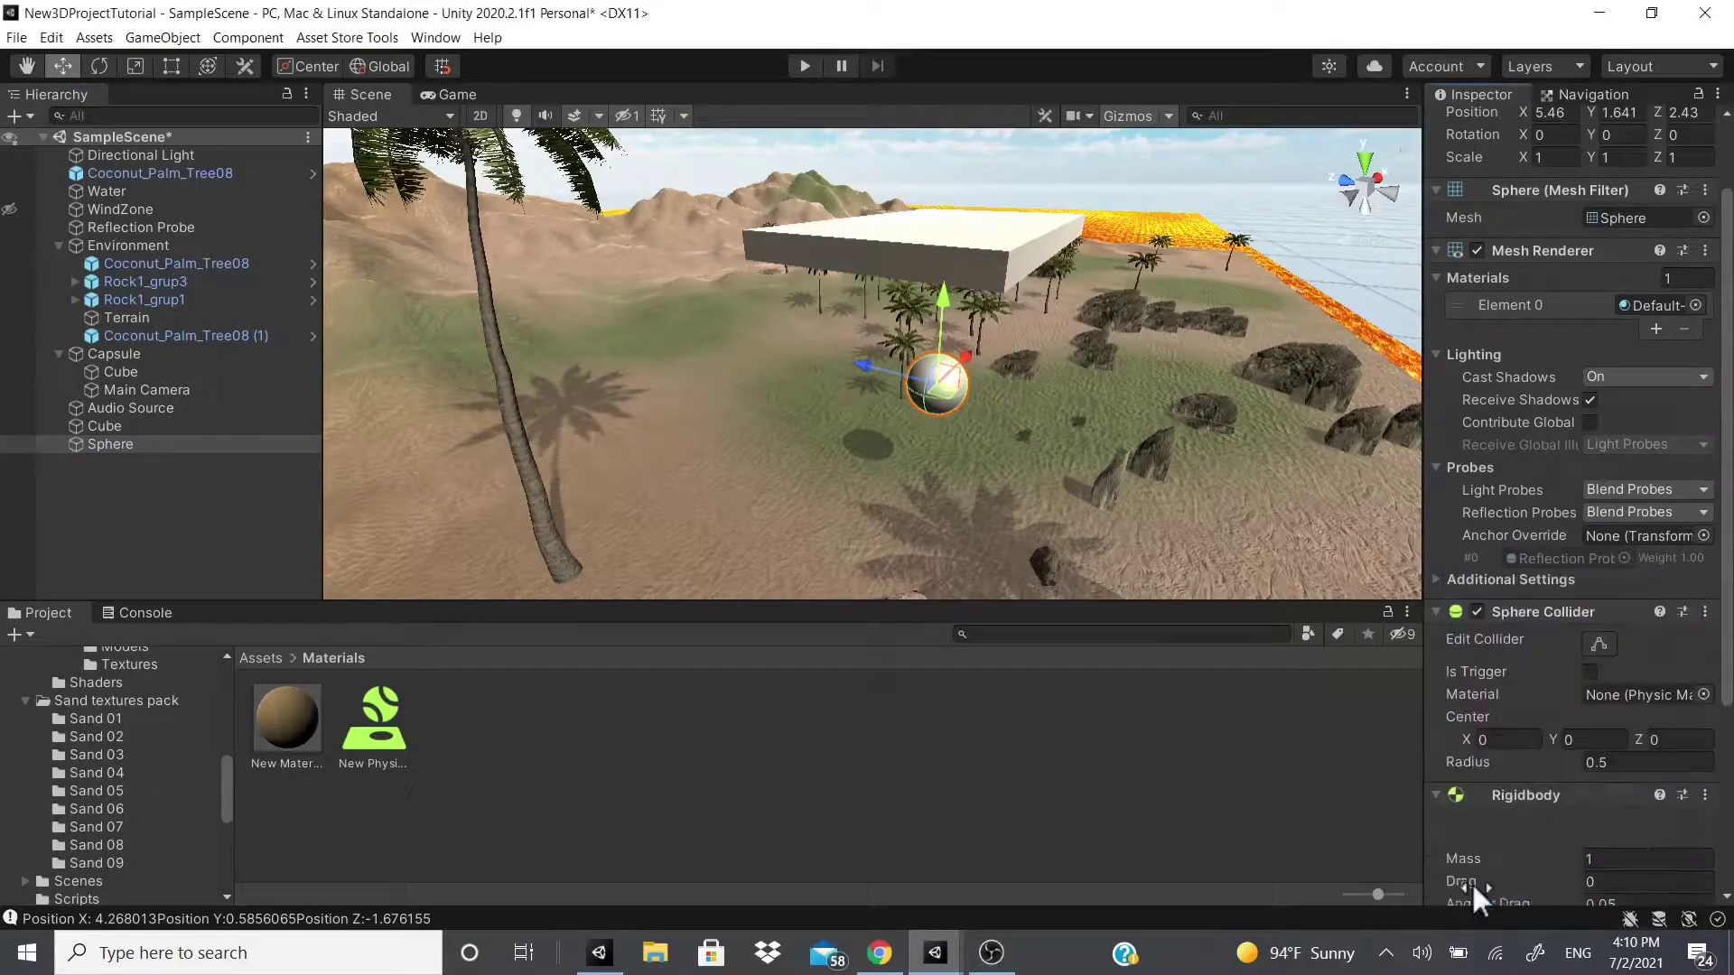
scroll(1497, 760, down, 3)
- Assign the Sphere as the connected body of the Cube platform's Spring Joint and play-test the scene
click(128, 430)
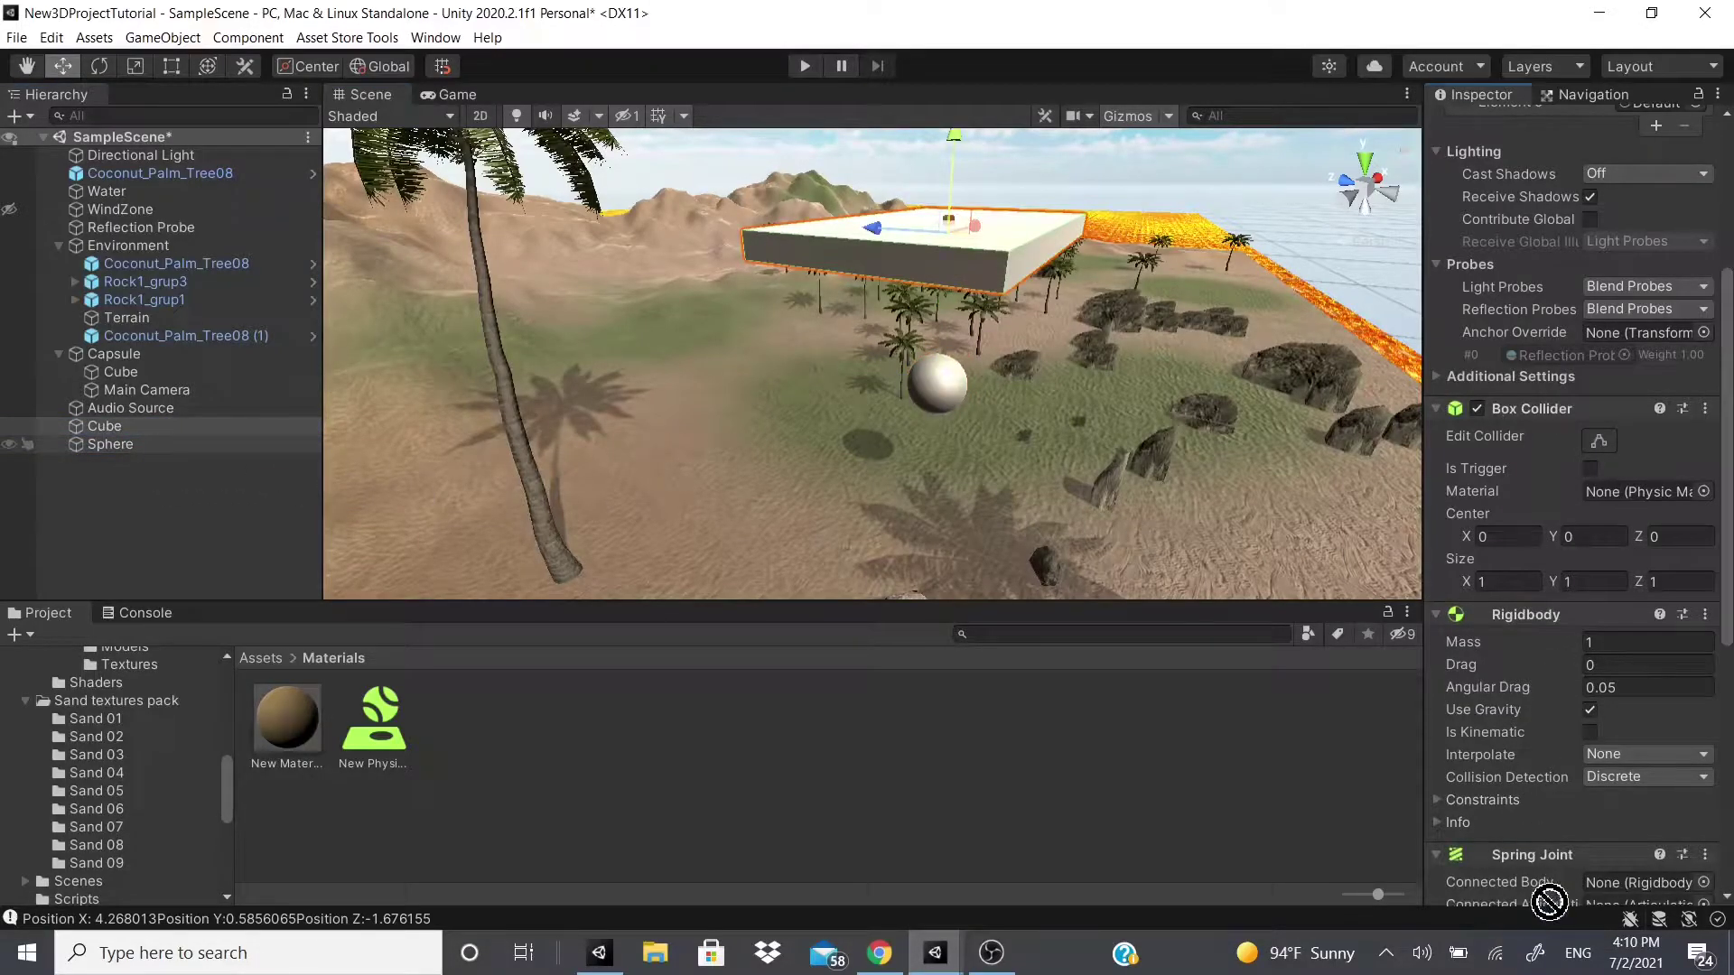
scroll(1550, 900, down, 5)
drag(1557, 549, 1636, 559)
scroll(1636, 560, down, 3)
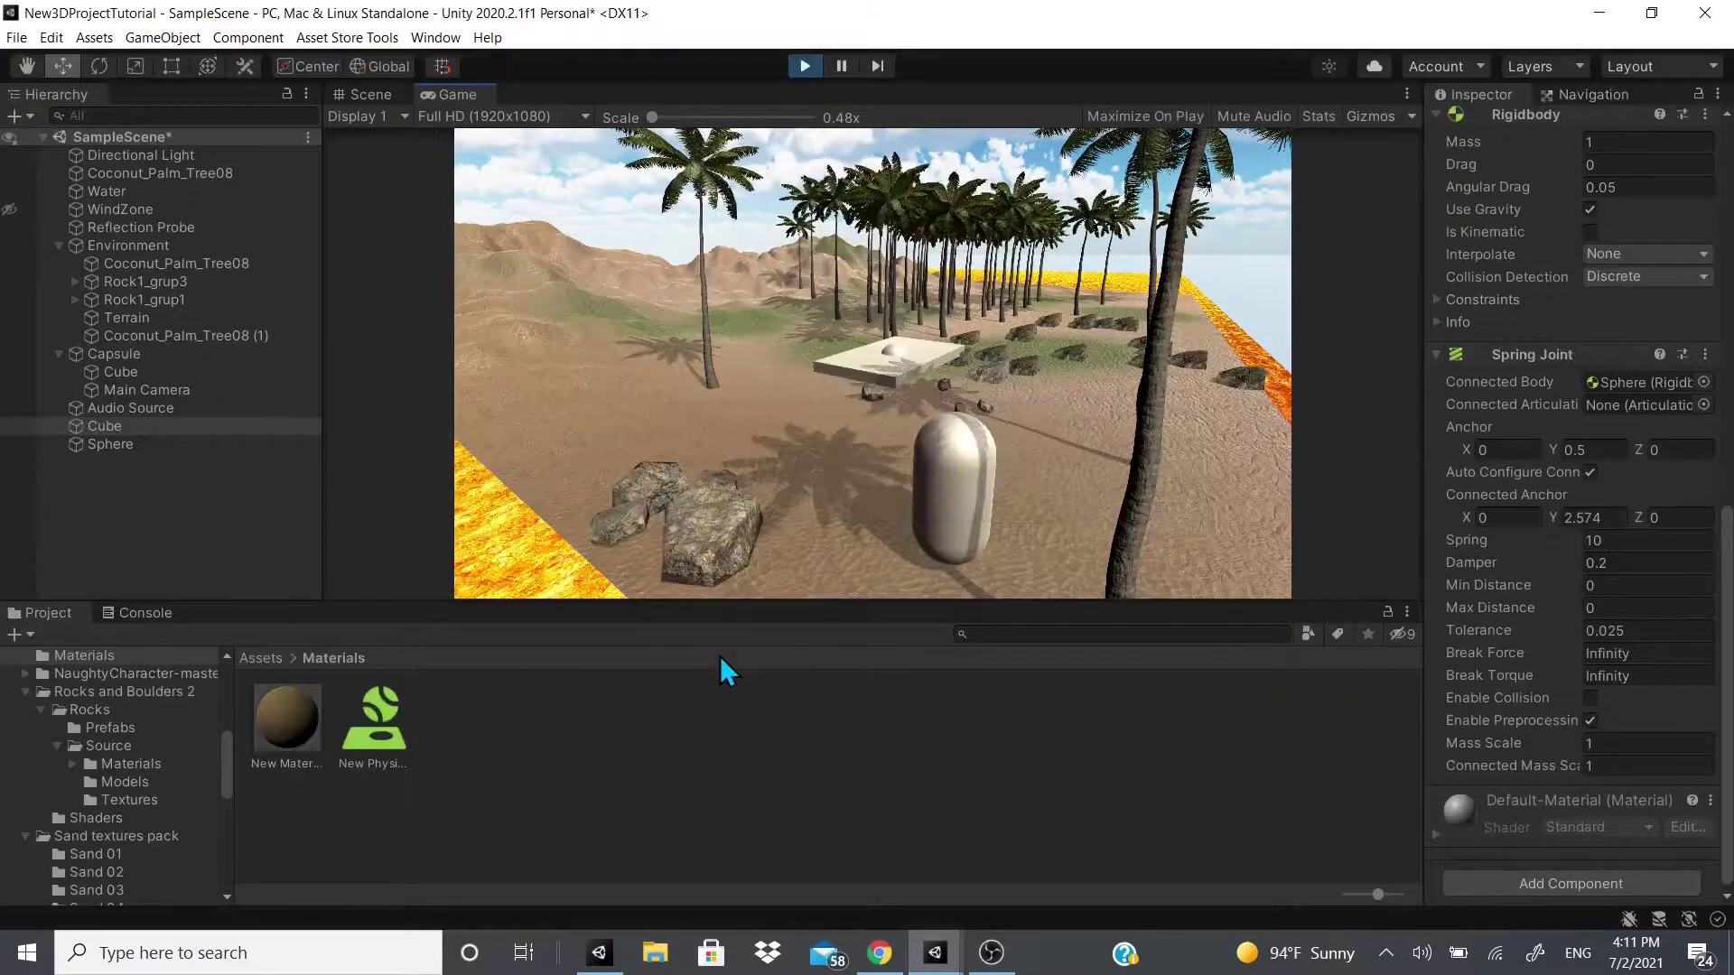
click(811, 65)
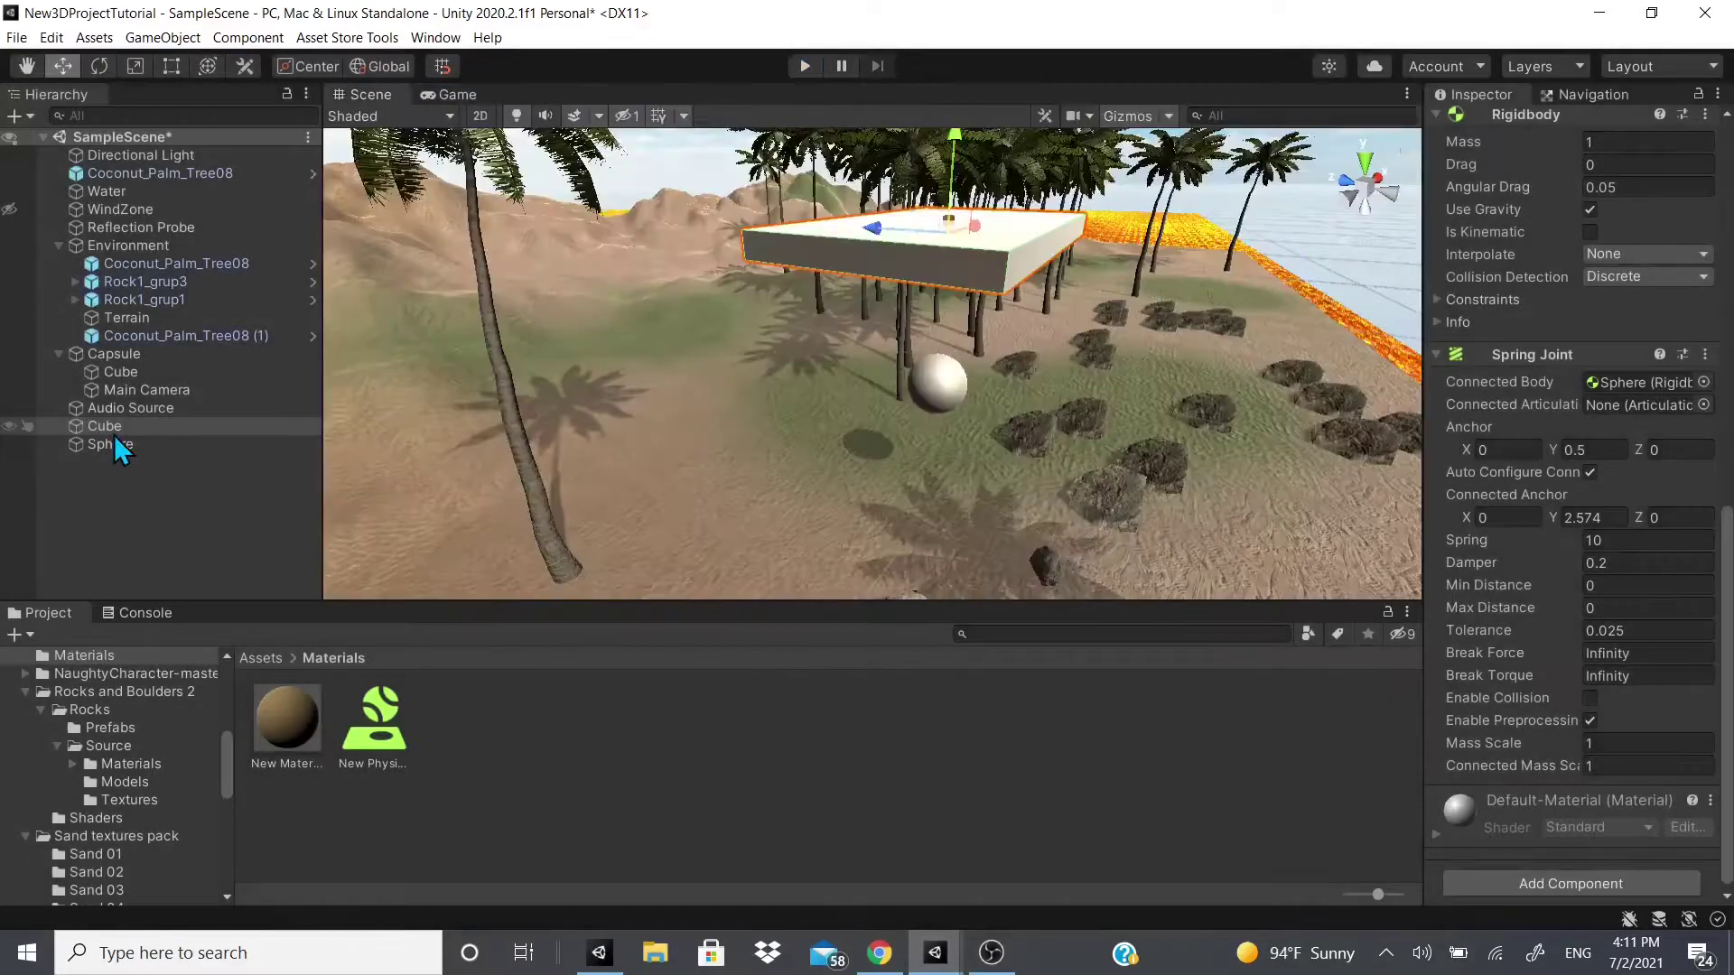
- Remove the Spring Joint component from the Cube platform and check the components of the Sphere and Cube
click(1705, 354)
key(Escape)
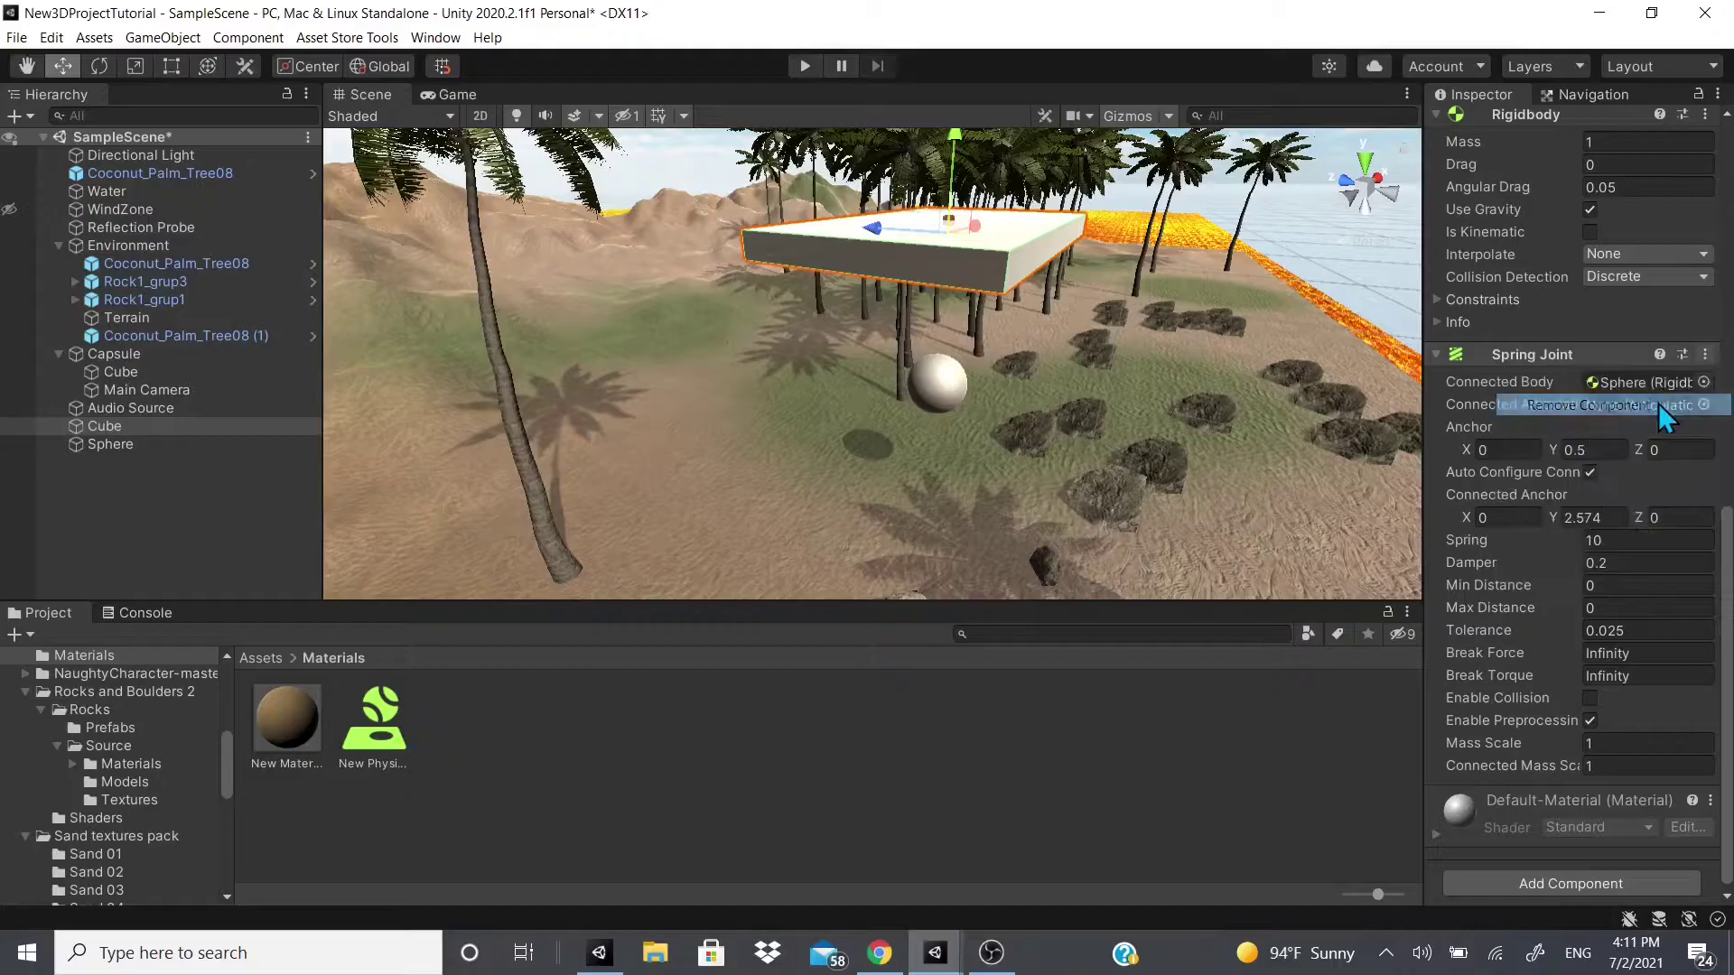
click(110, 444)
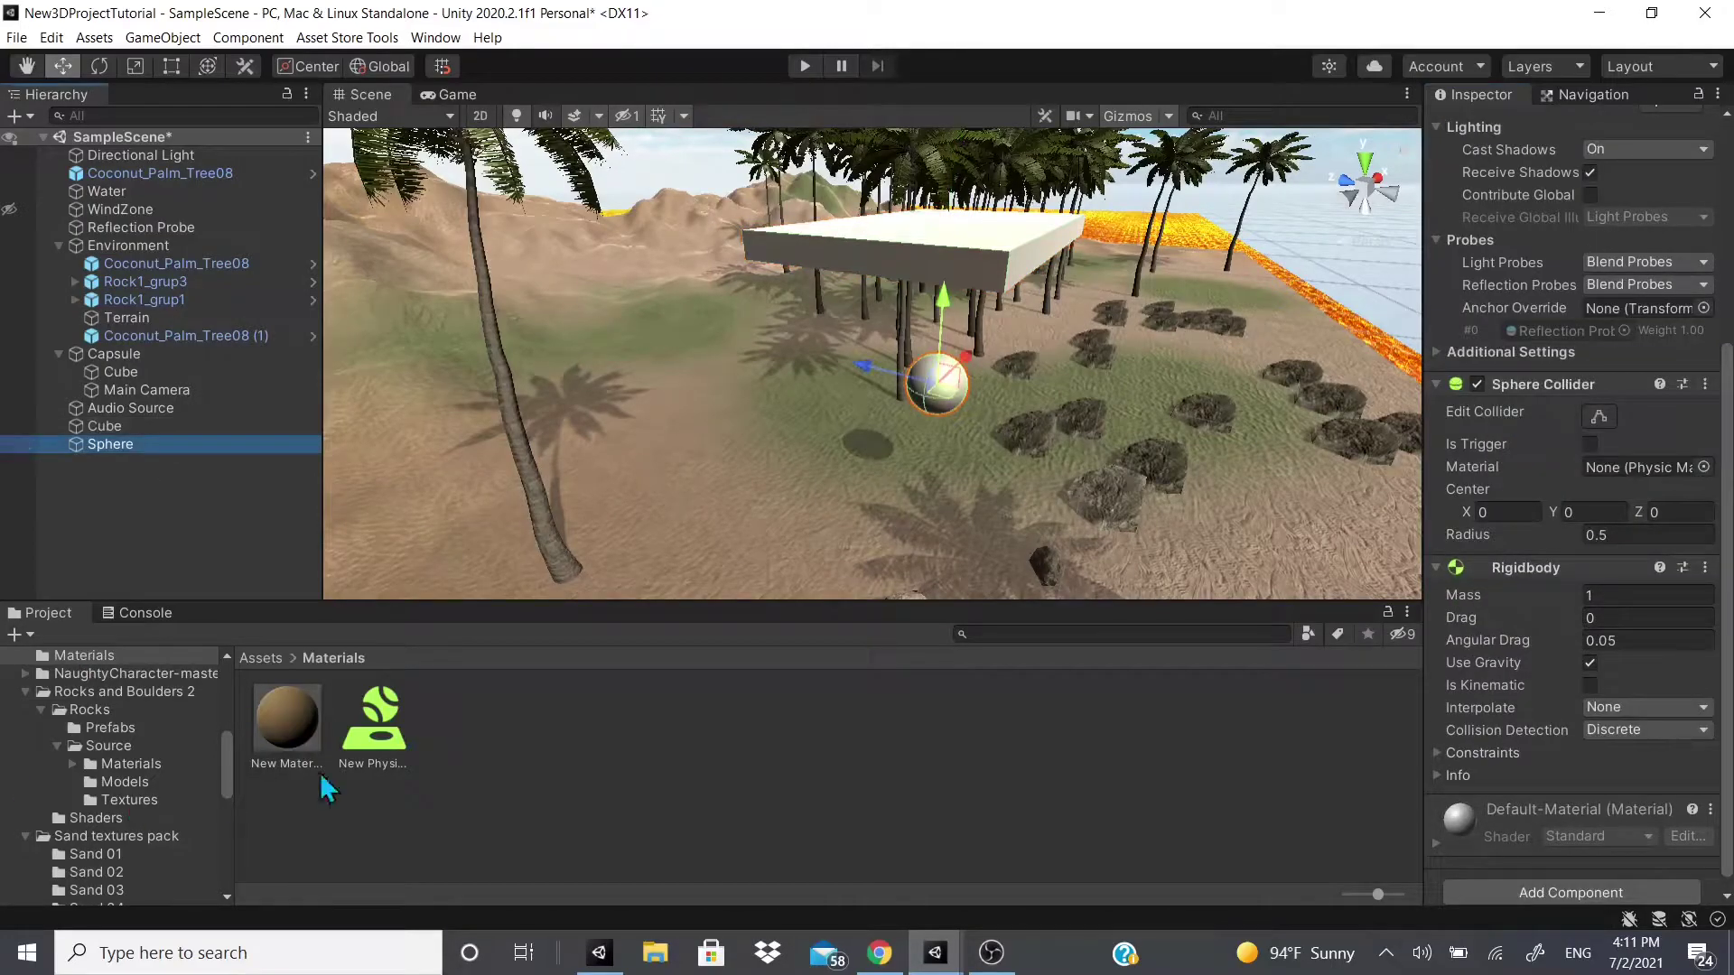
click(105, 430)
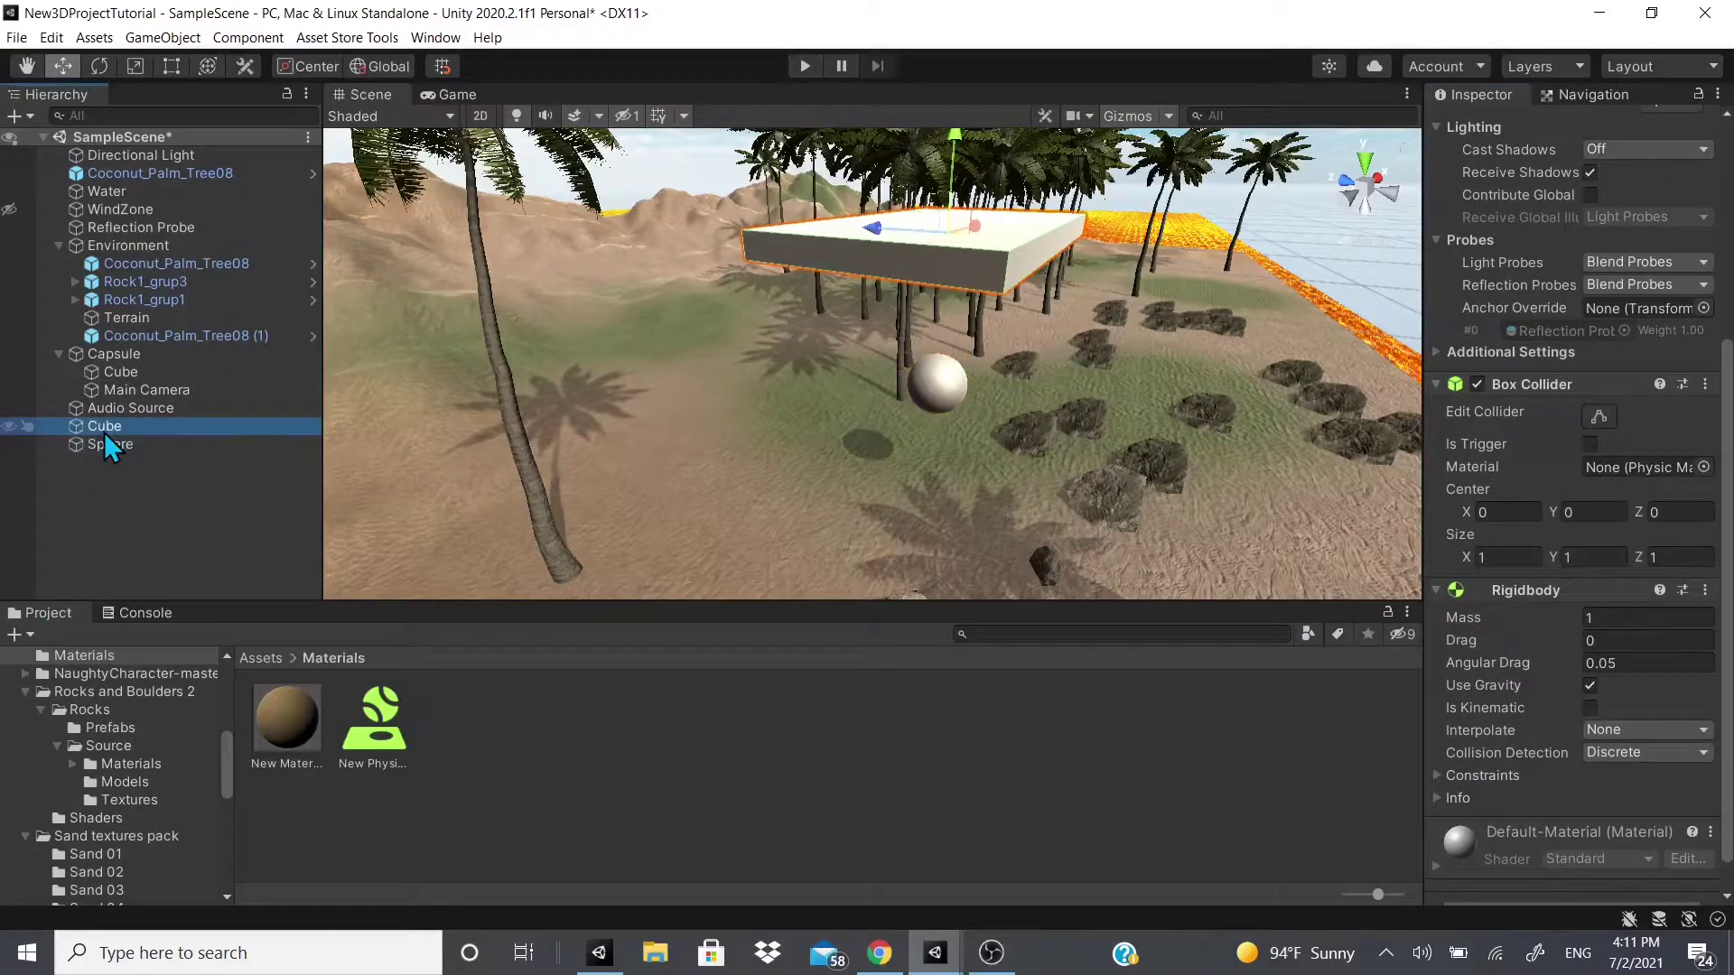
- Assign the Cube as the connected body of the Sphere's Spring Joint and remove the Spring Joint from the Cube
scroll(1725, 417, down, 5)
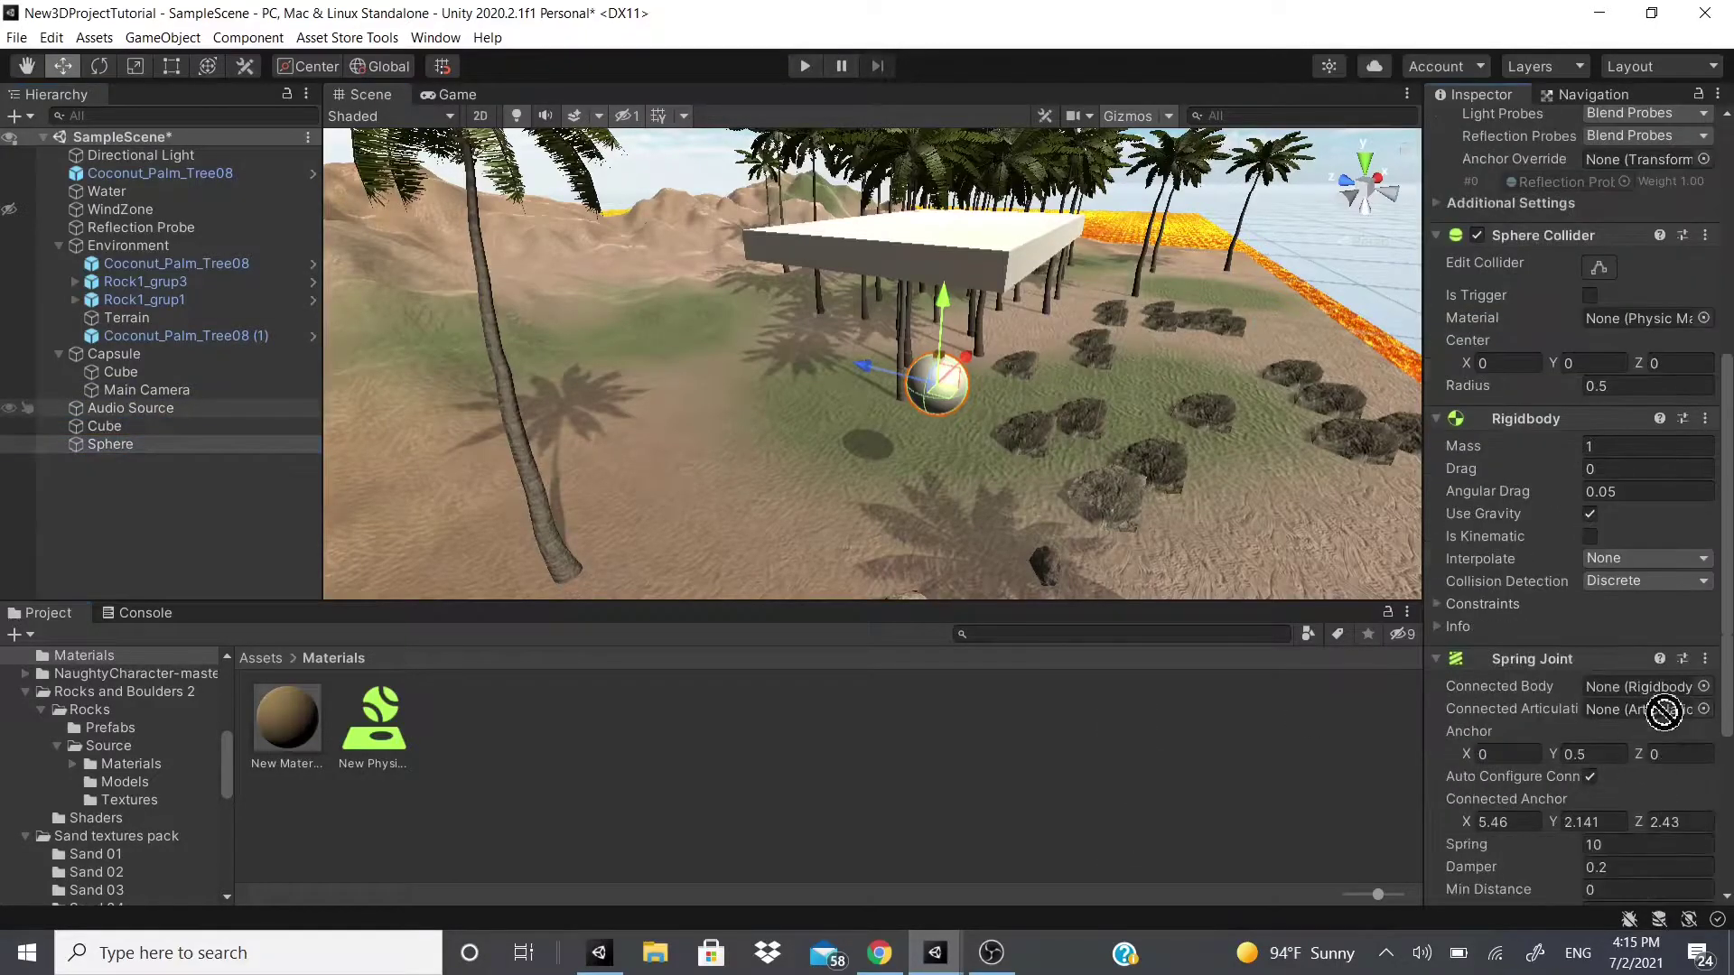
mouse_move(1664, 713)
mouse_down()
mouse_move(1670, 664)
mouse_move(1684, 695)
mouse_move(1653, 688)
mouse_up()
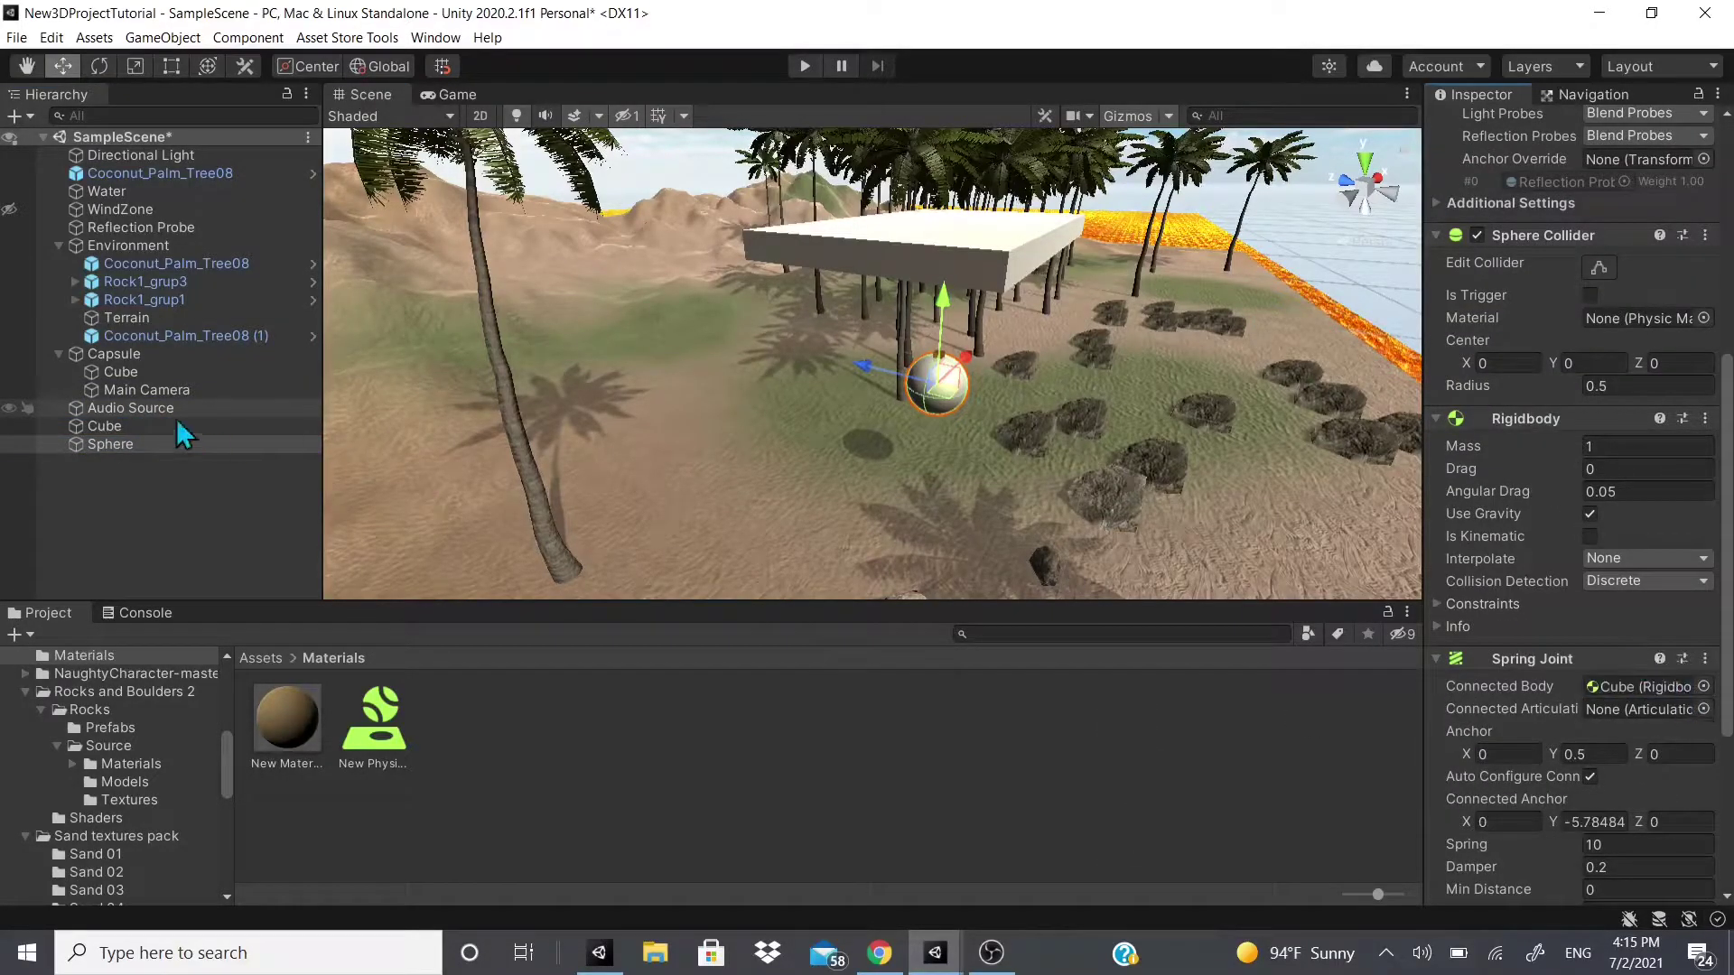
click(134, 428)
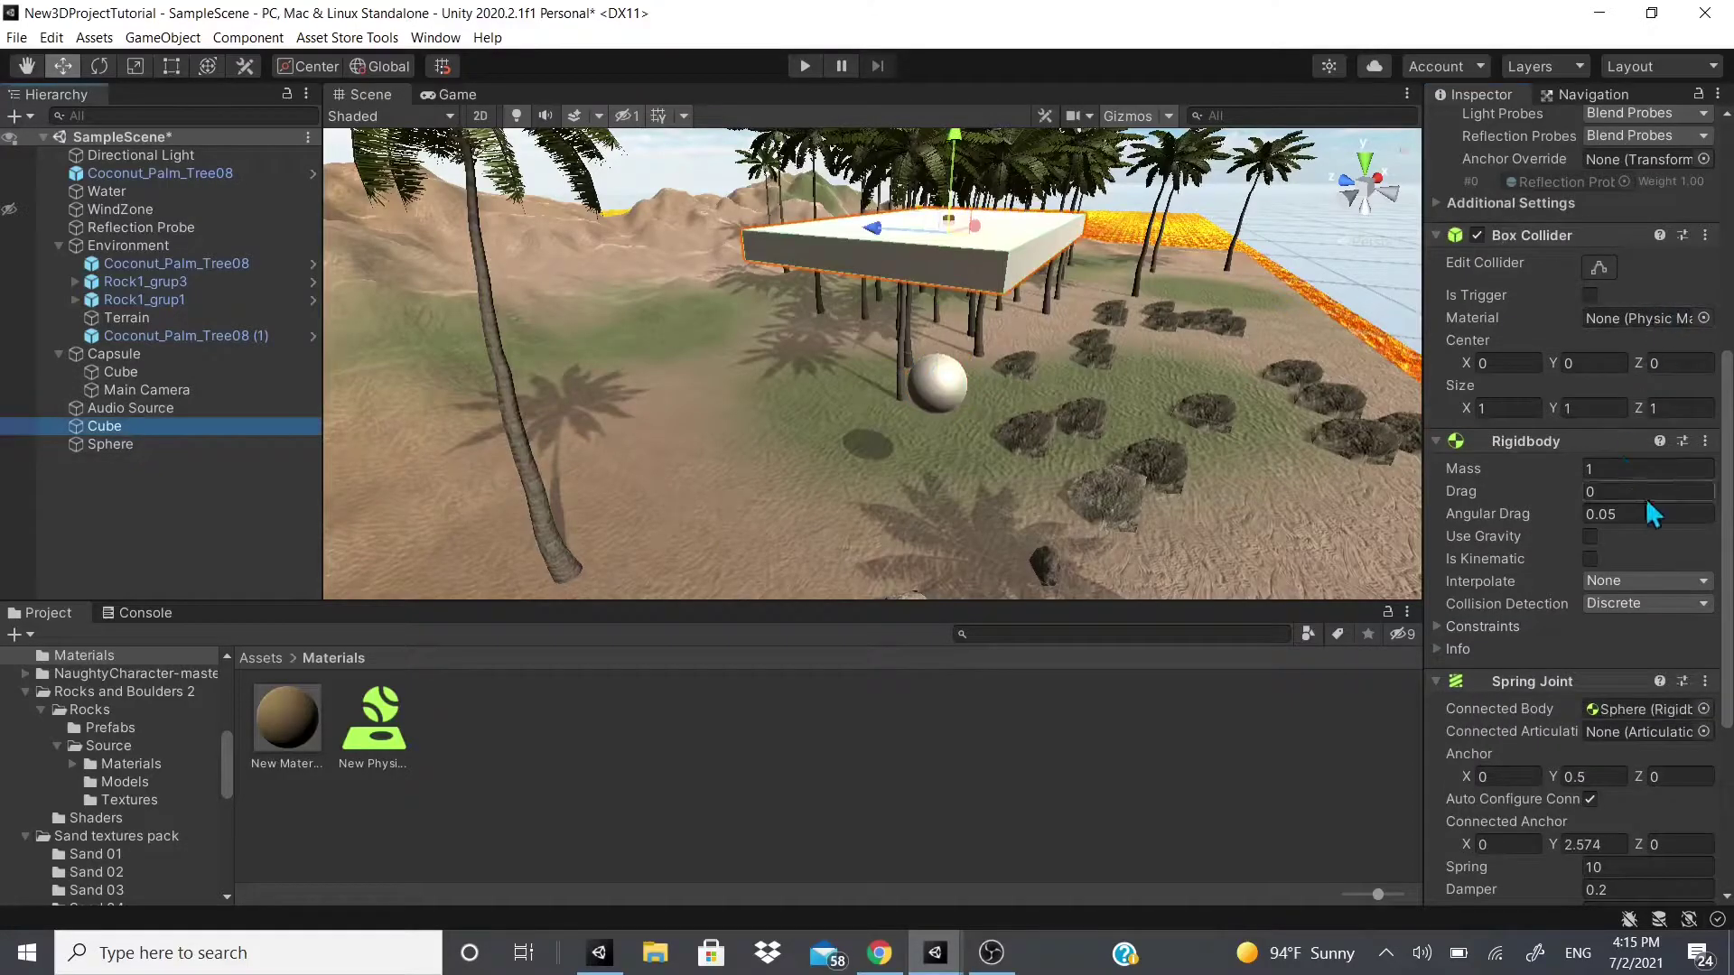
click(1704, 684)
click(1678, 732)
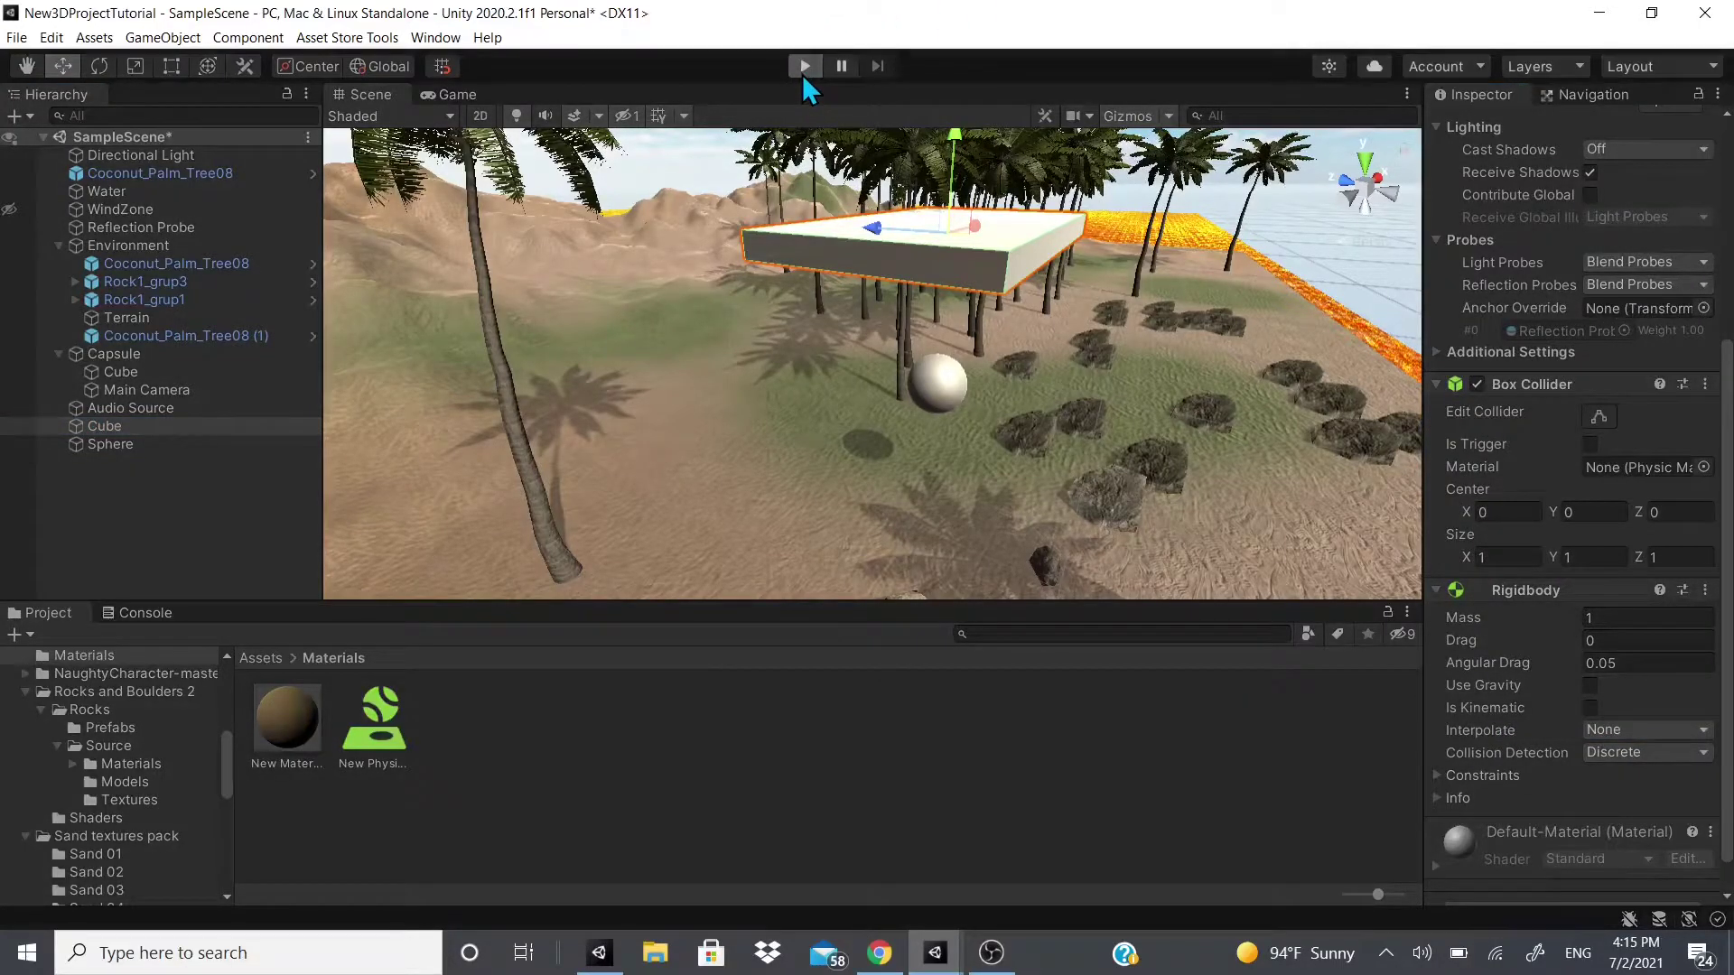
- Play-test the joint, stop the scene, and enable Is Kinematic on the Cube platform's Rigidbody
click(803, 76)
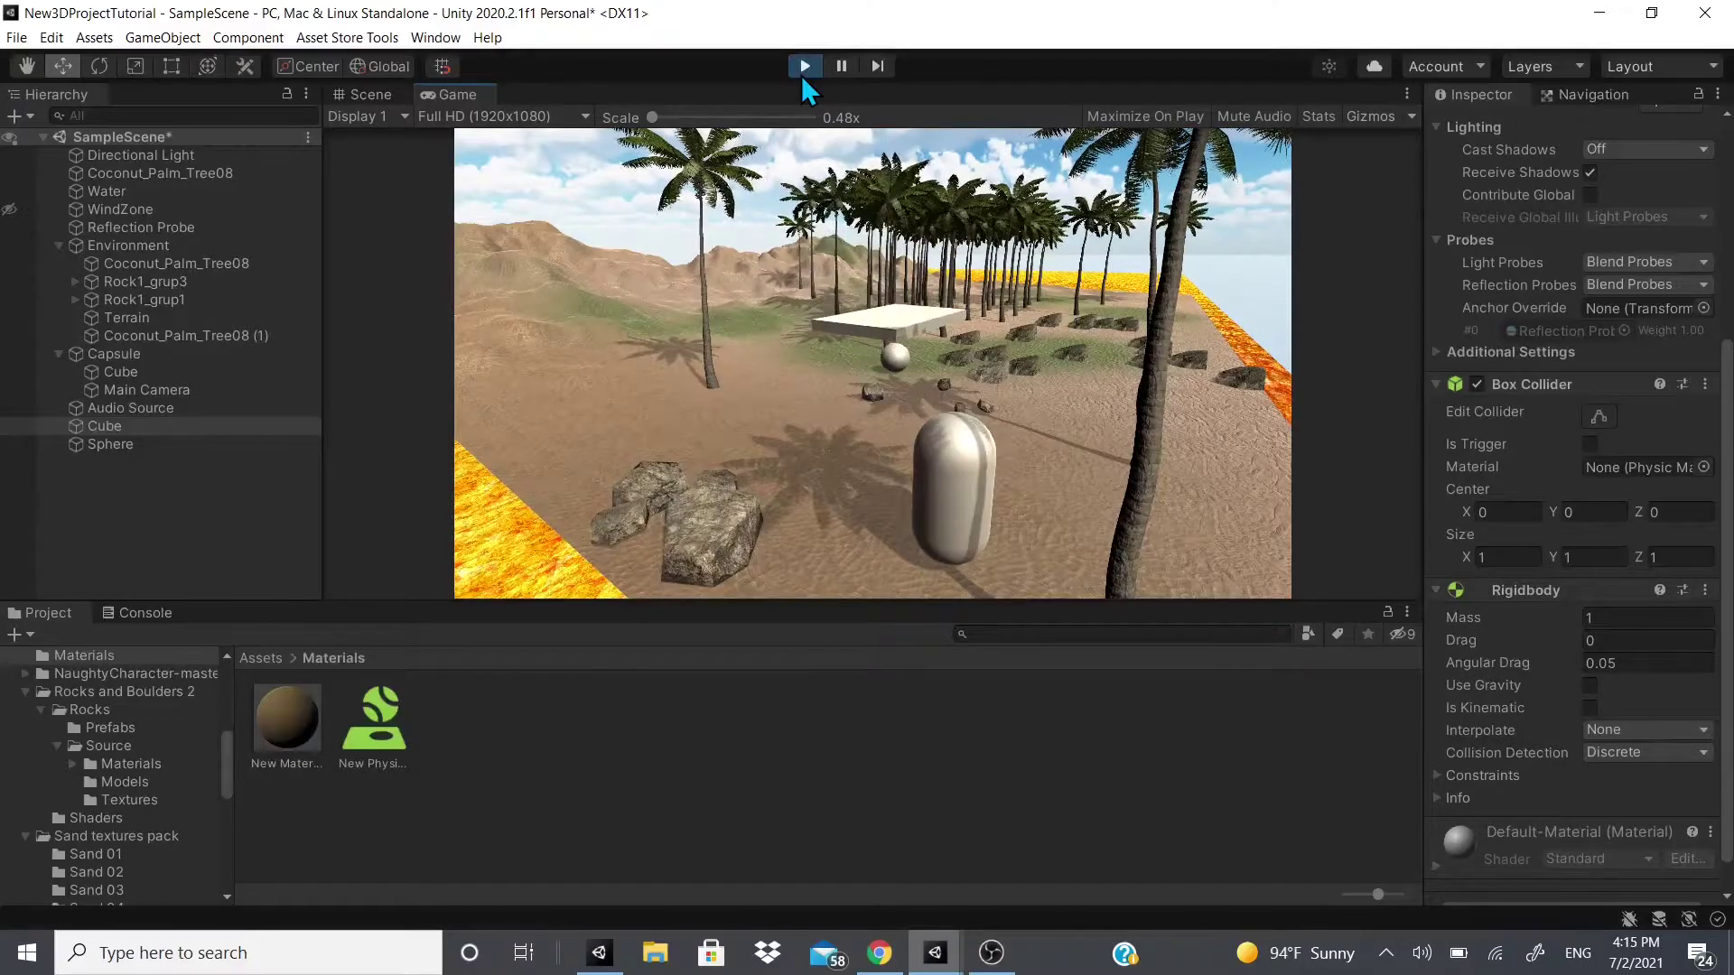
click(802, 73)
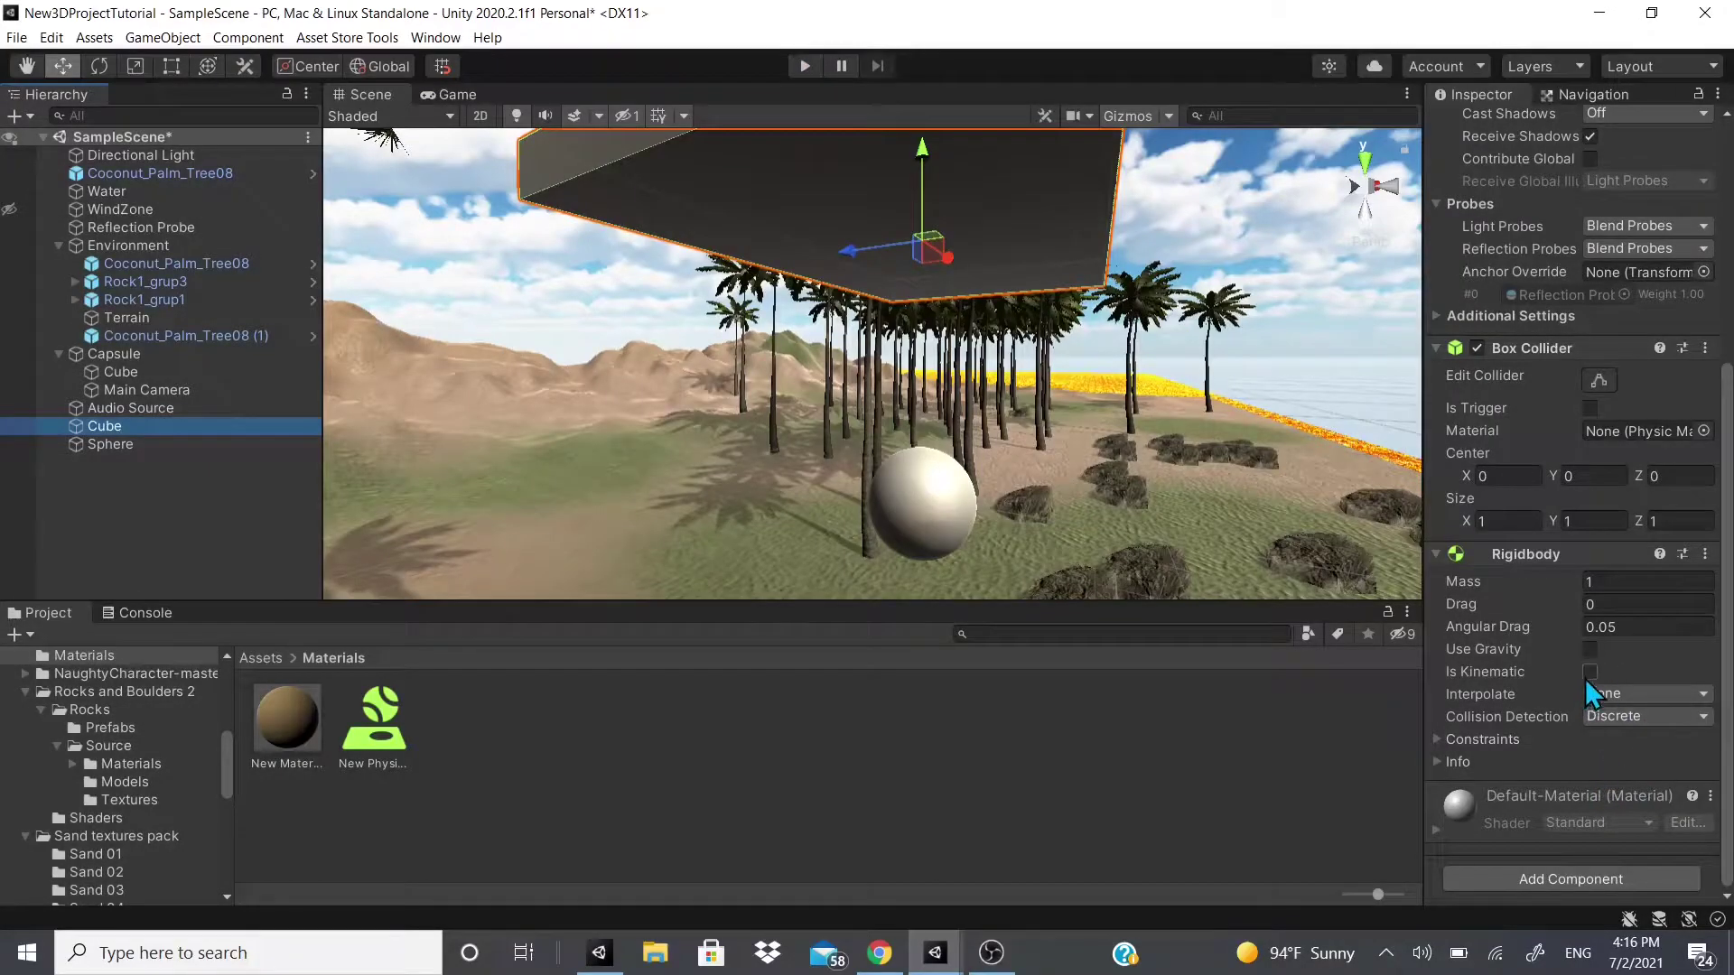
click(1590, 673)
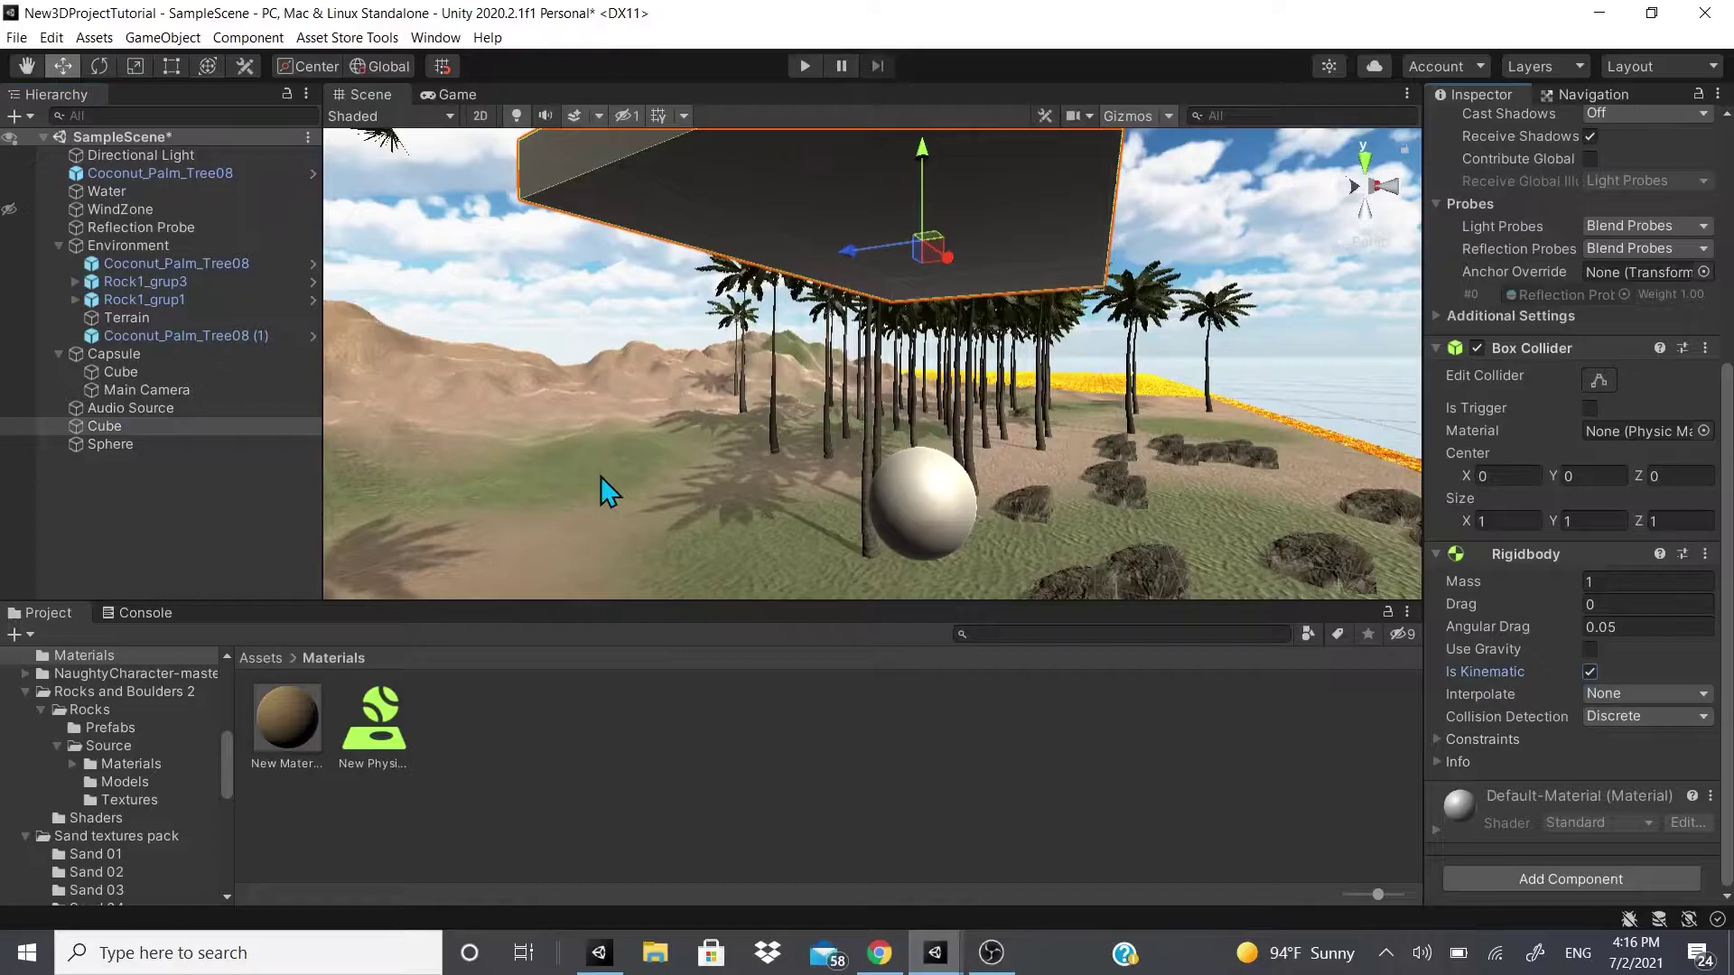
- Run the scene and walk the capsule up to the hanging sphere and around it to test the spring
click(806, 66)
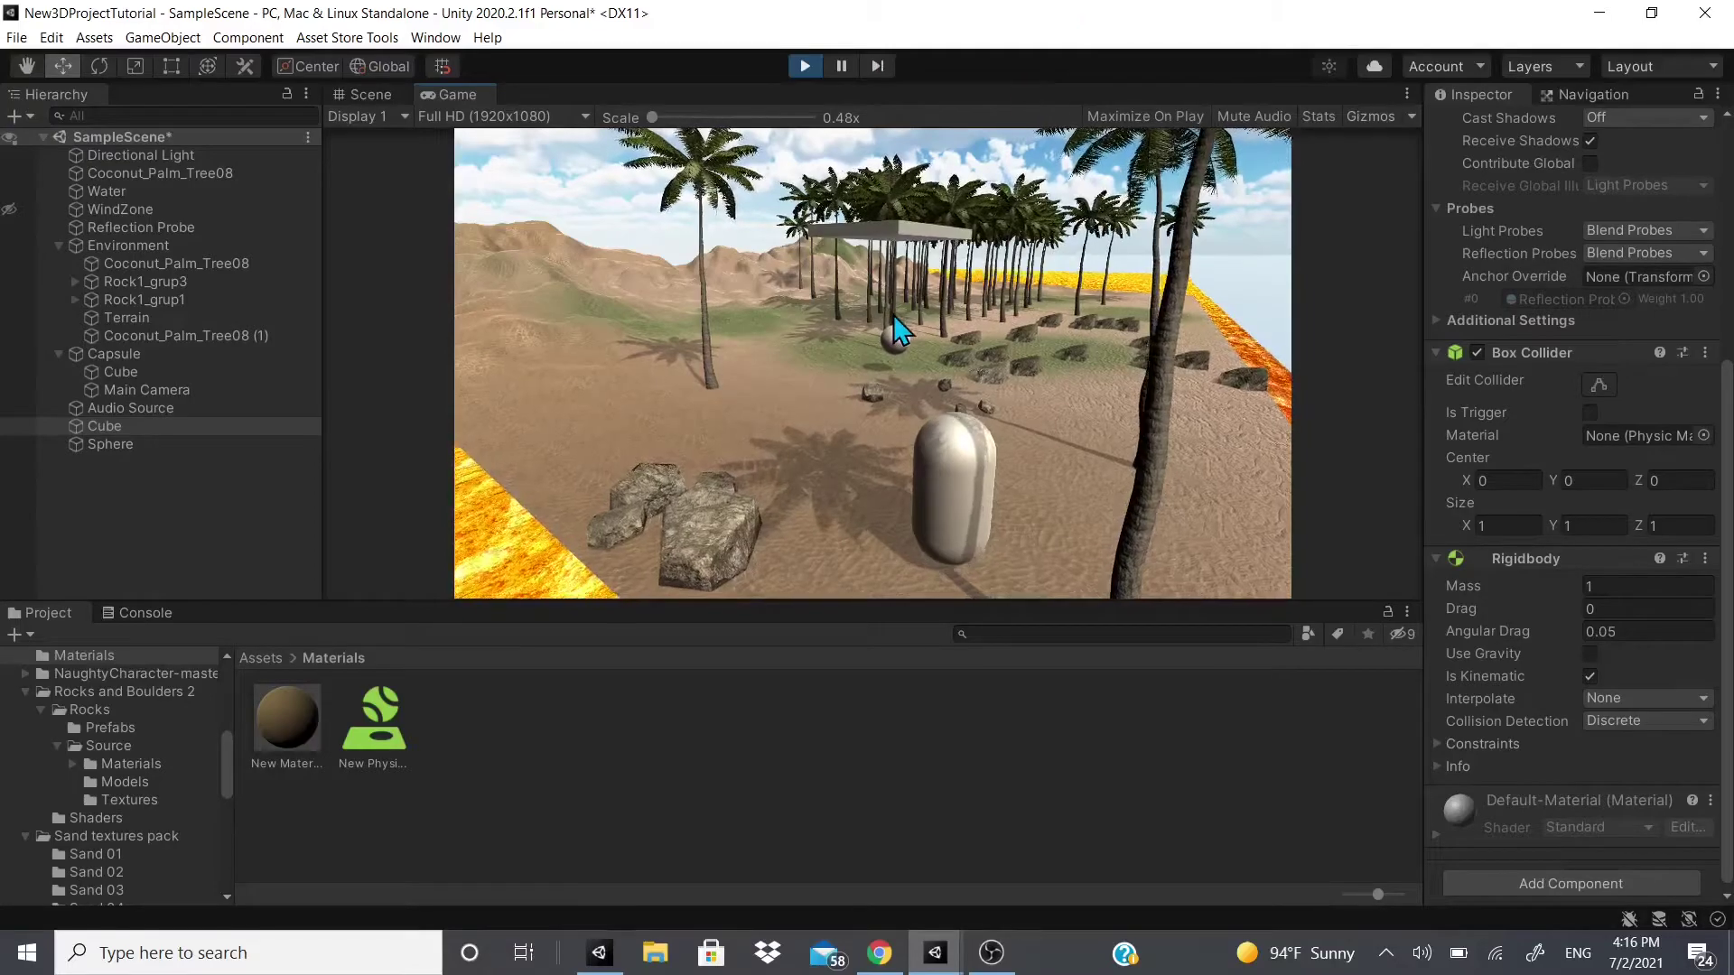
key(w)
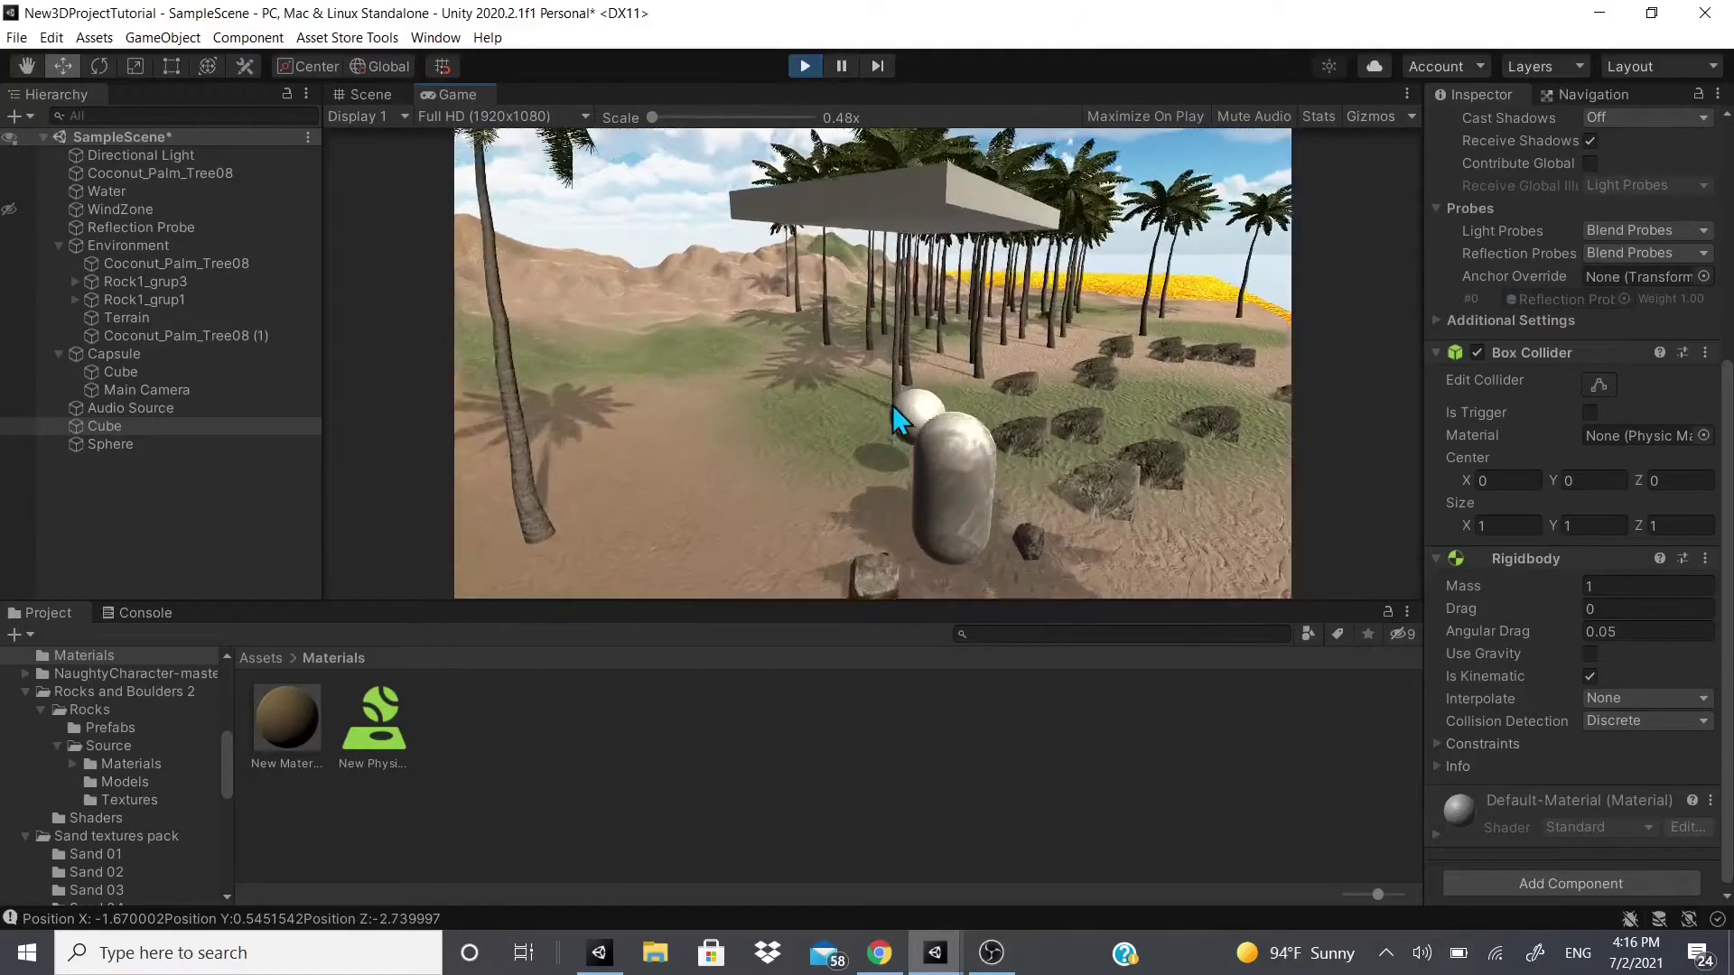
key(w)
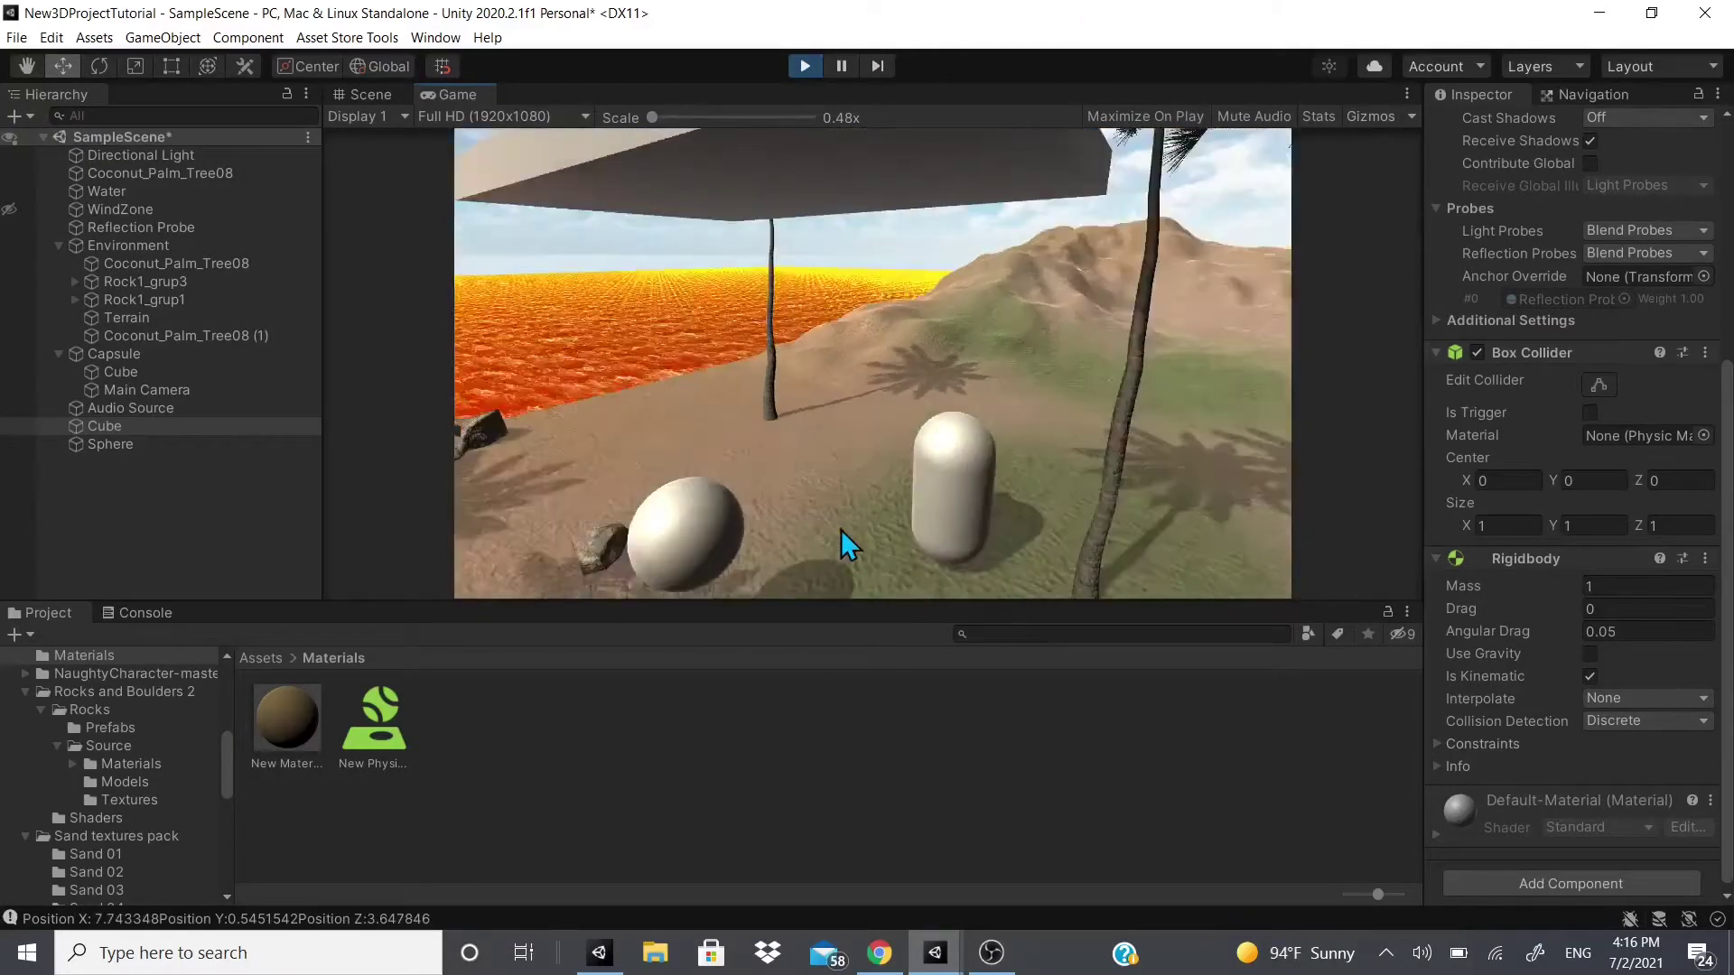
key(a)
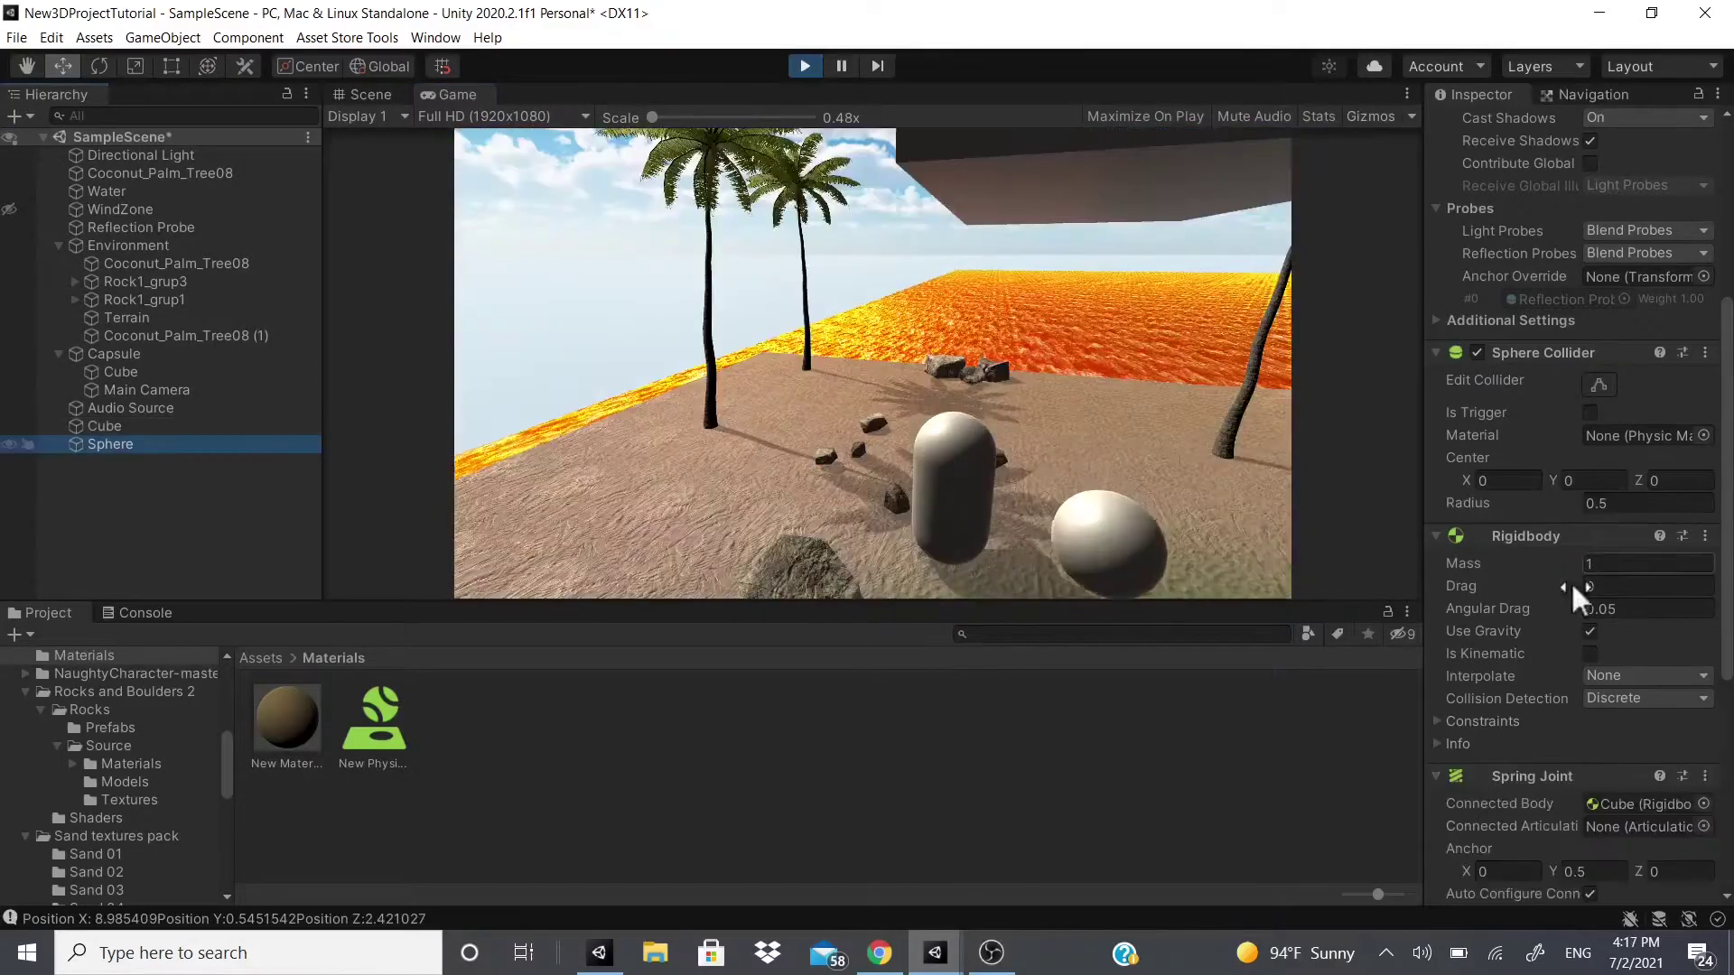
- Try an Anchor Y of 0.37 on the Sphere's Spring Joint while the scene runs, and stop play mode
scroll(1570, 582, down, 5)
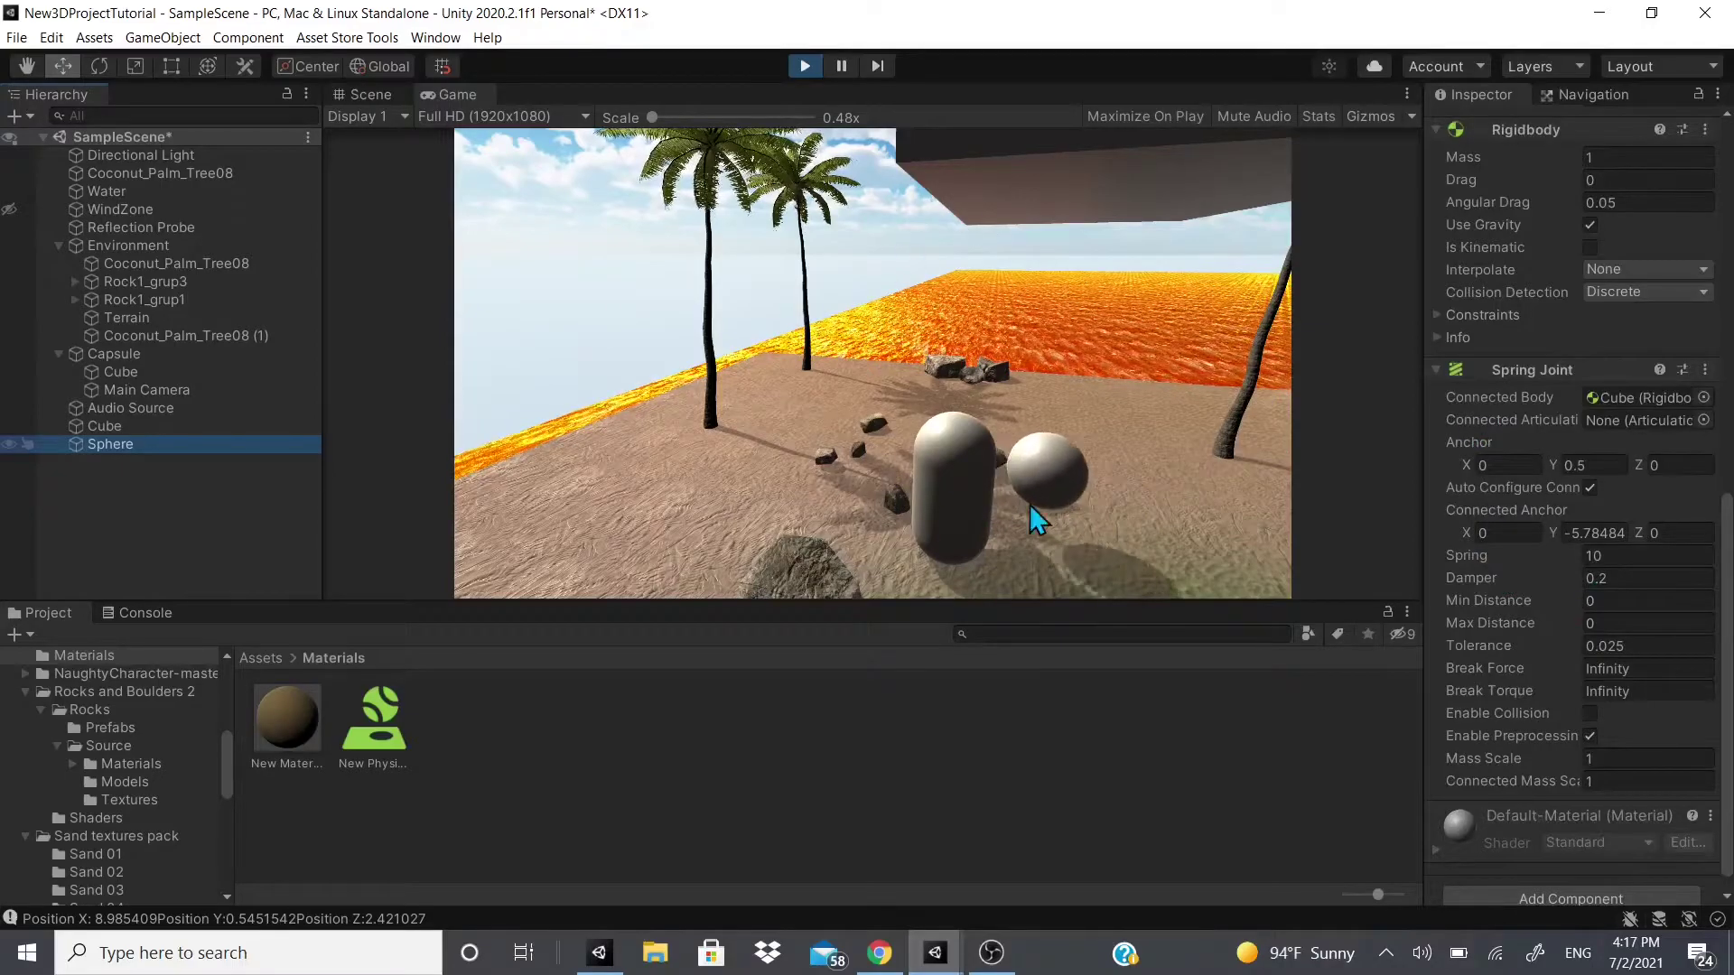
mouse_move(1553, 463)
mouse_down()
mouse_move(1596, 455)
mouse_move(1536, 464)
mouse_up()
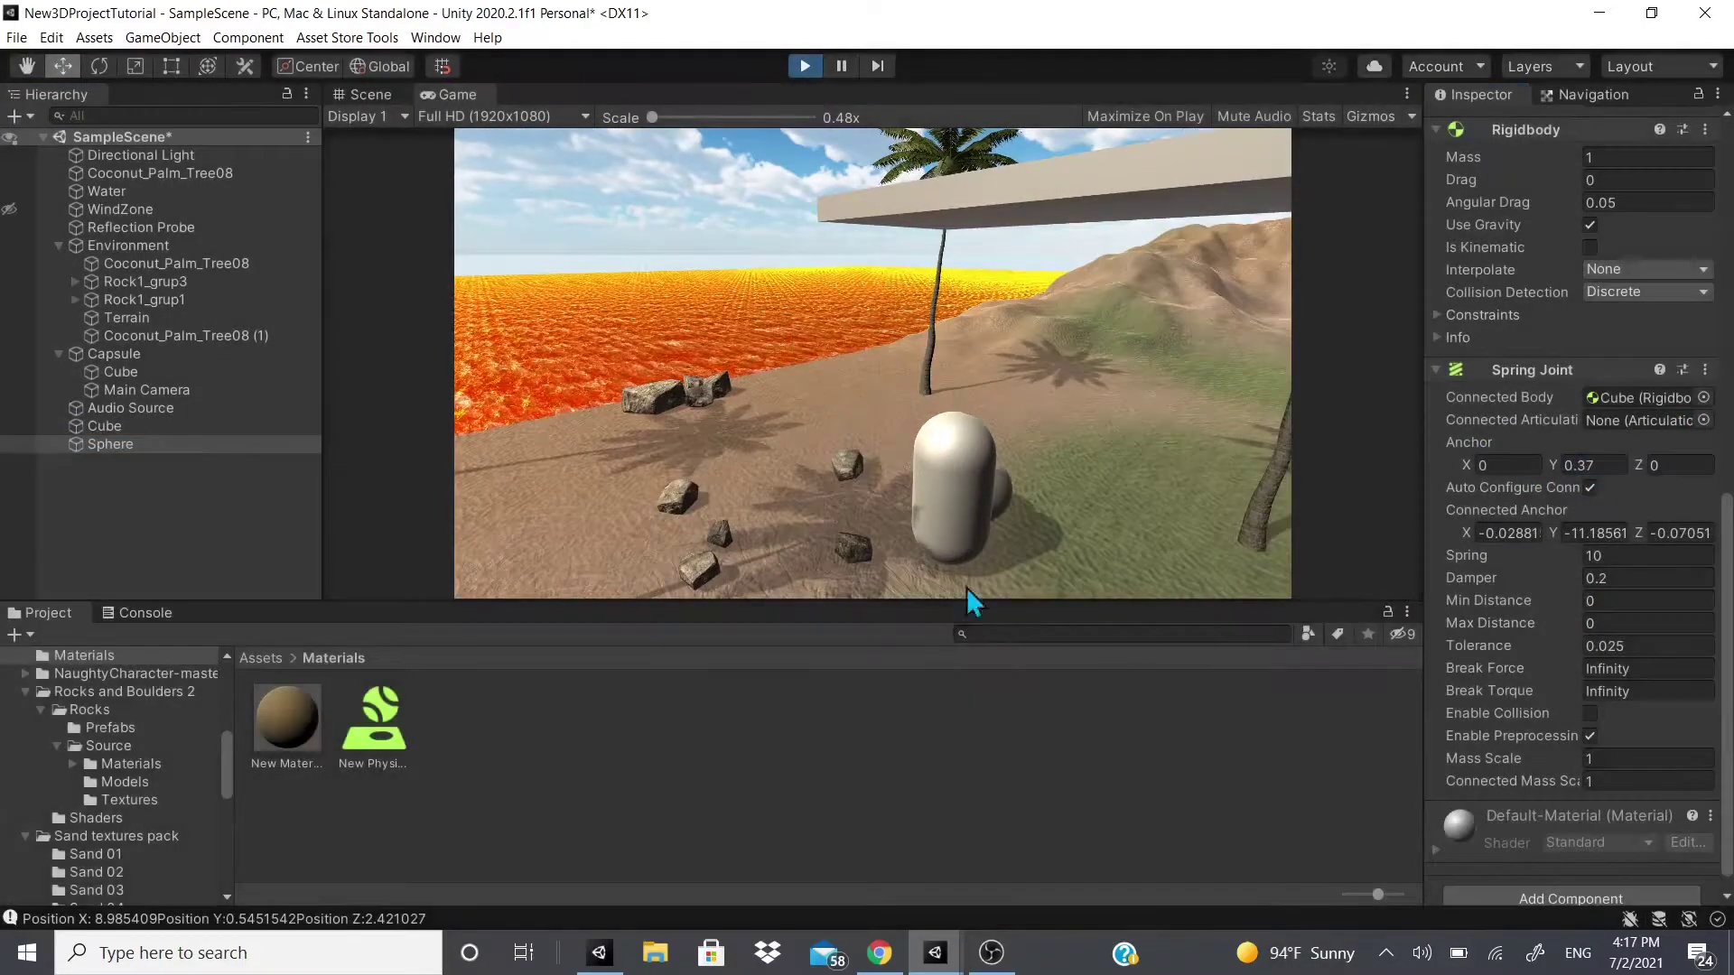
key(ctrl+p)
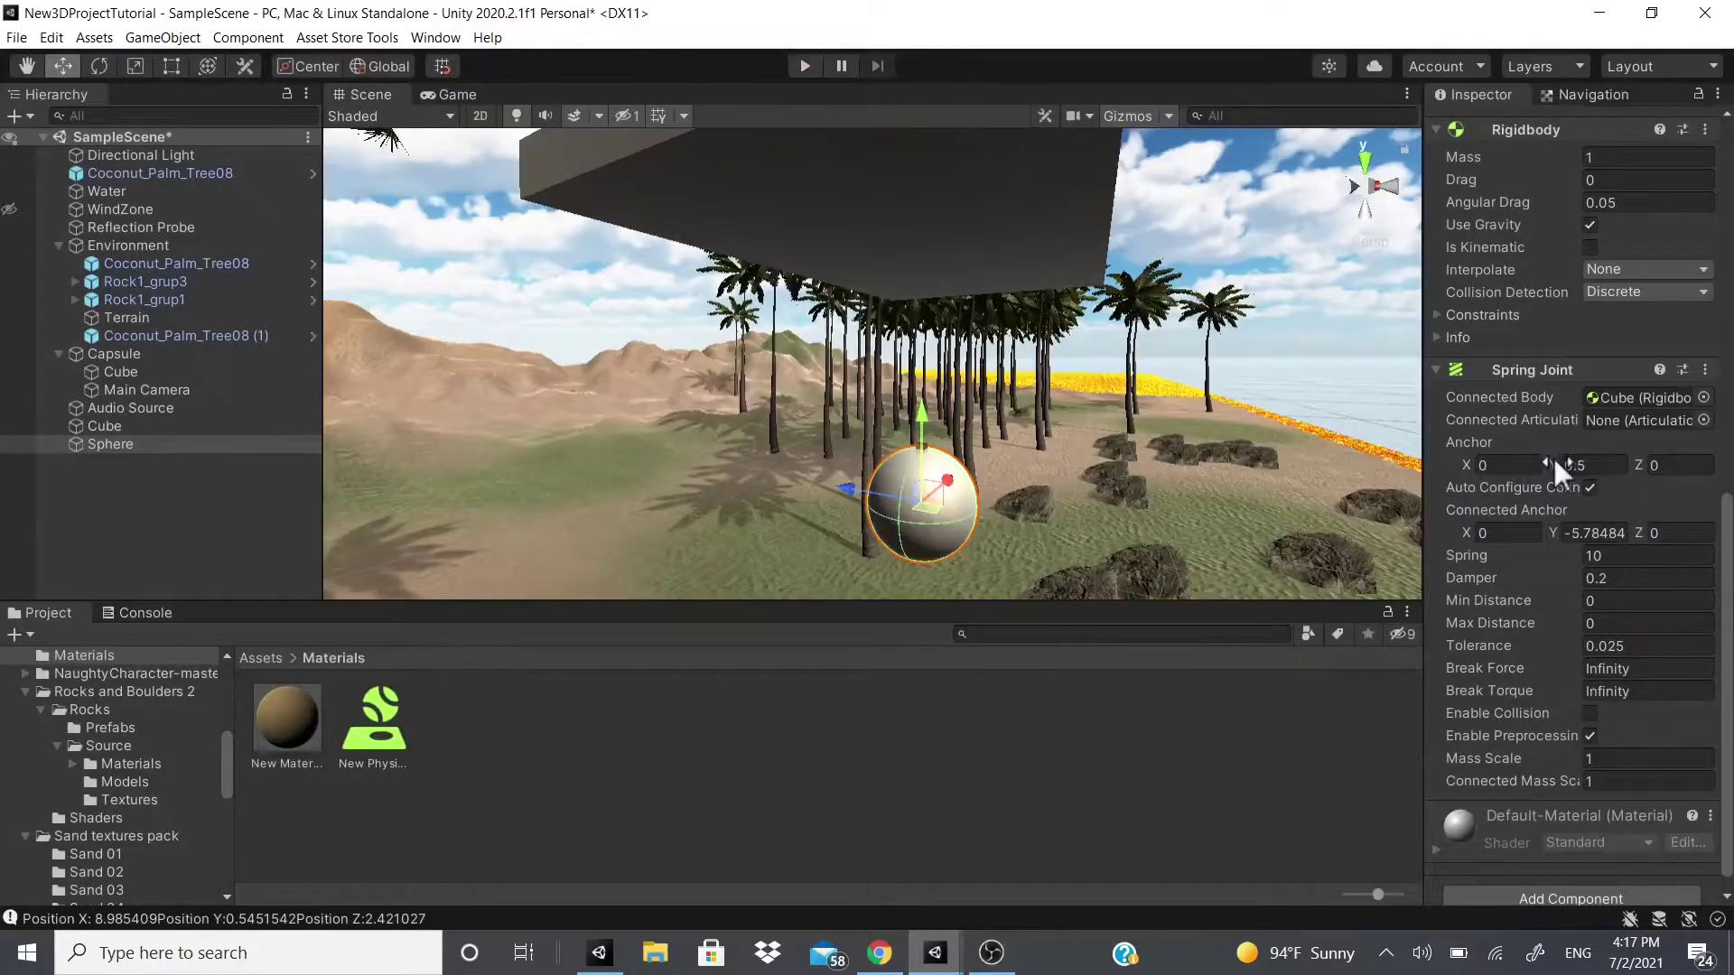
- Set the Anchor Y of the Sphere's Spring Joint to 1.47 and play-test the result
drag(1554, 462, 1582, 442)
click(800, 70)
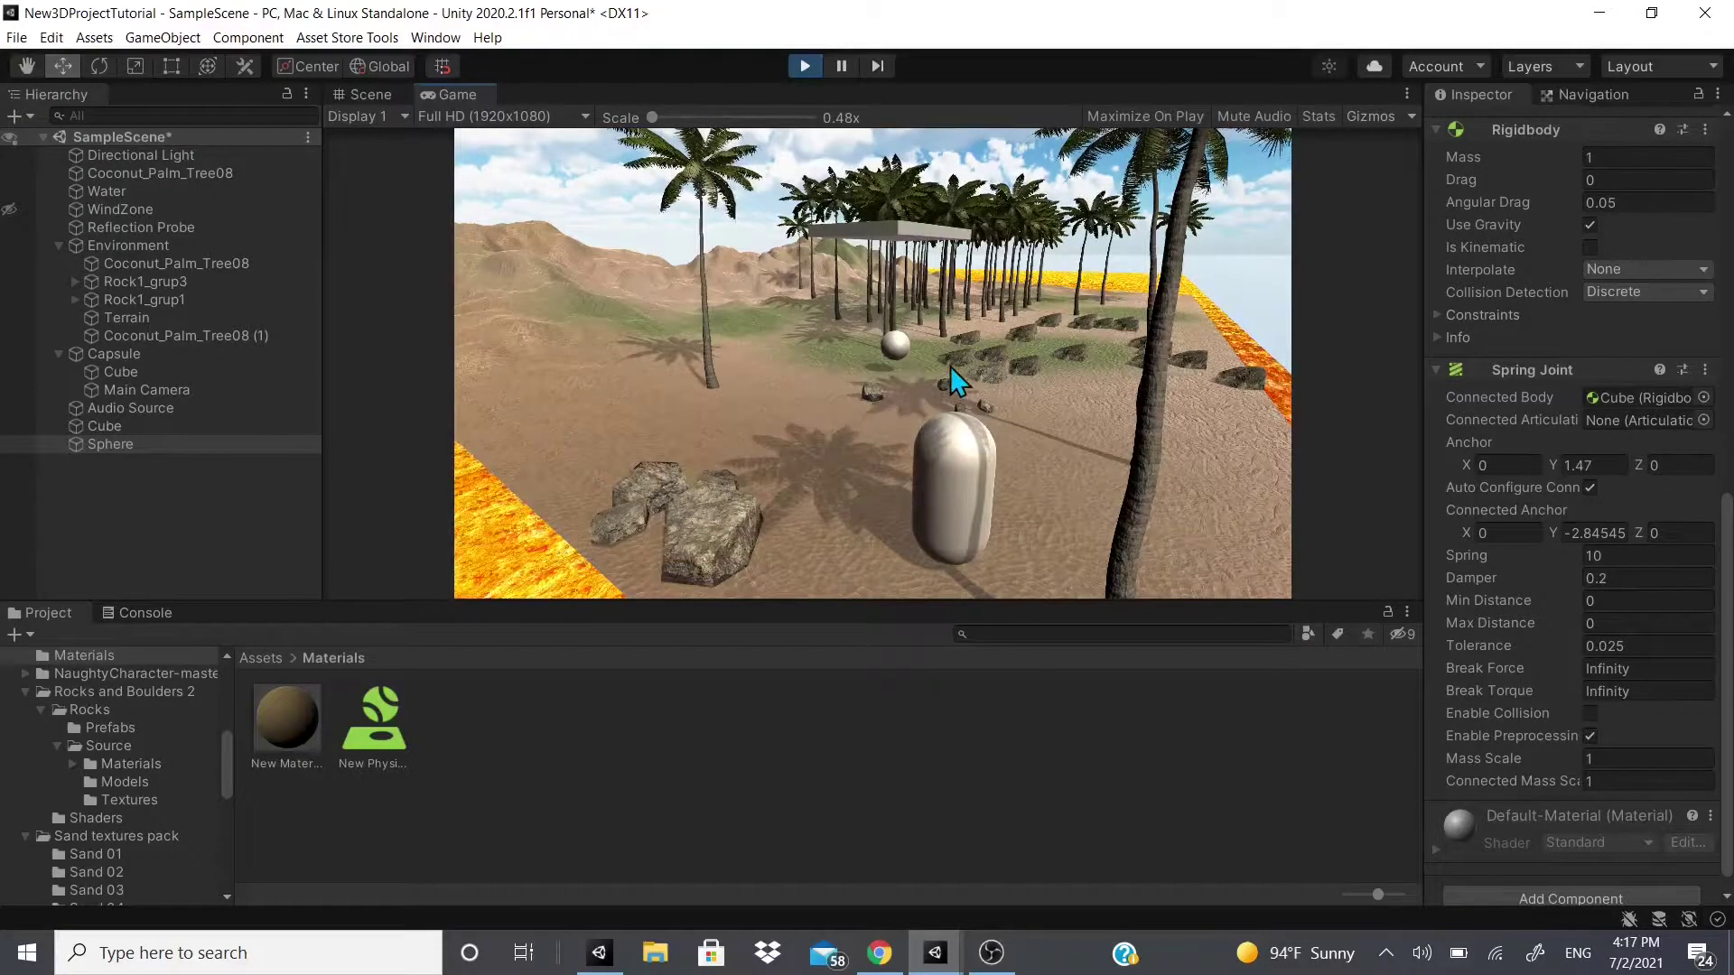
click(1594, 467)
click(805, 66)
- Set the Anchor Y of the Sphere's Spring Joint to 0.1 and run the scene
text(.)
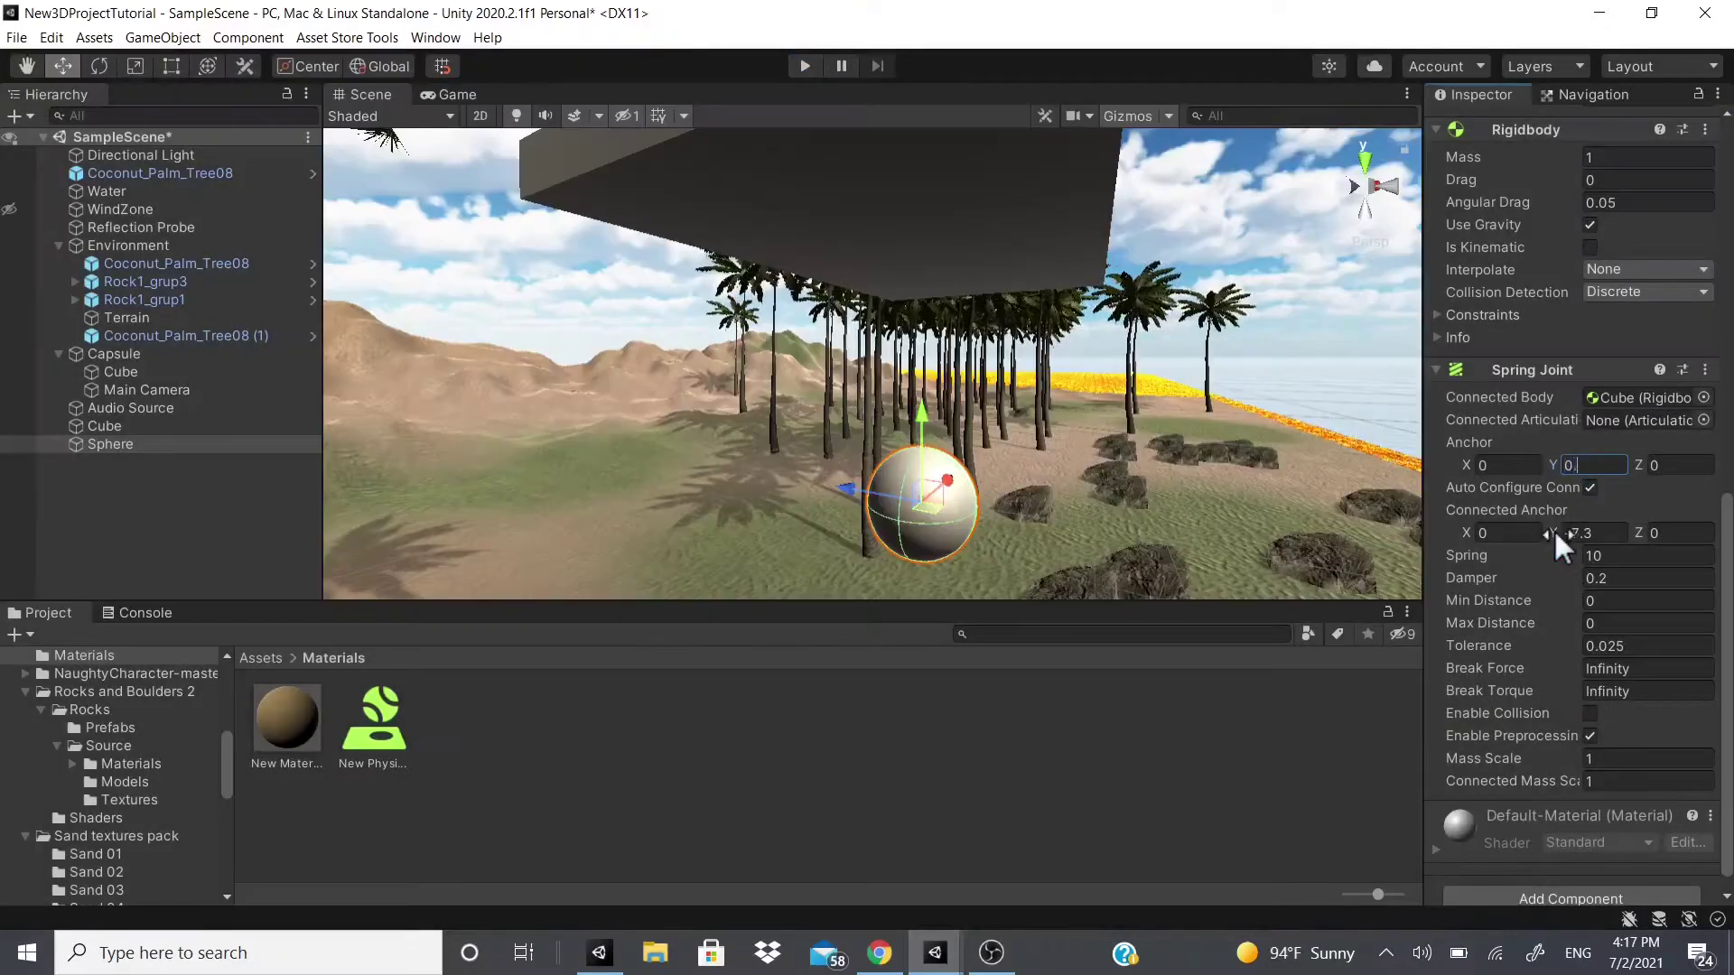
text(1)
click(802, 67)
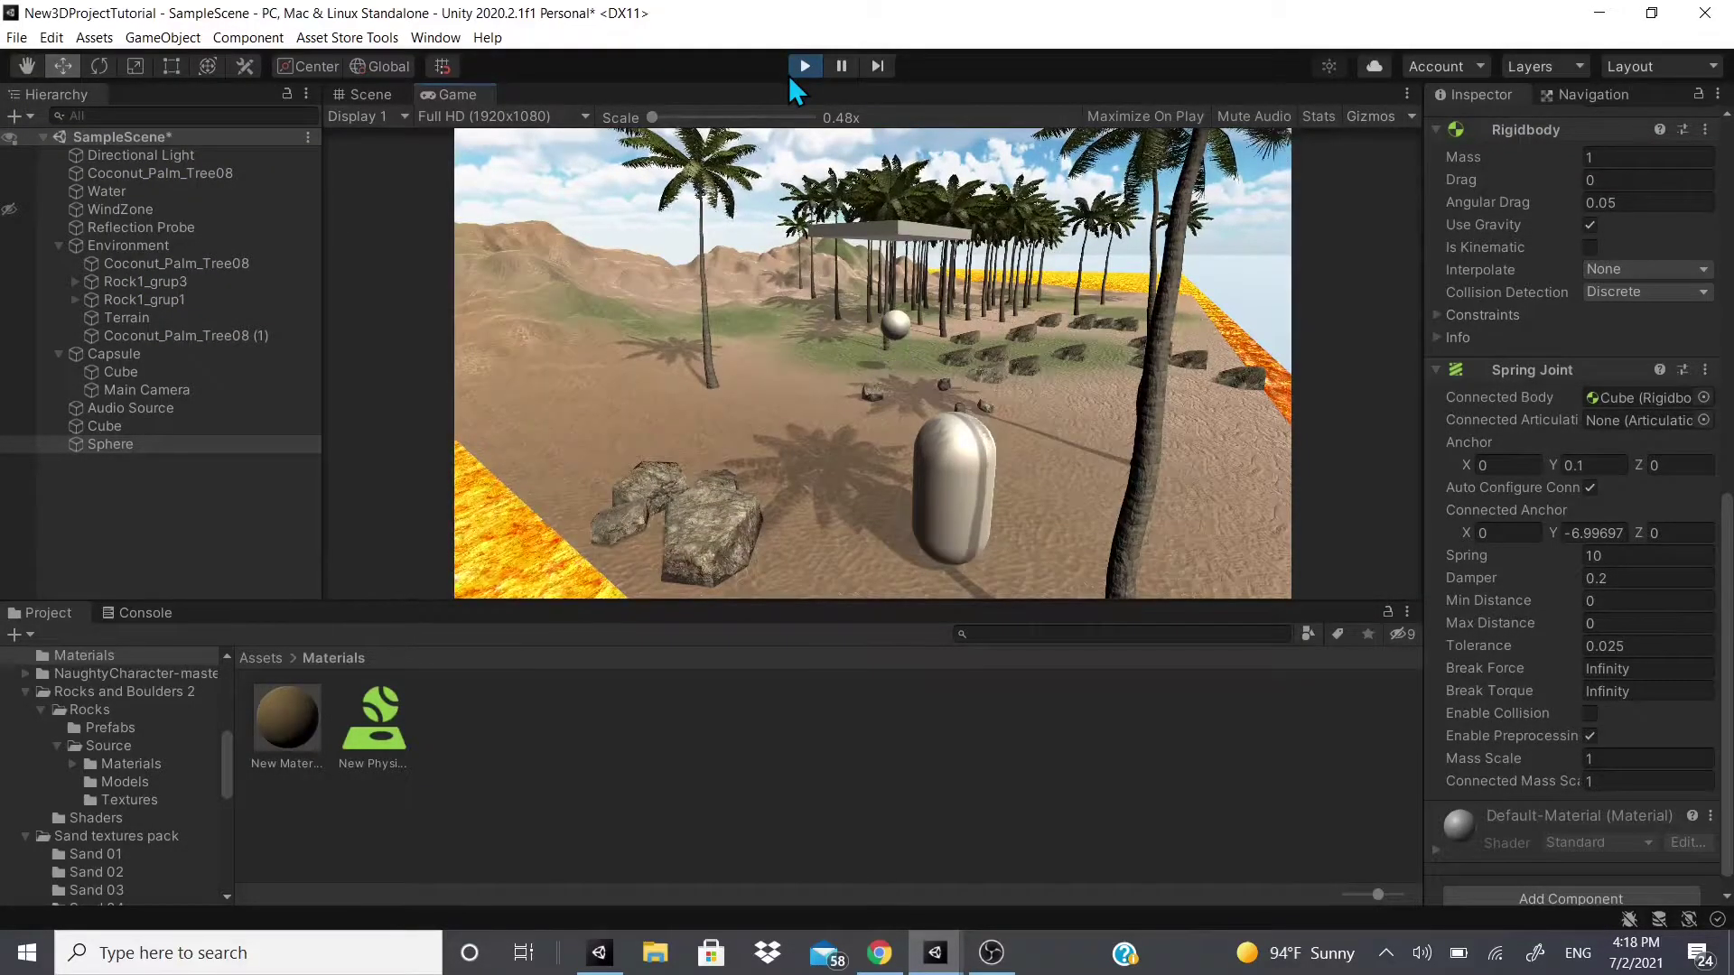
- Turn off Auto Configure Connected Anchor on the Sphere's Spring Joint and set the Connected Anchor Y to -2.89
click(1591, 489)
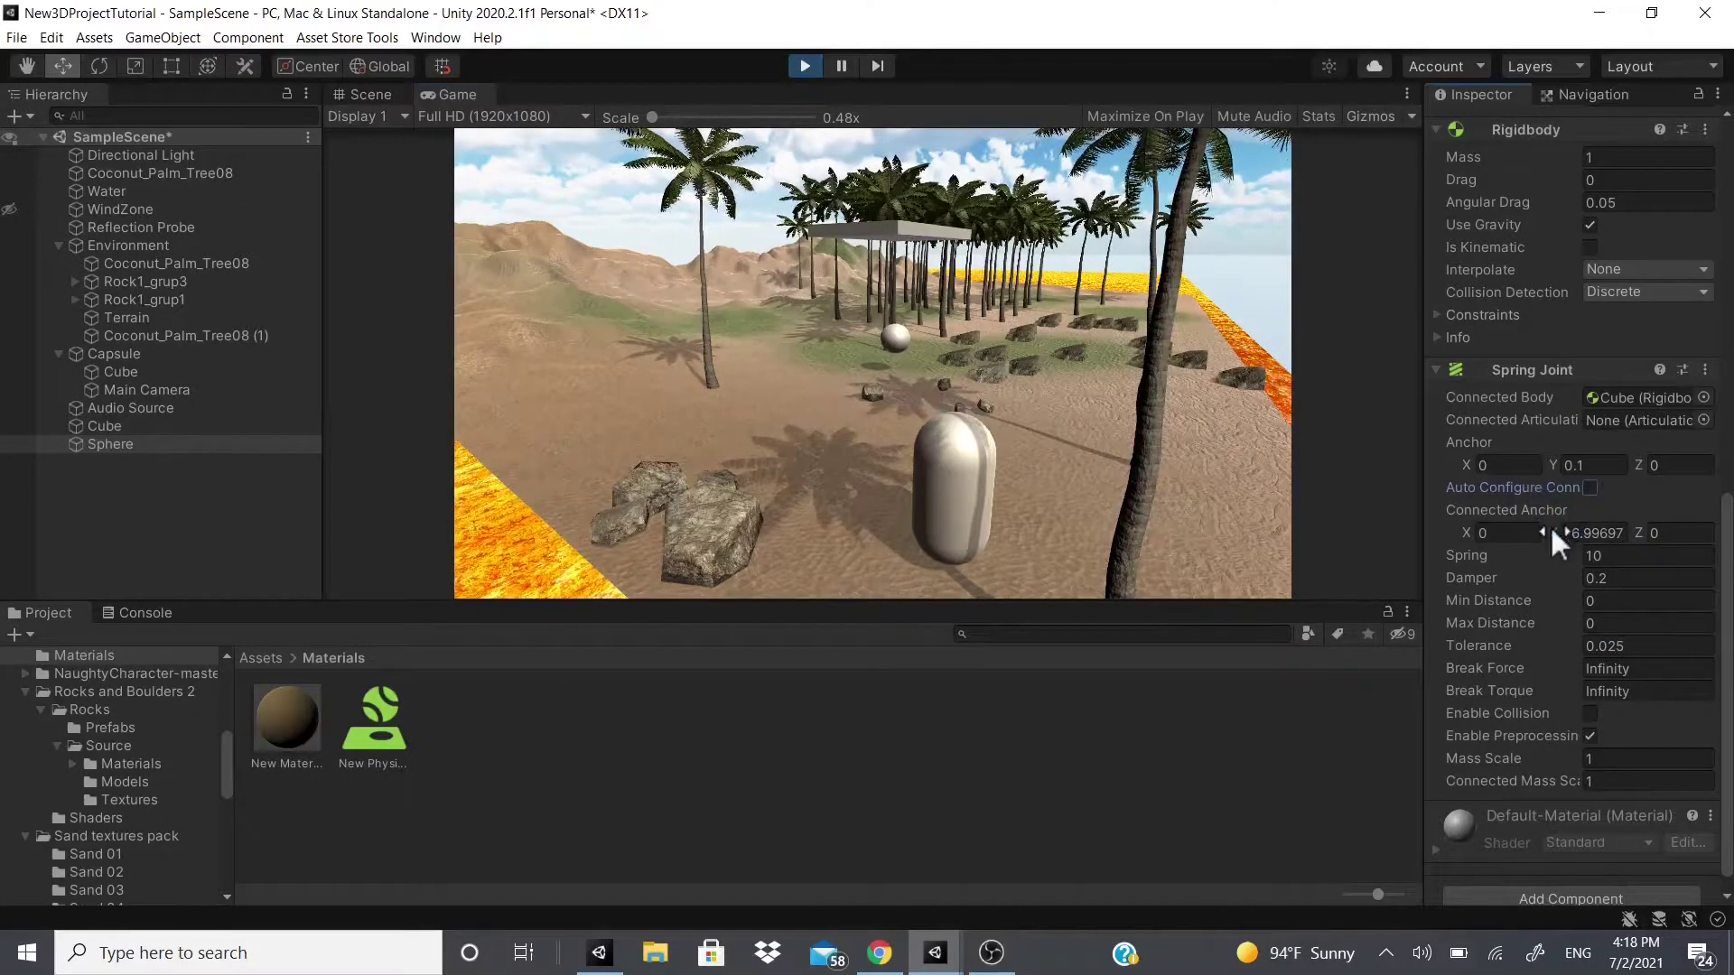
drag(1553, 524, 1726, 542)
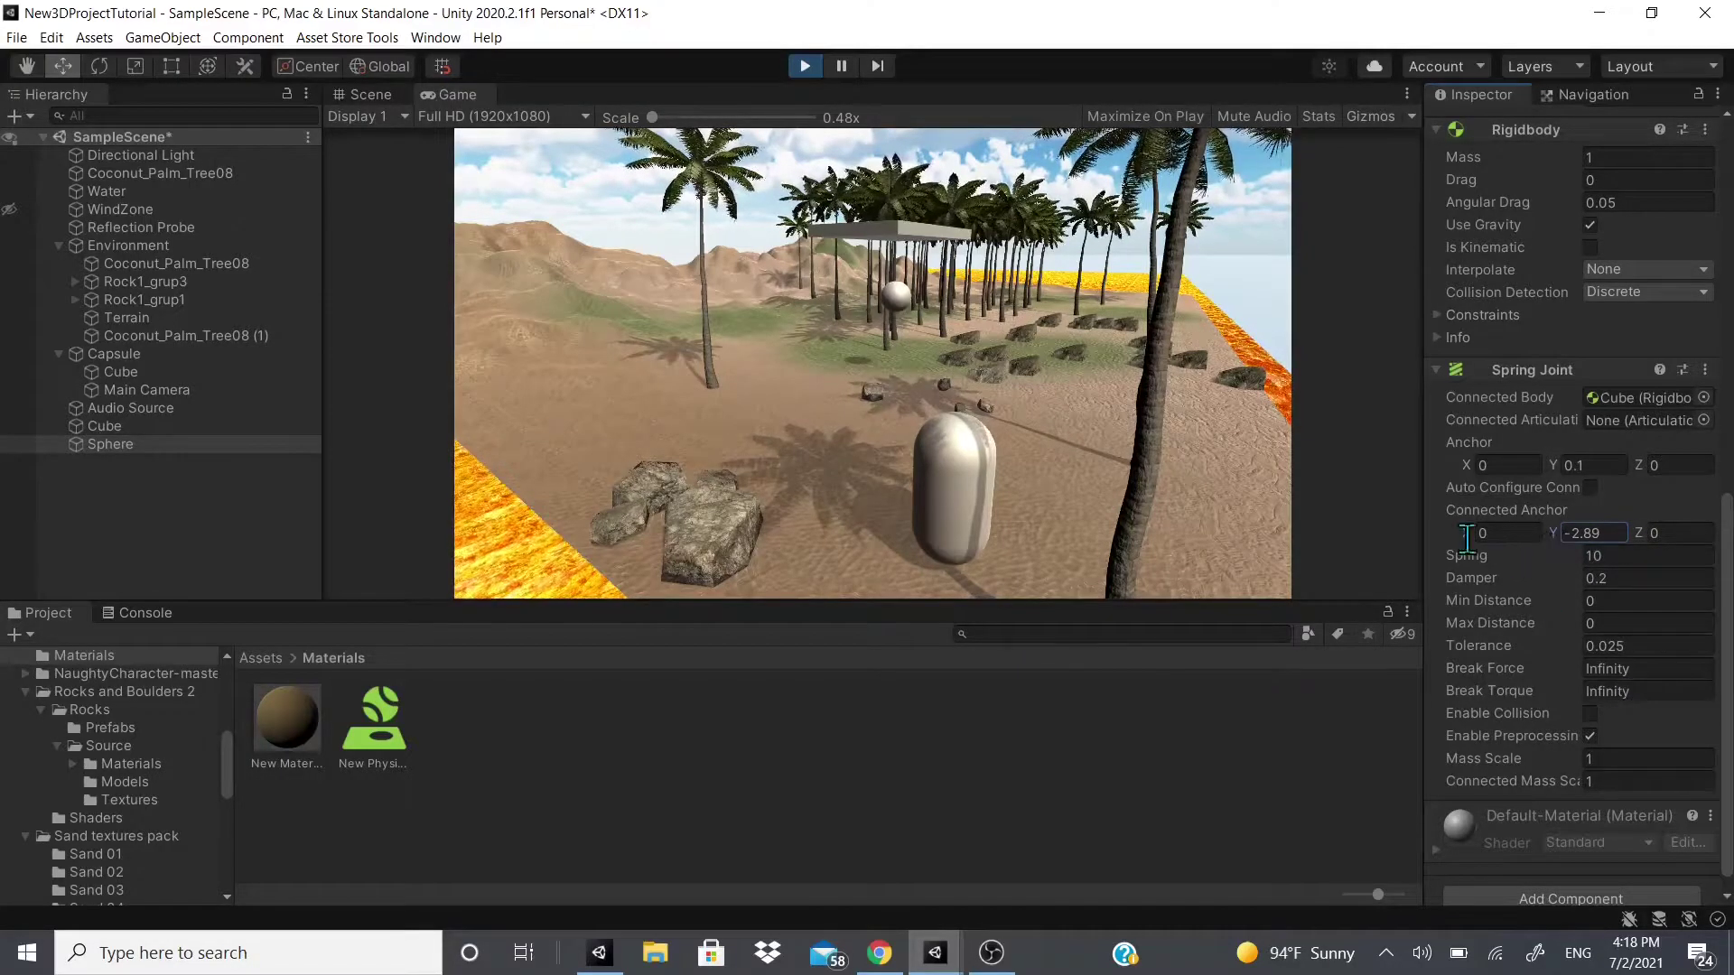
- Try Spring values of 26.56, 12.54, 7.3 and 4 on the Sphere's joint while the scene plays
drag(1469, 556, 18, 555)
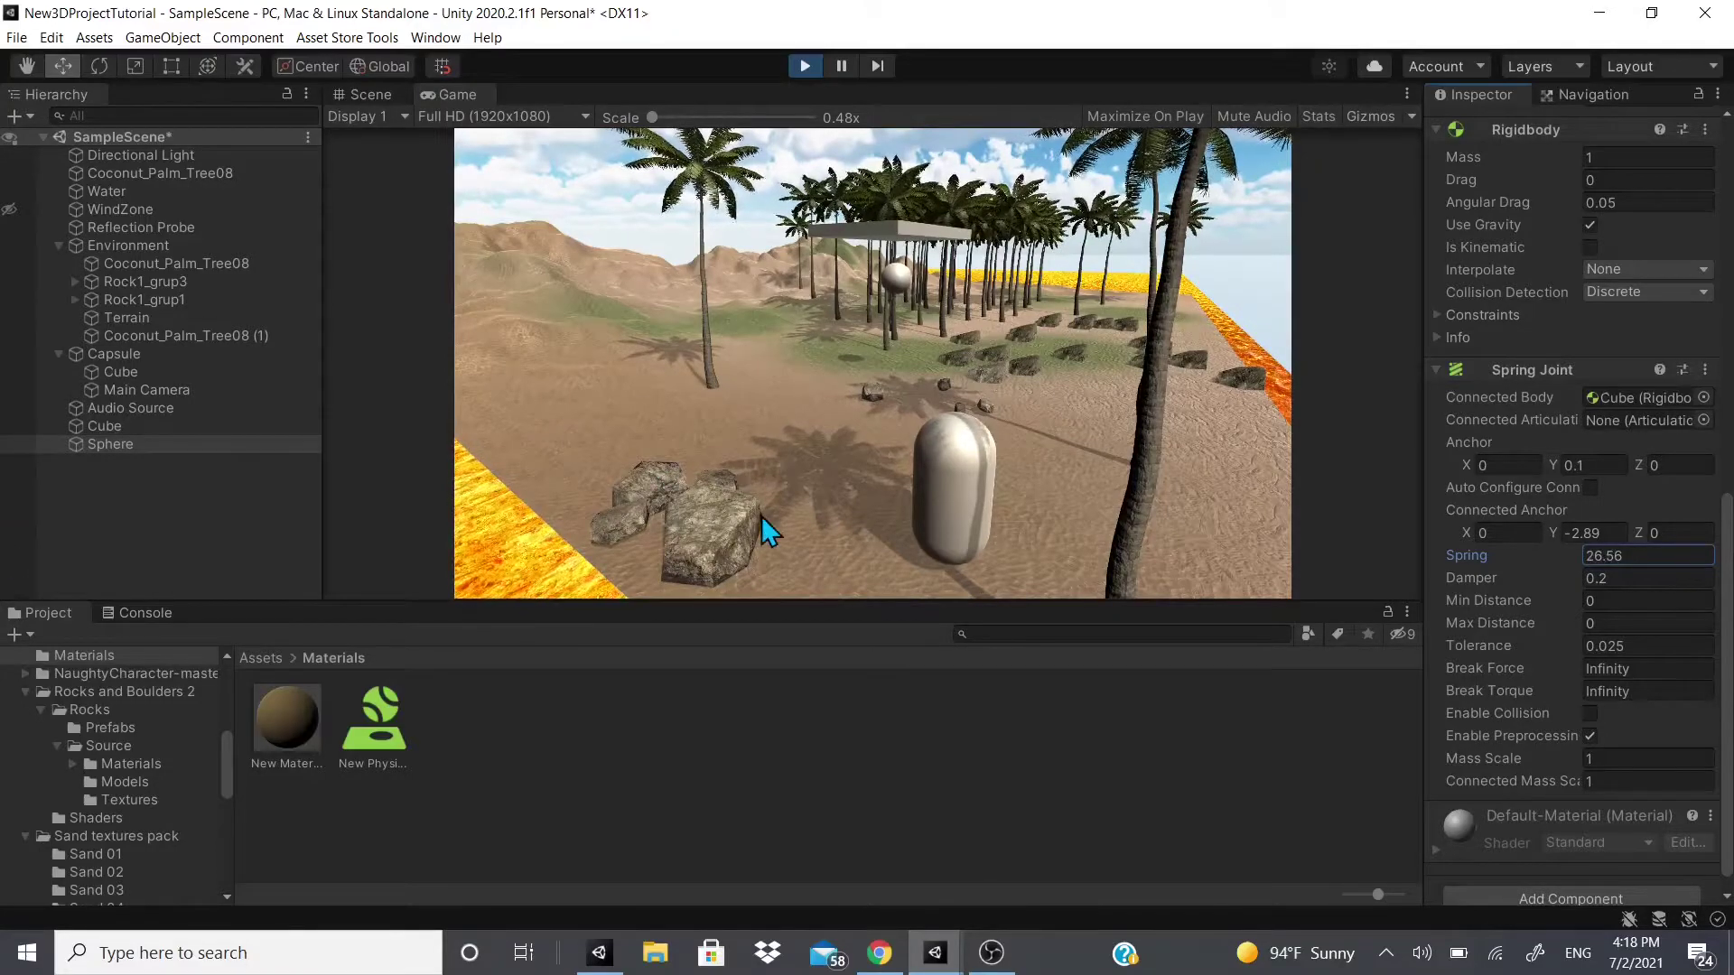
drag(1481, 555, 1273, 567)
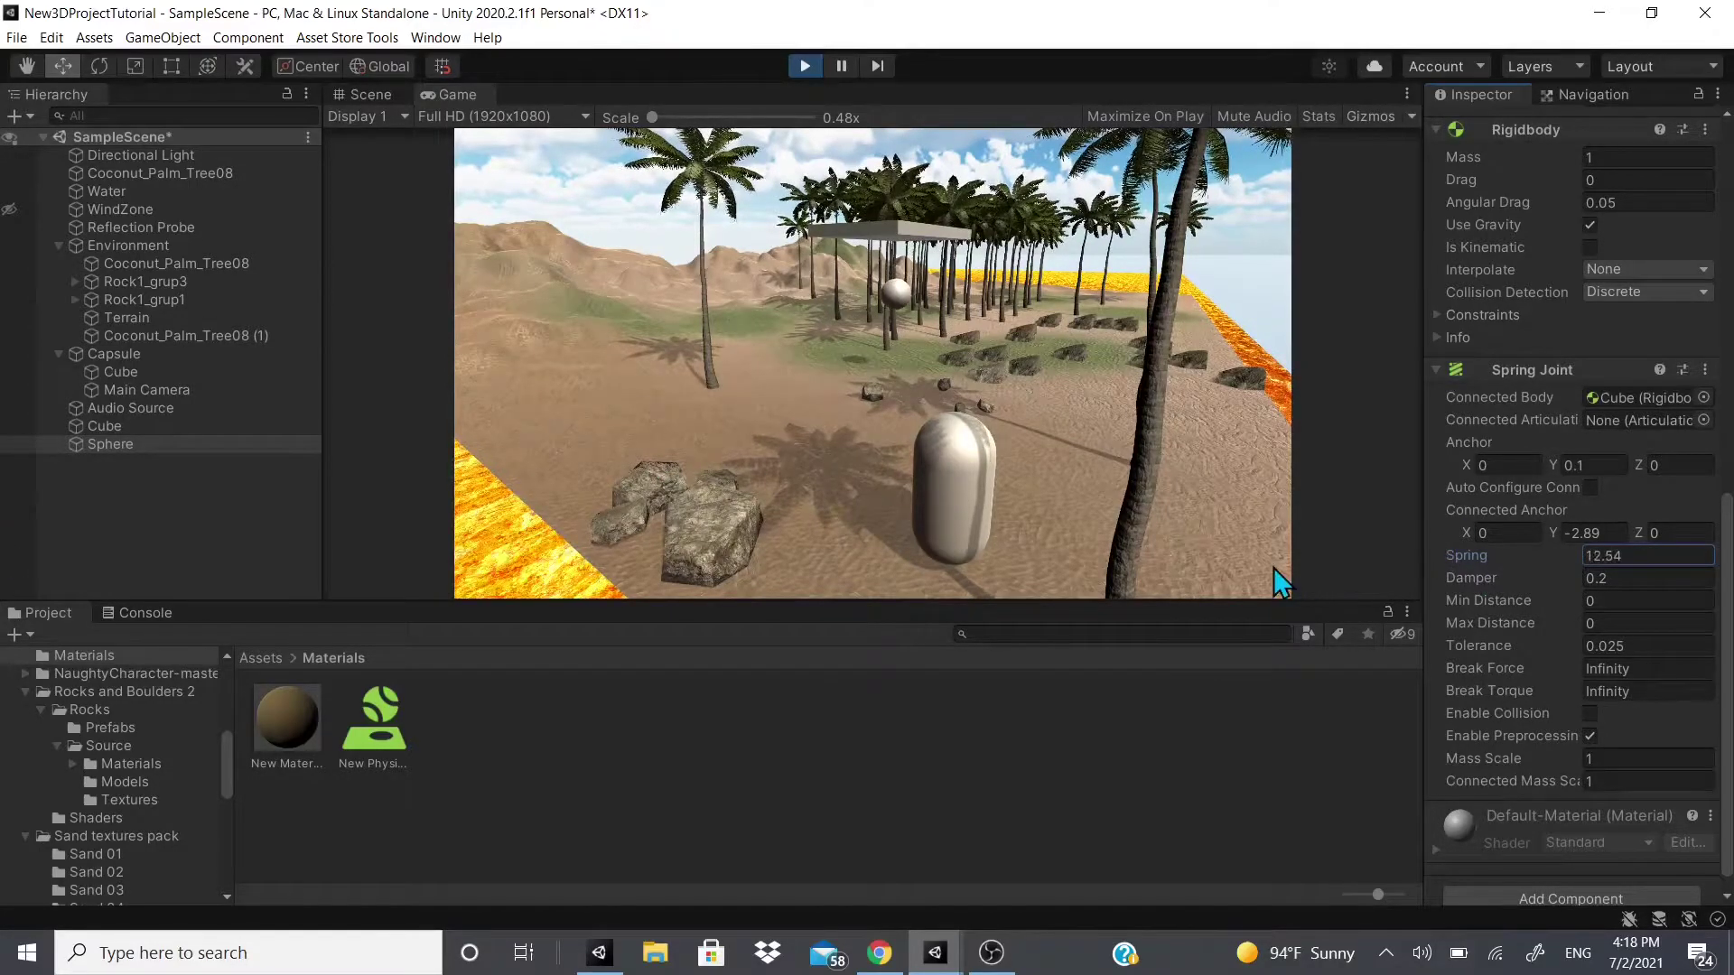
drag(1482, 553, 1454, 554)
click(1630, 555)
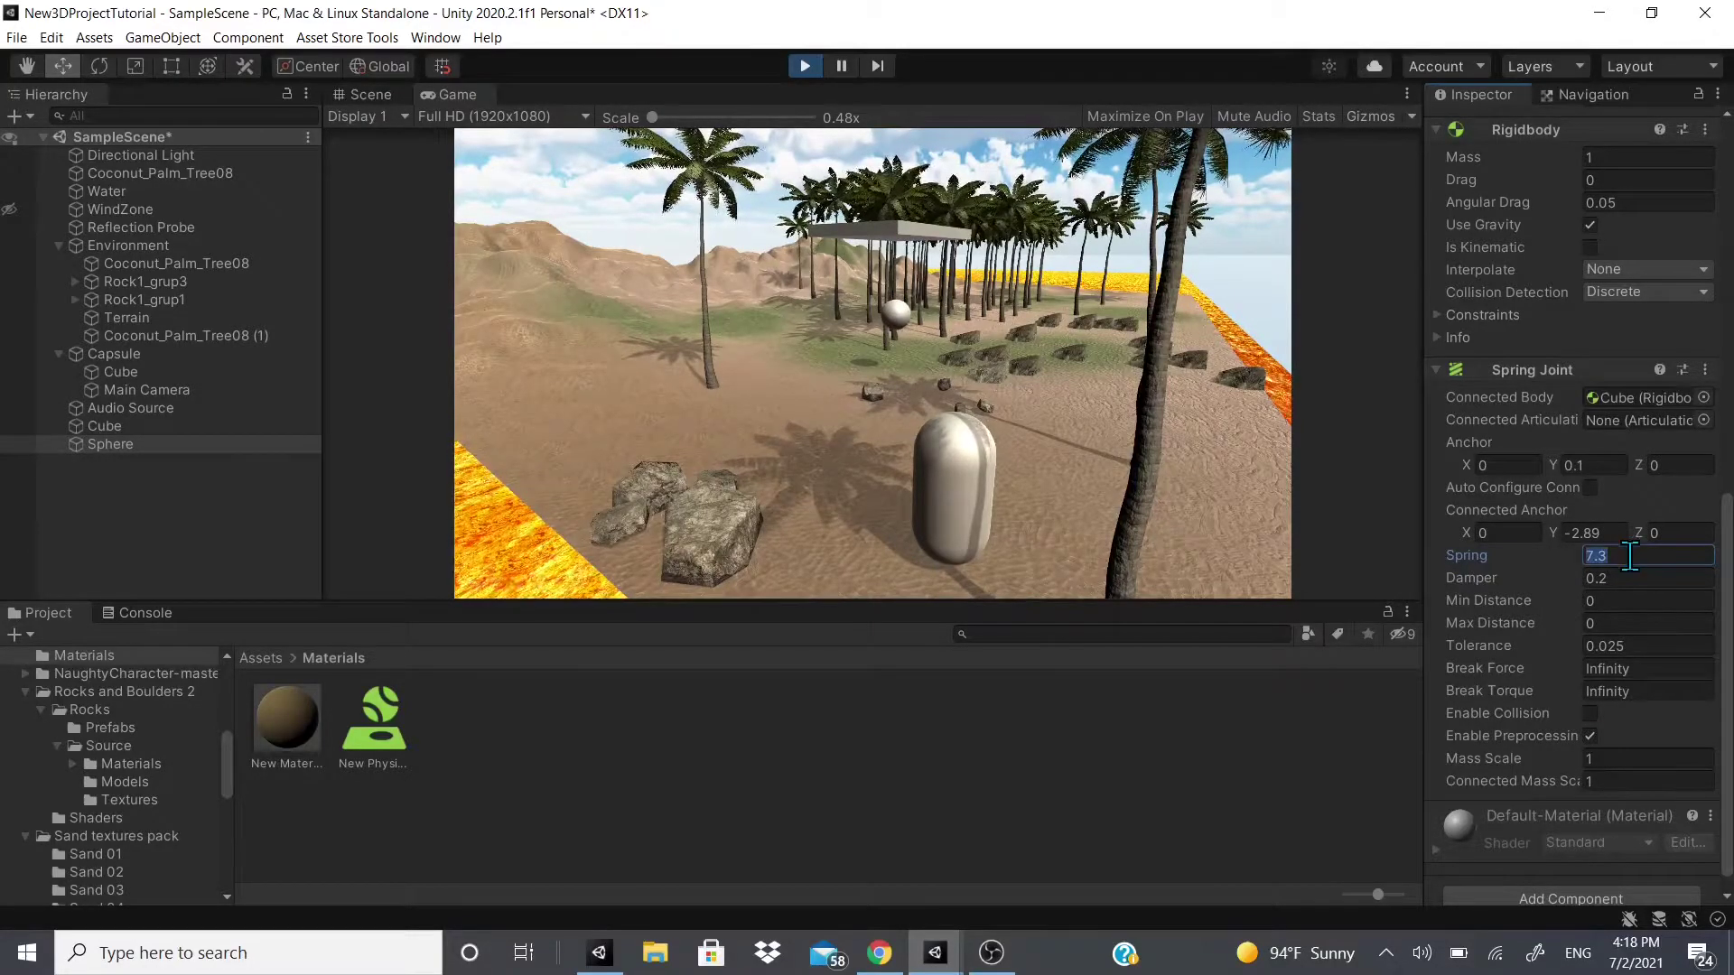
text(4)
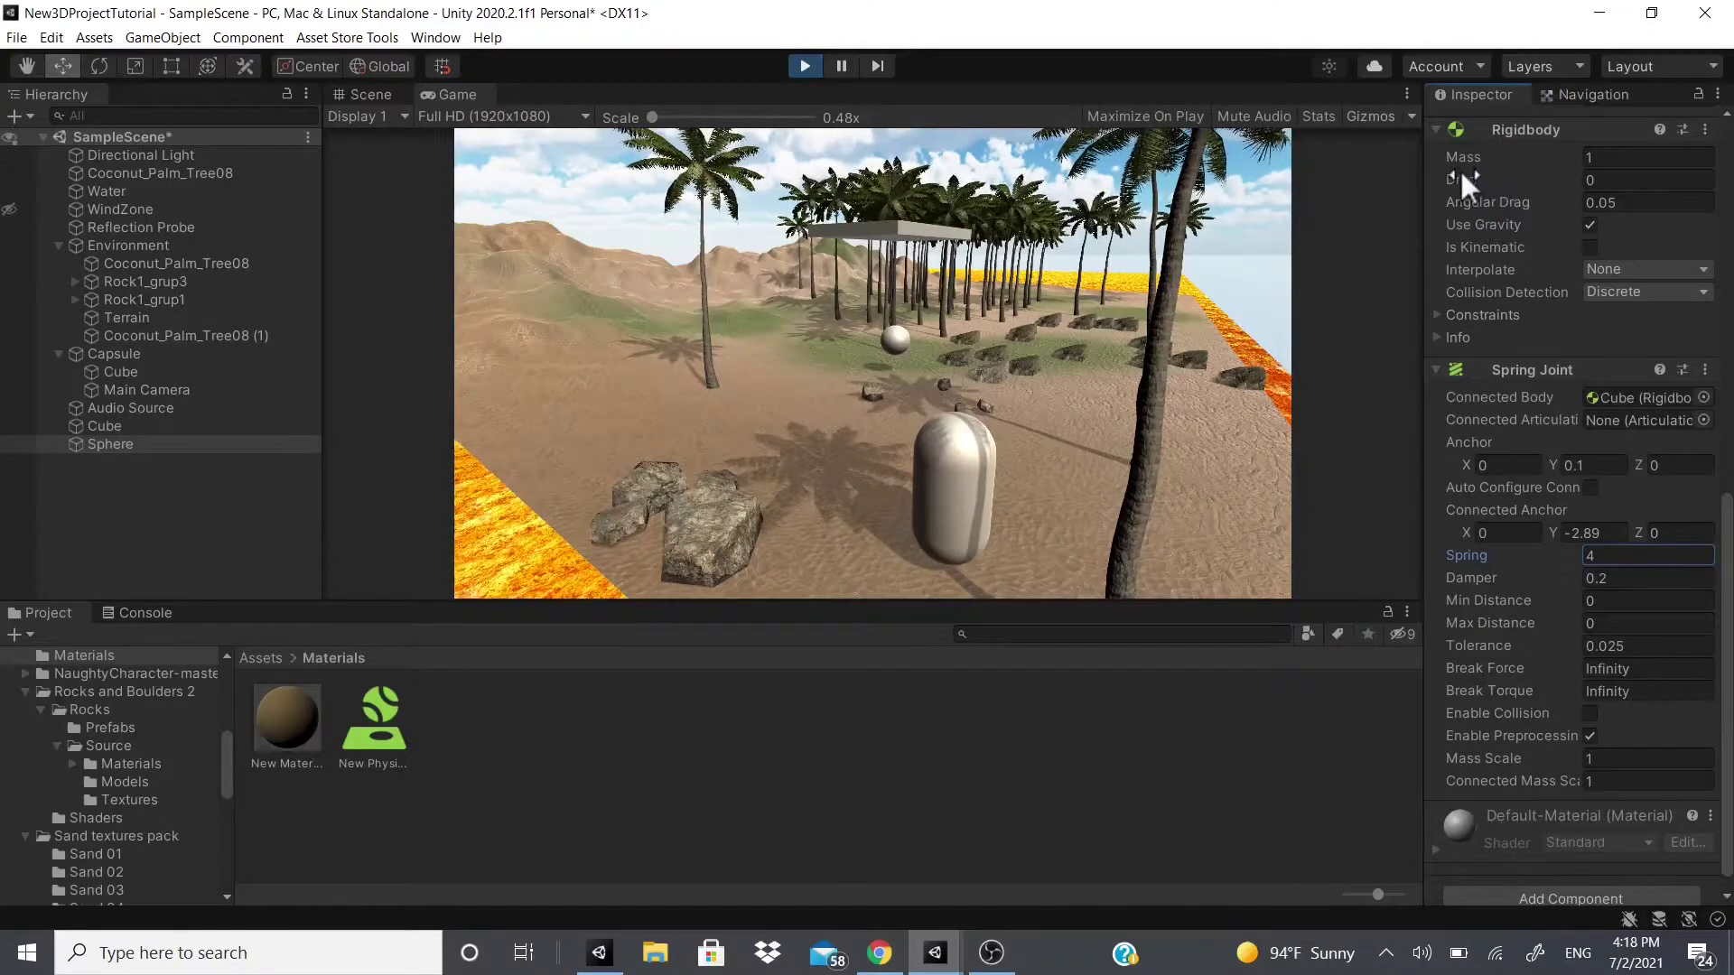
- Set the Sphere's Spring Joint to Damper 6.29, Spring 7 and Max Distance 2.19, and end play mode
drag(1466, 579, 1536, 555)
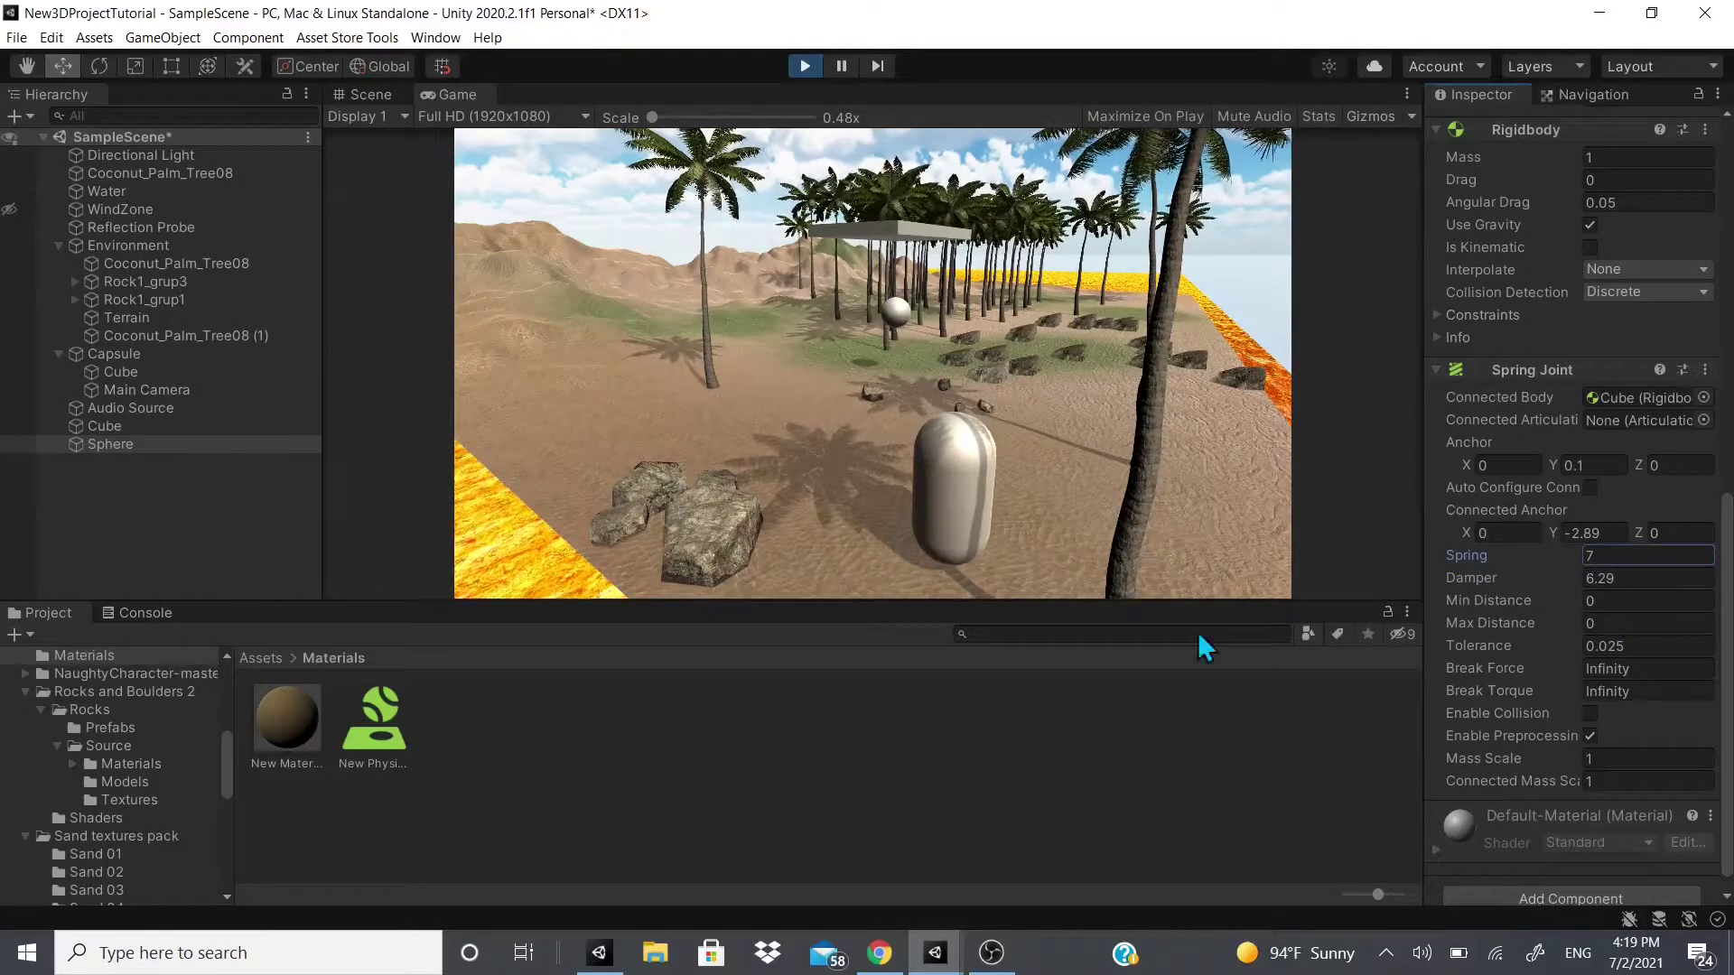
click(1483, 598)
click(1502, 625)
mouse_move(1502, 625)
mouse_down()
mouse_move(1582, 587)
mouse_move(1537, 623)
mouse_up()
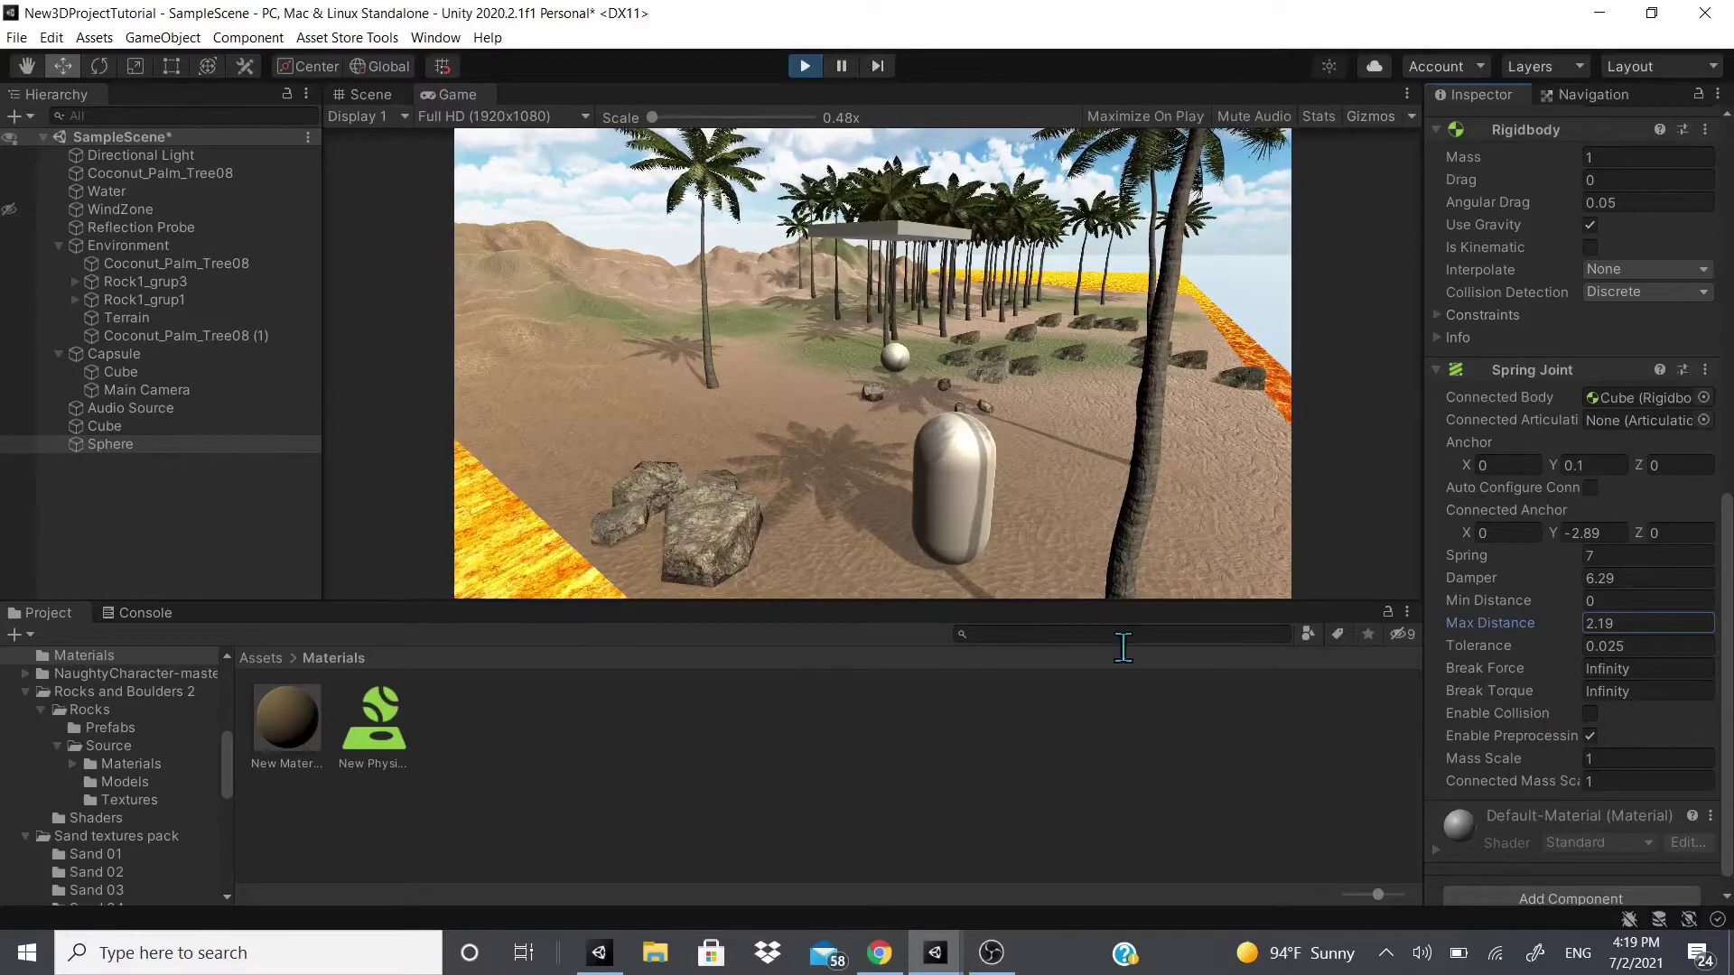
click(1490, 646)
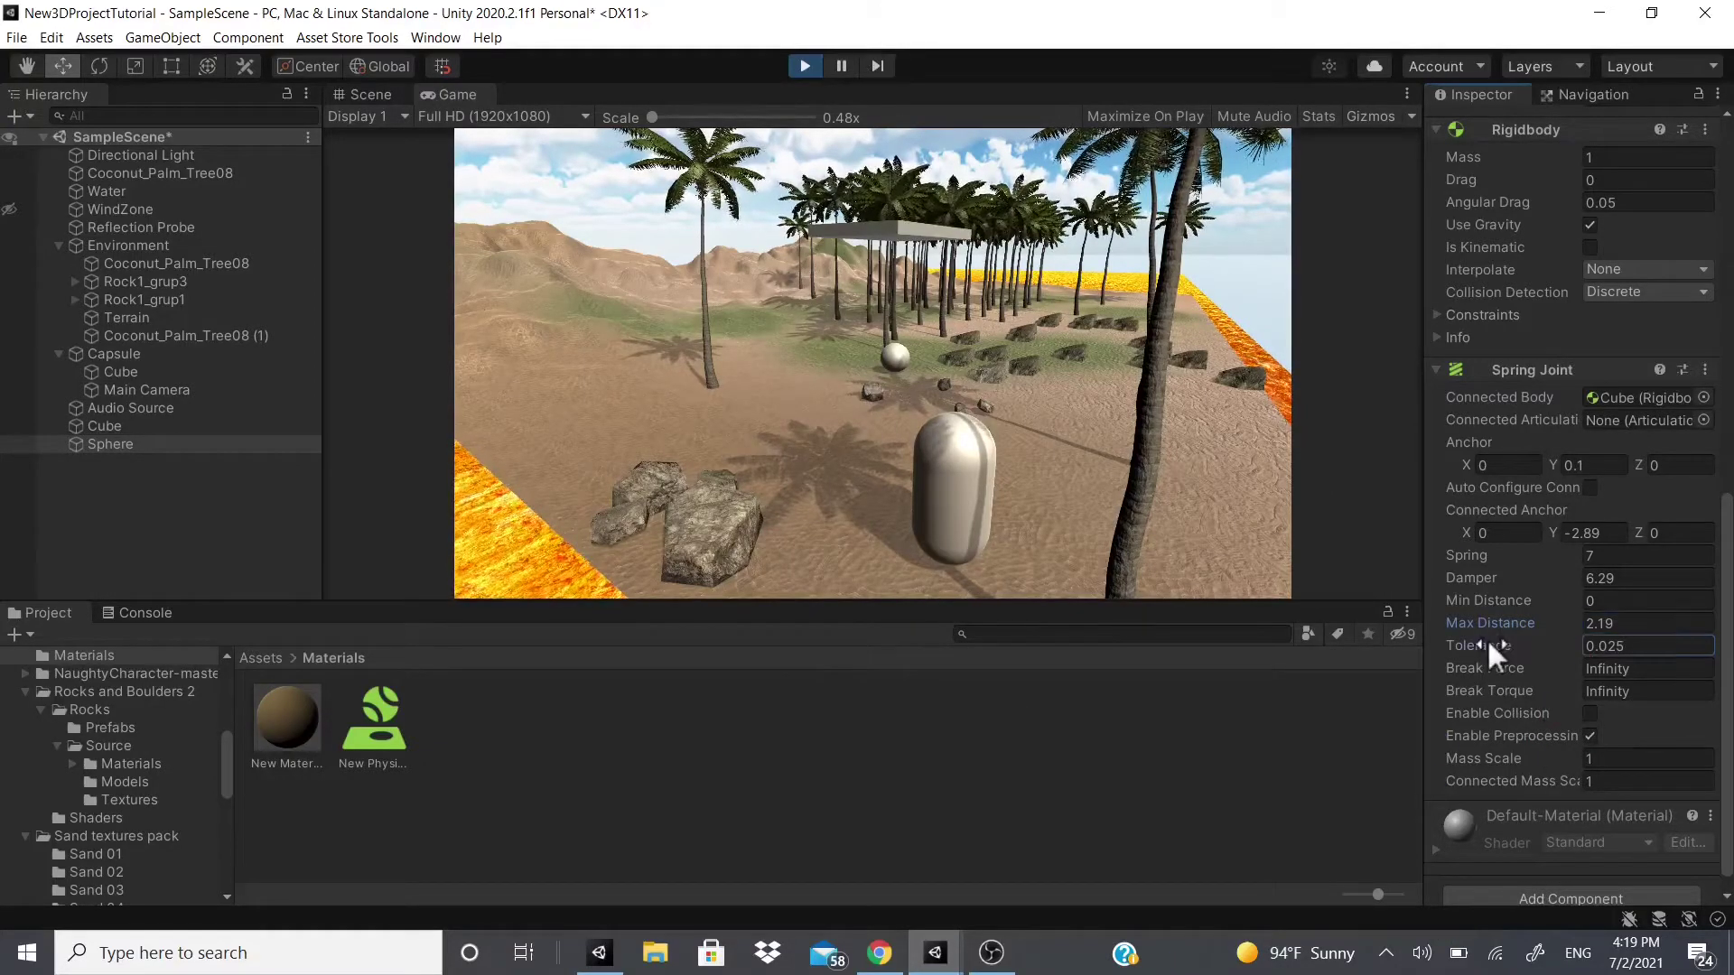
click(804, 66)
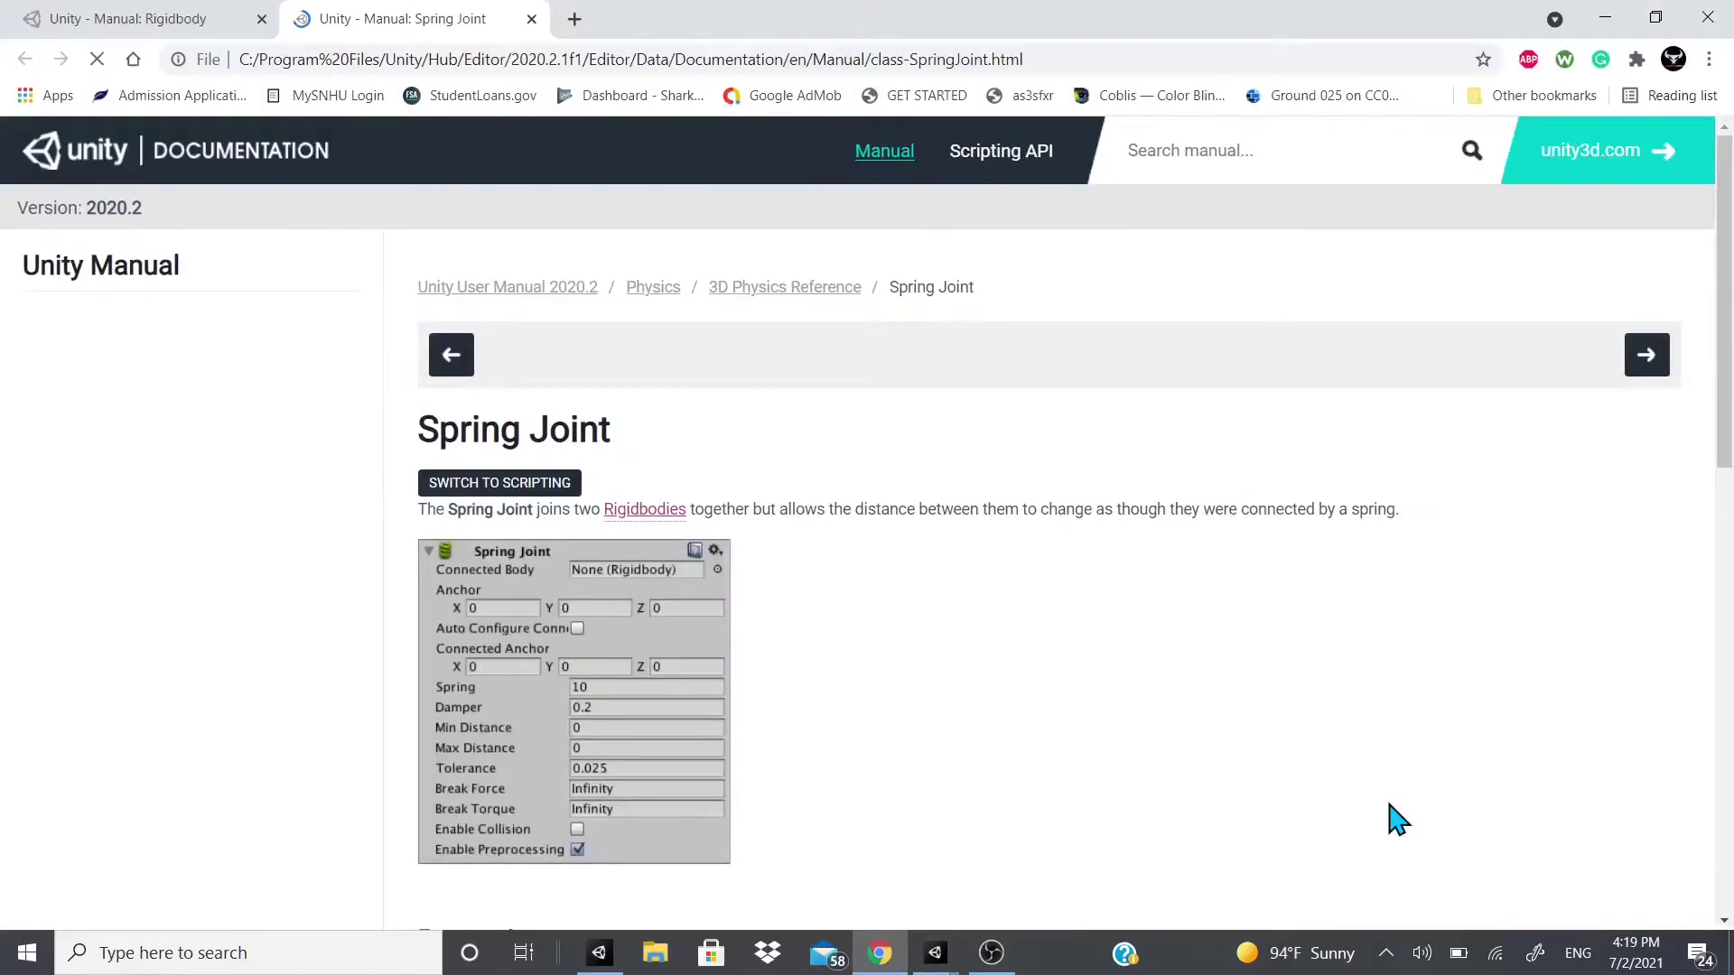
- Read the Tolerance property description in the Spring Joint manual page and close the browser to return to Unity
scroll(716, 620, down, 10)
drag(715, 585, 1314, 596)
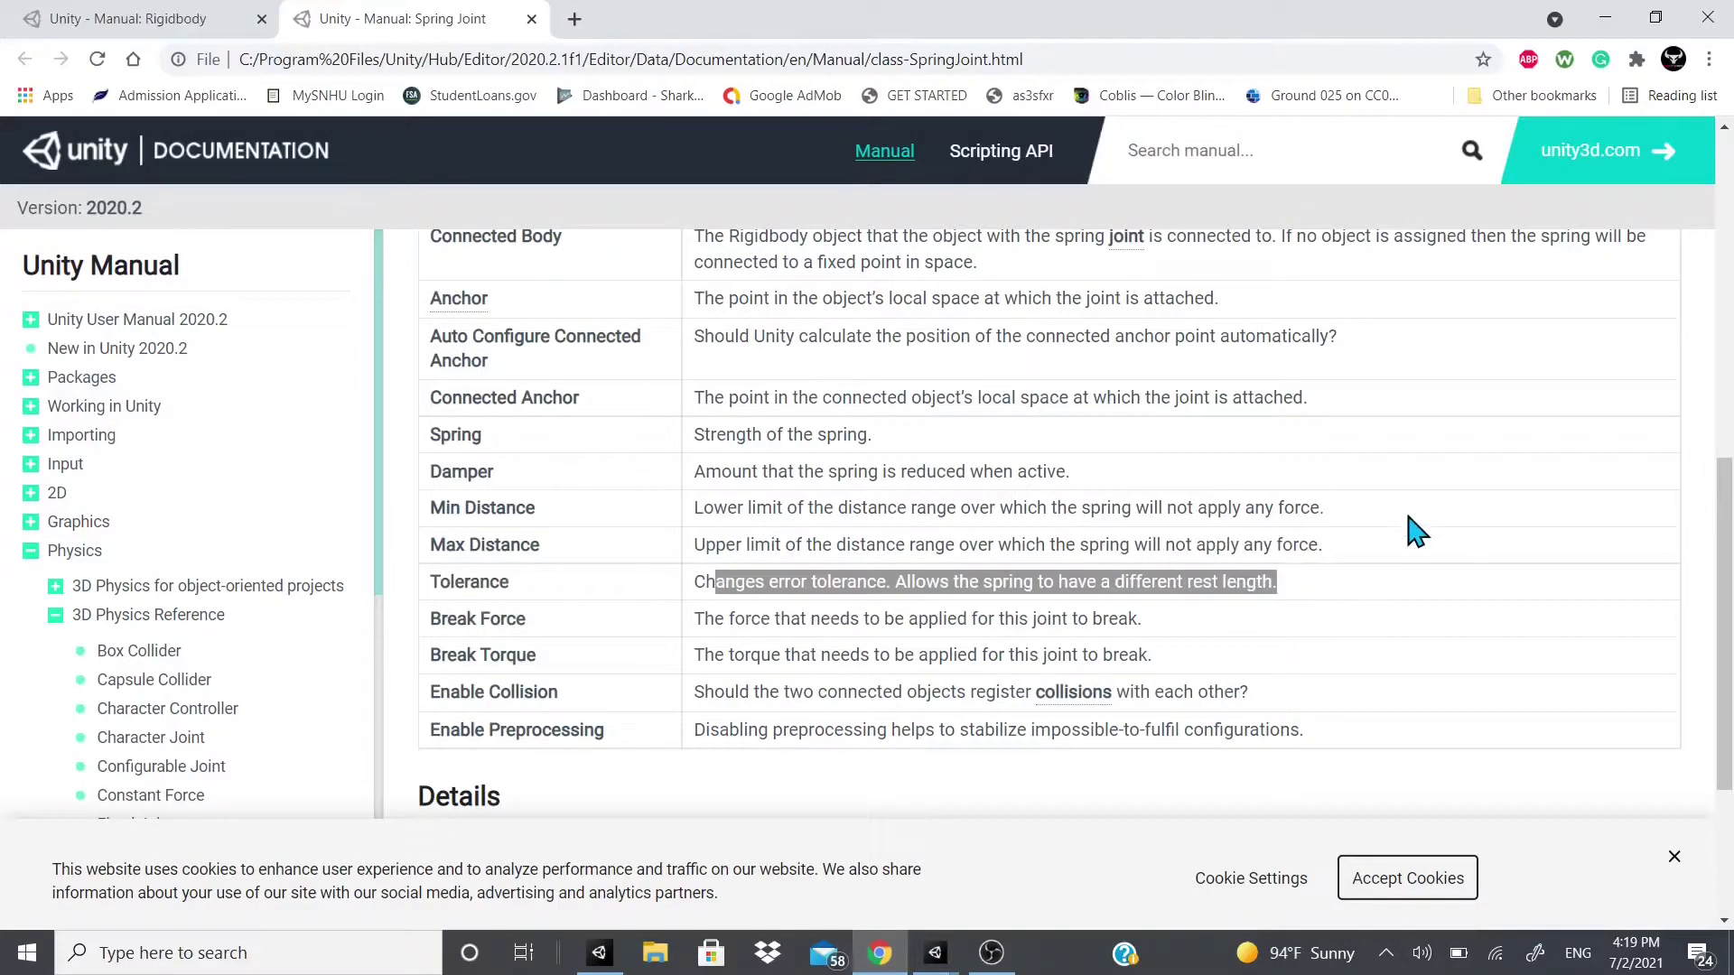
click(1706, 17)
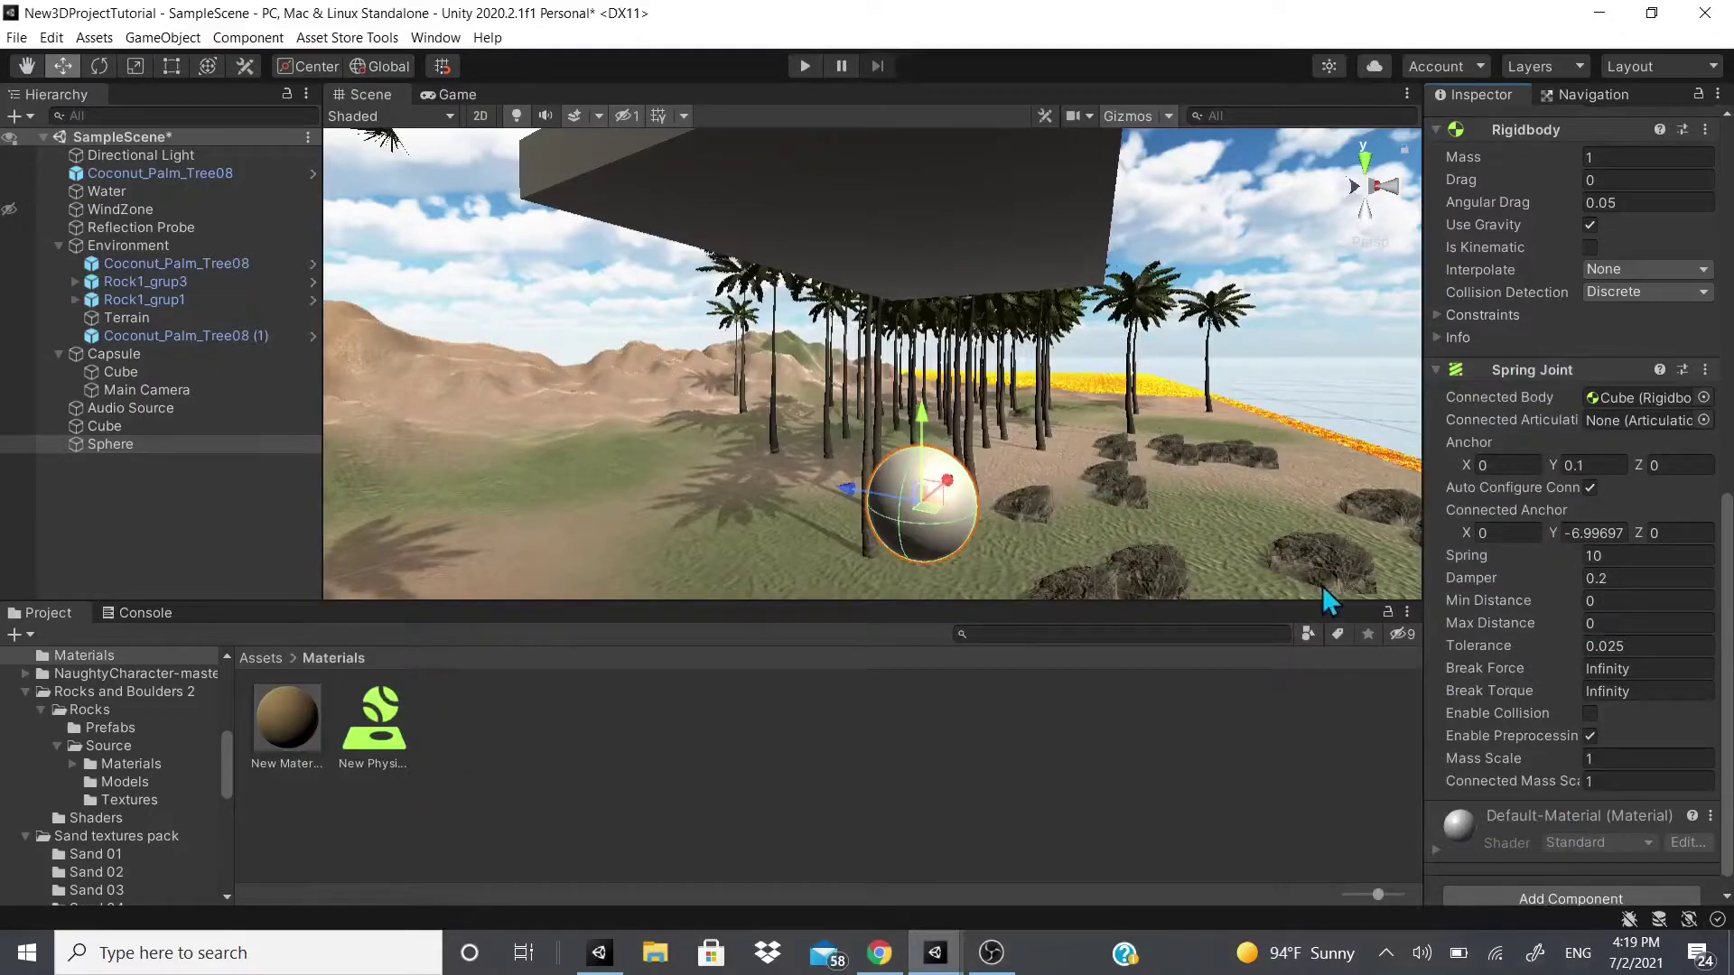
- Turn on Enable Collision on the Sphere's Spring Joint, leaving Break Force and Mass Scale as they are
scroll(1322, 585, down, 2)
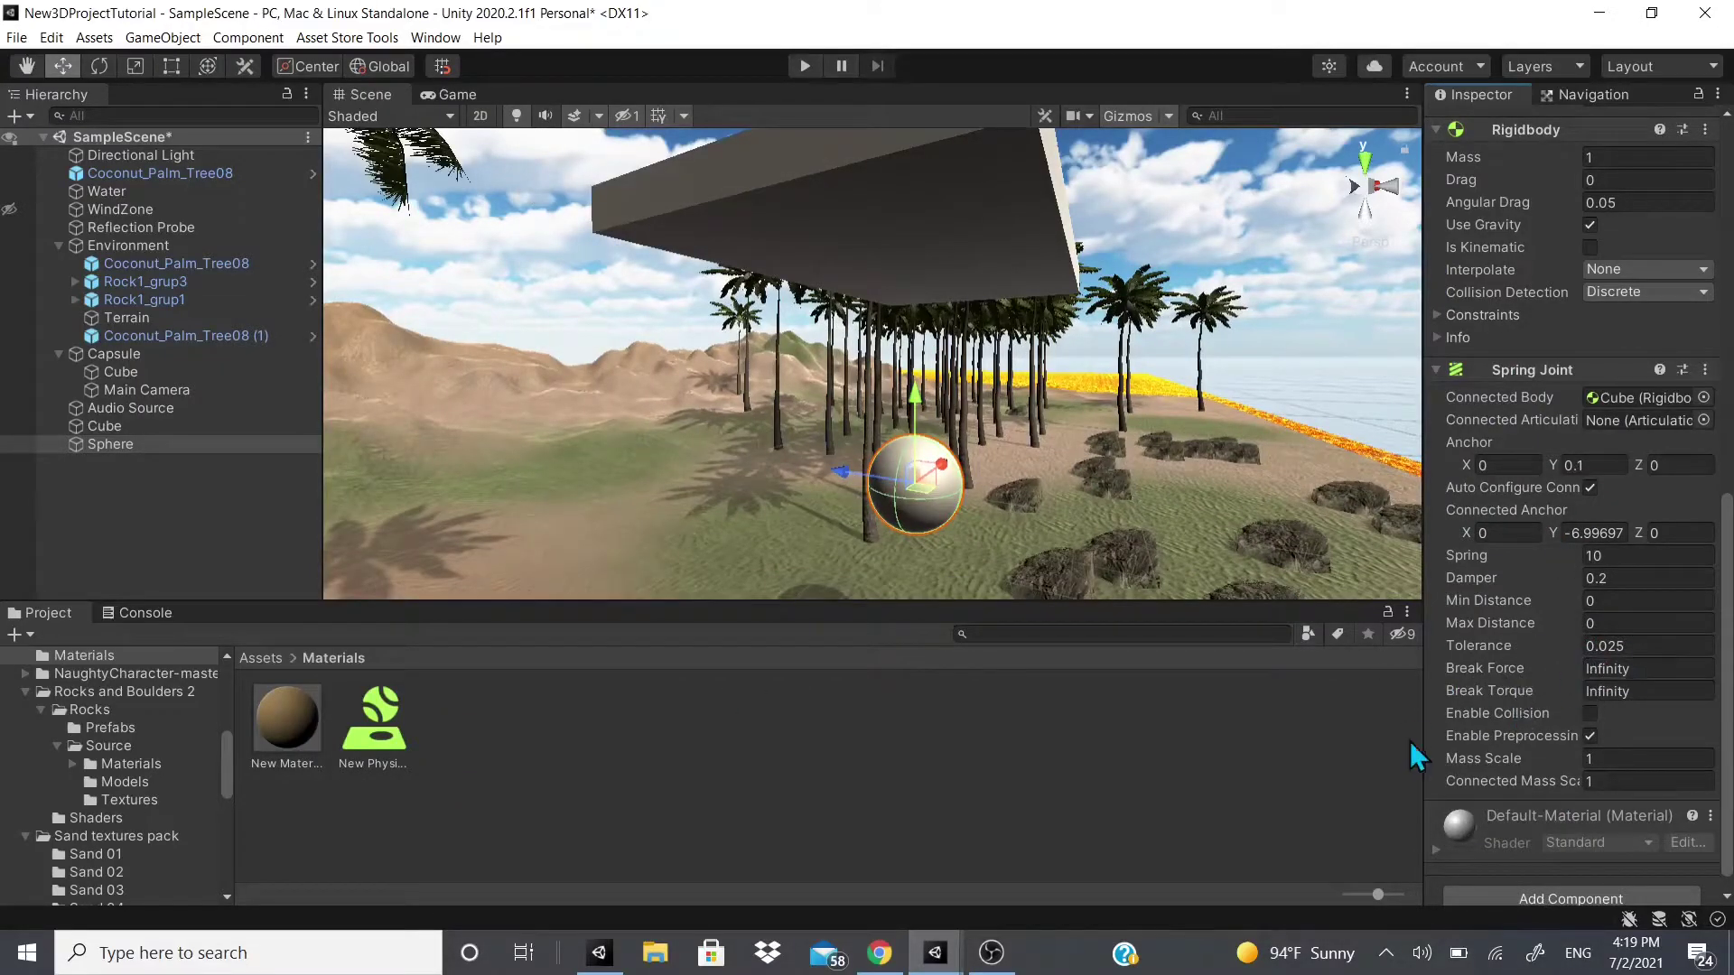
click(1648, 673)
drag(1626, 669, 1645, 602)
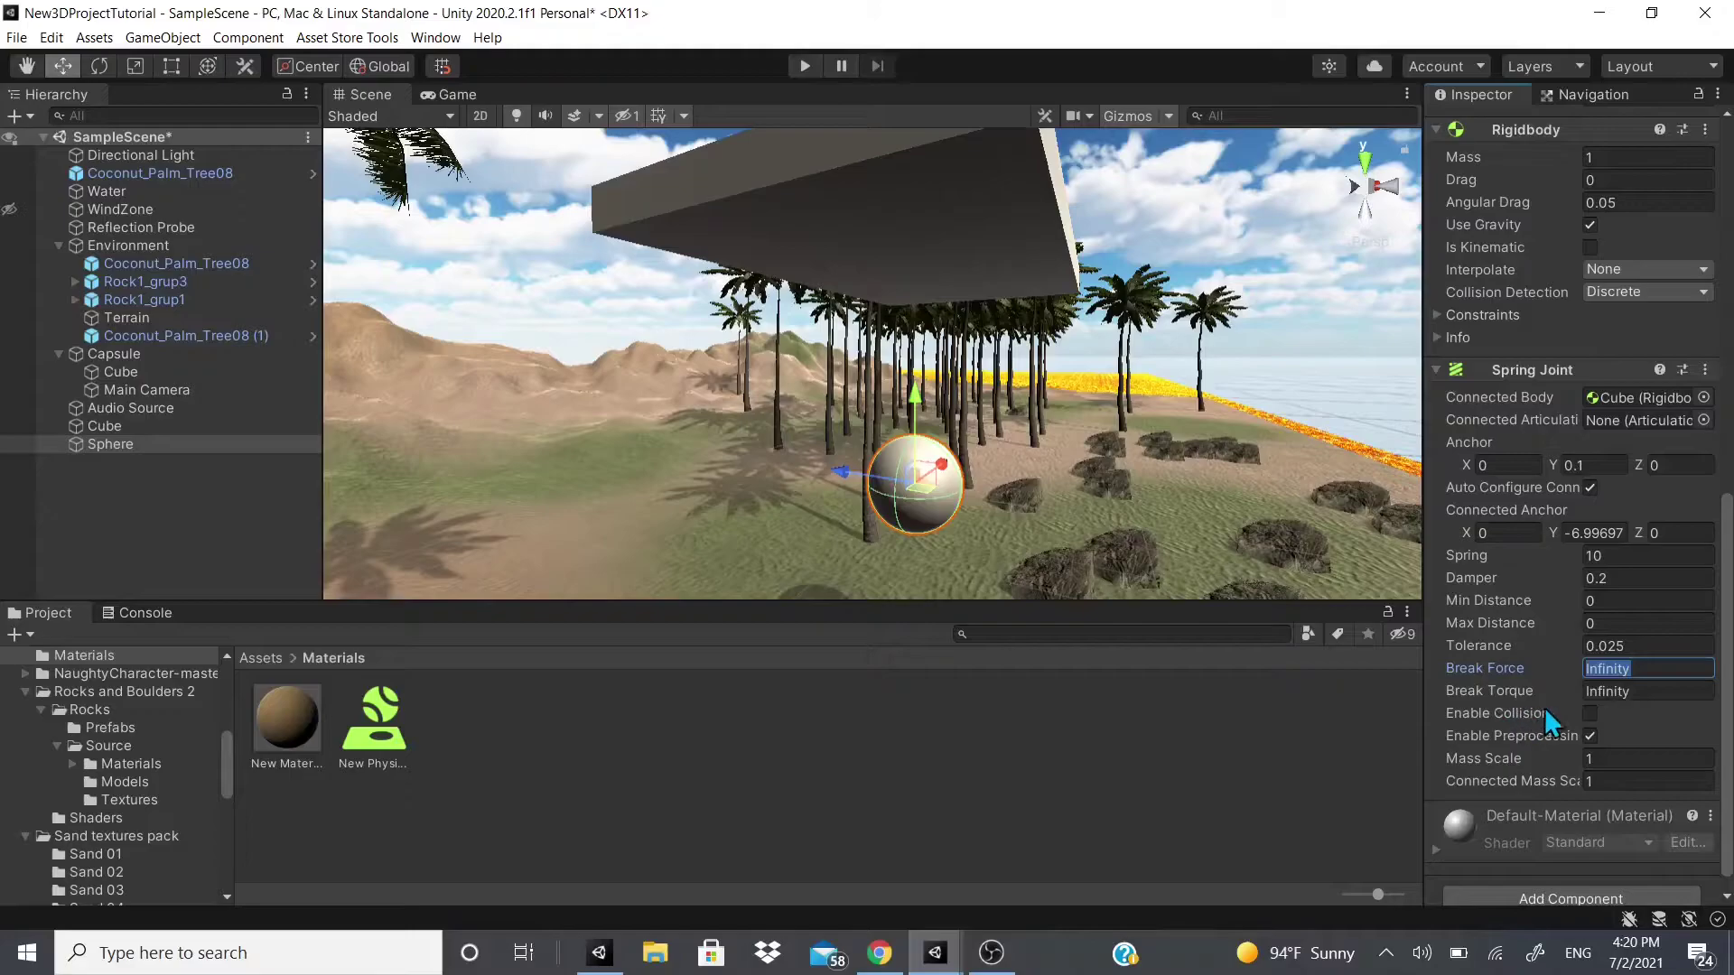
click(1589, 713)
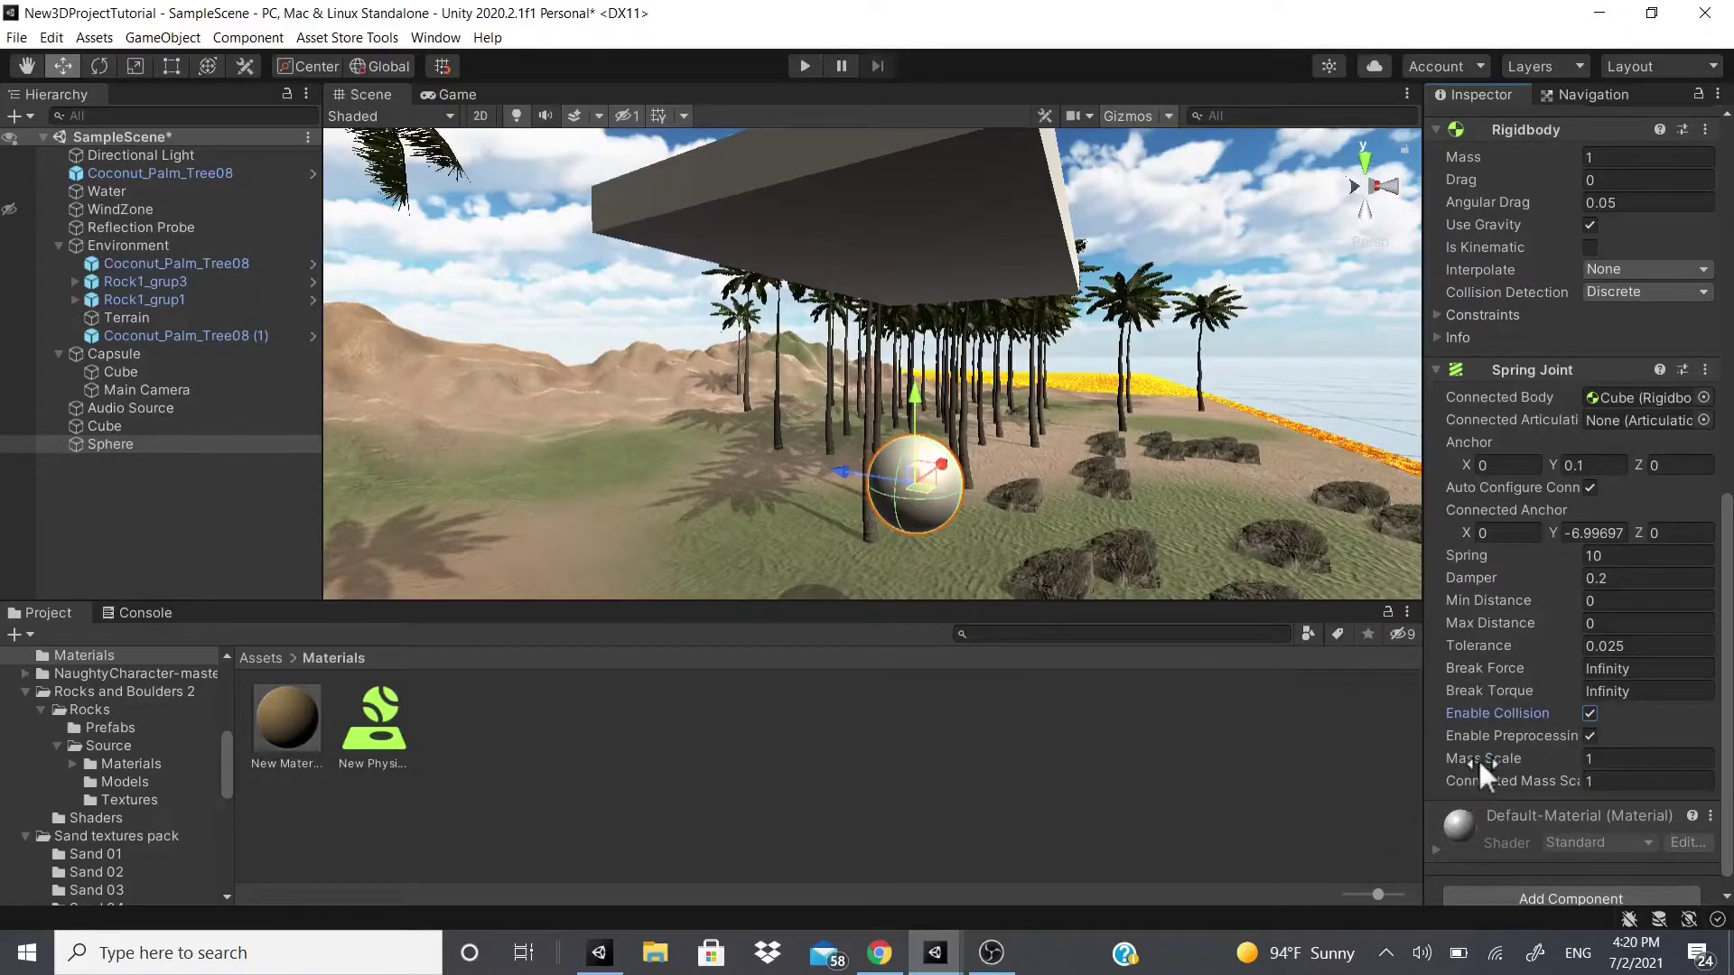
click(1548, 755)
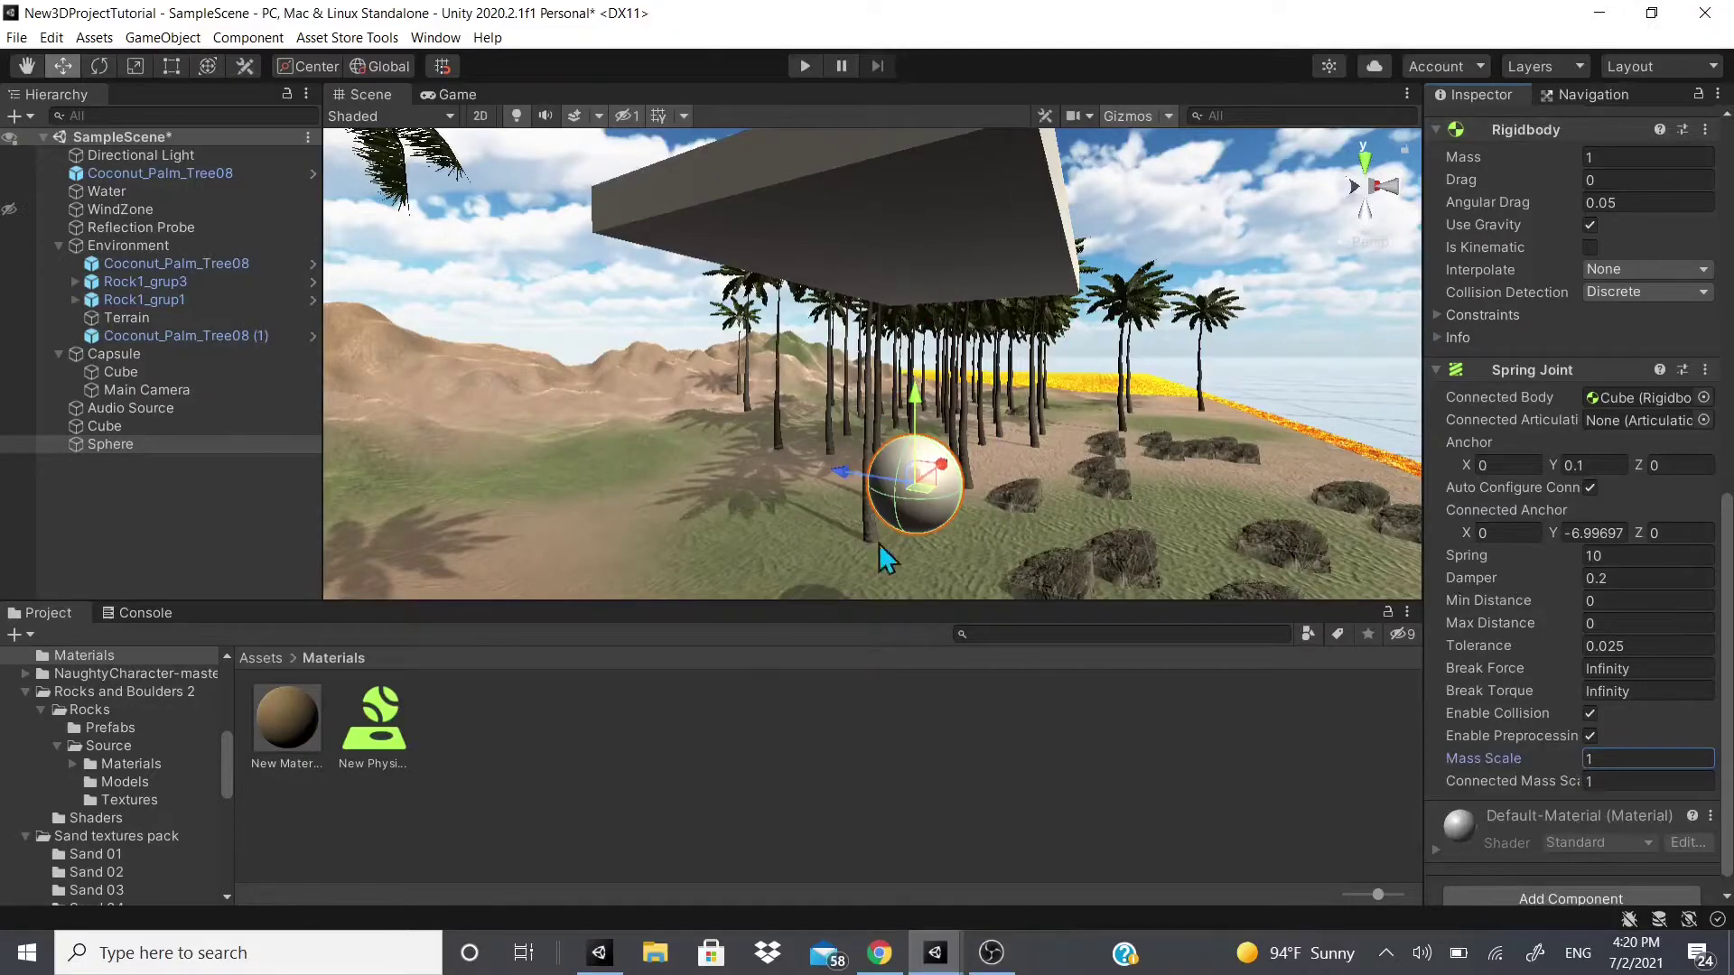
- Add a Terrain Collider from the Physics components to the Cube platform
click(952, 226)
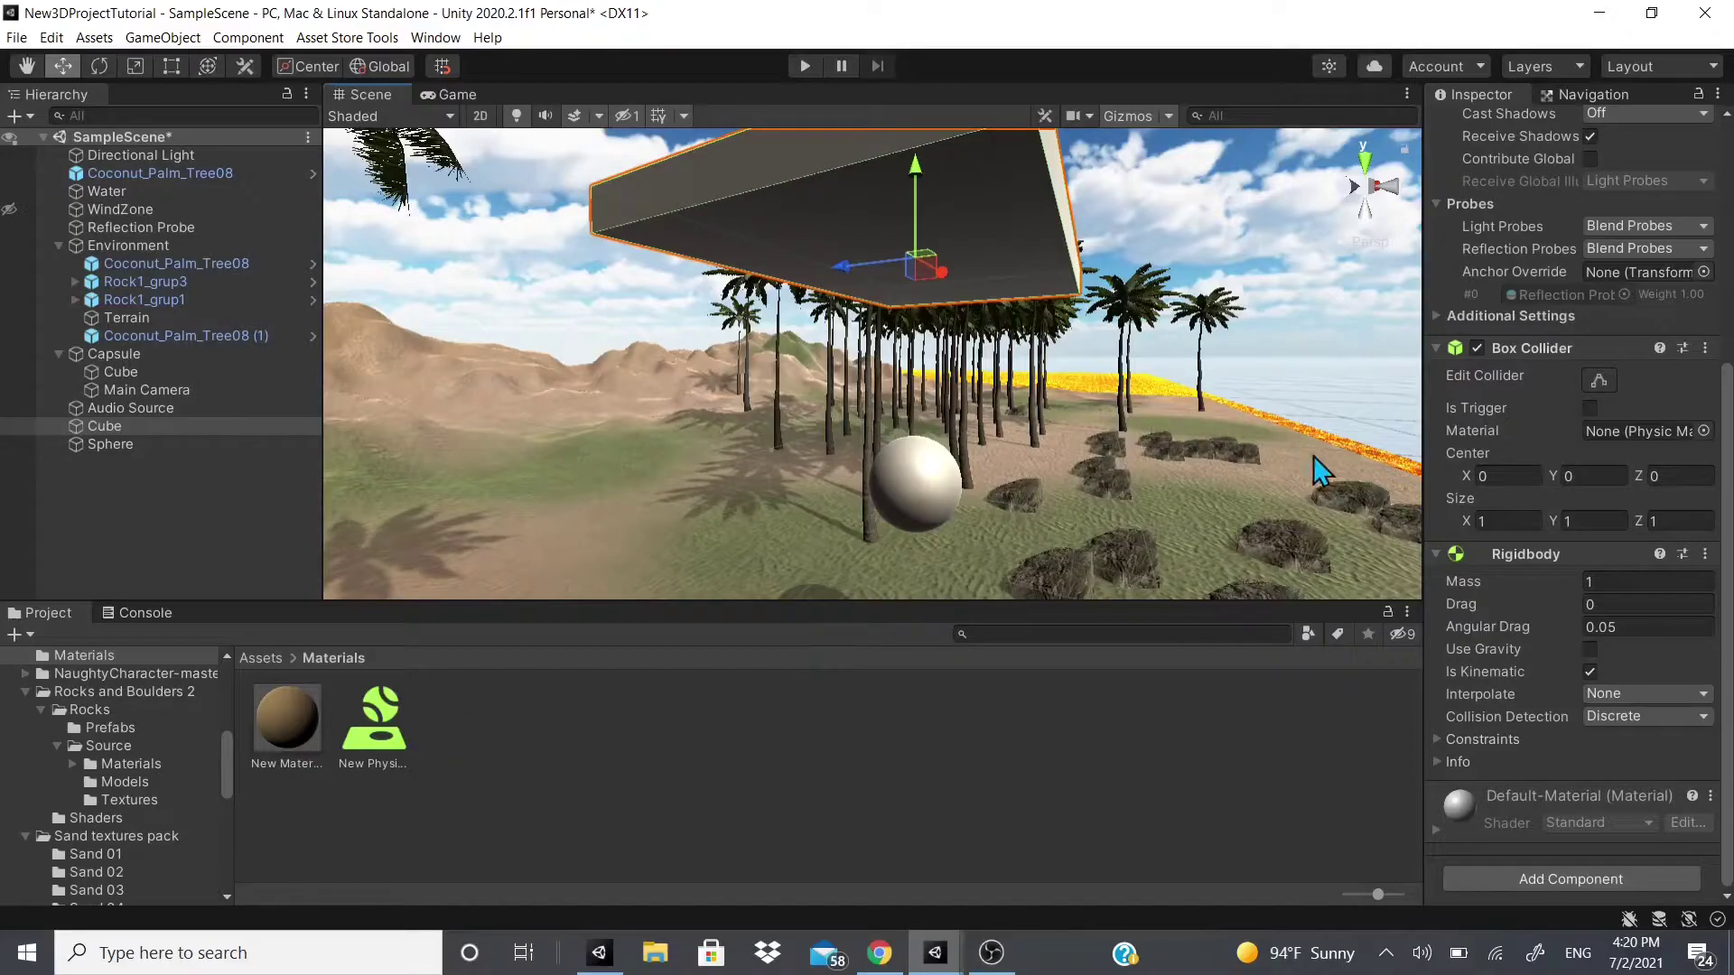
click(1520, 871)
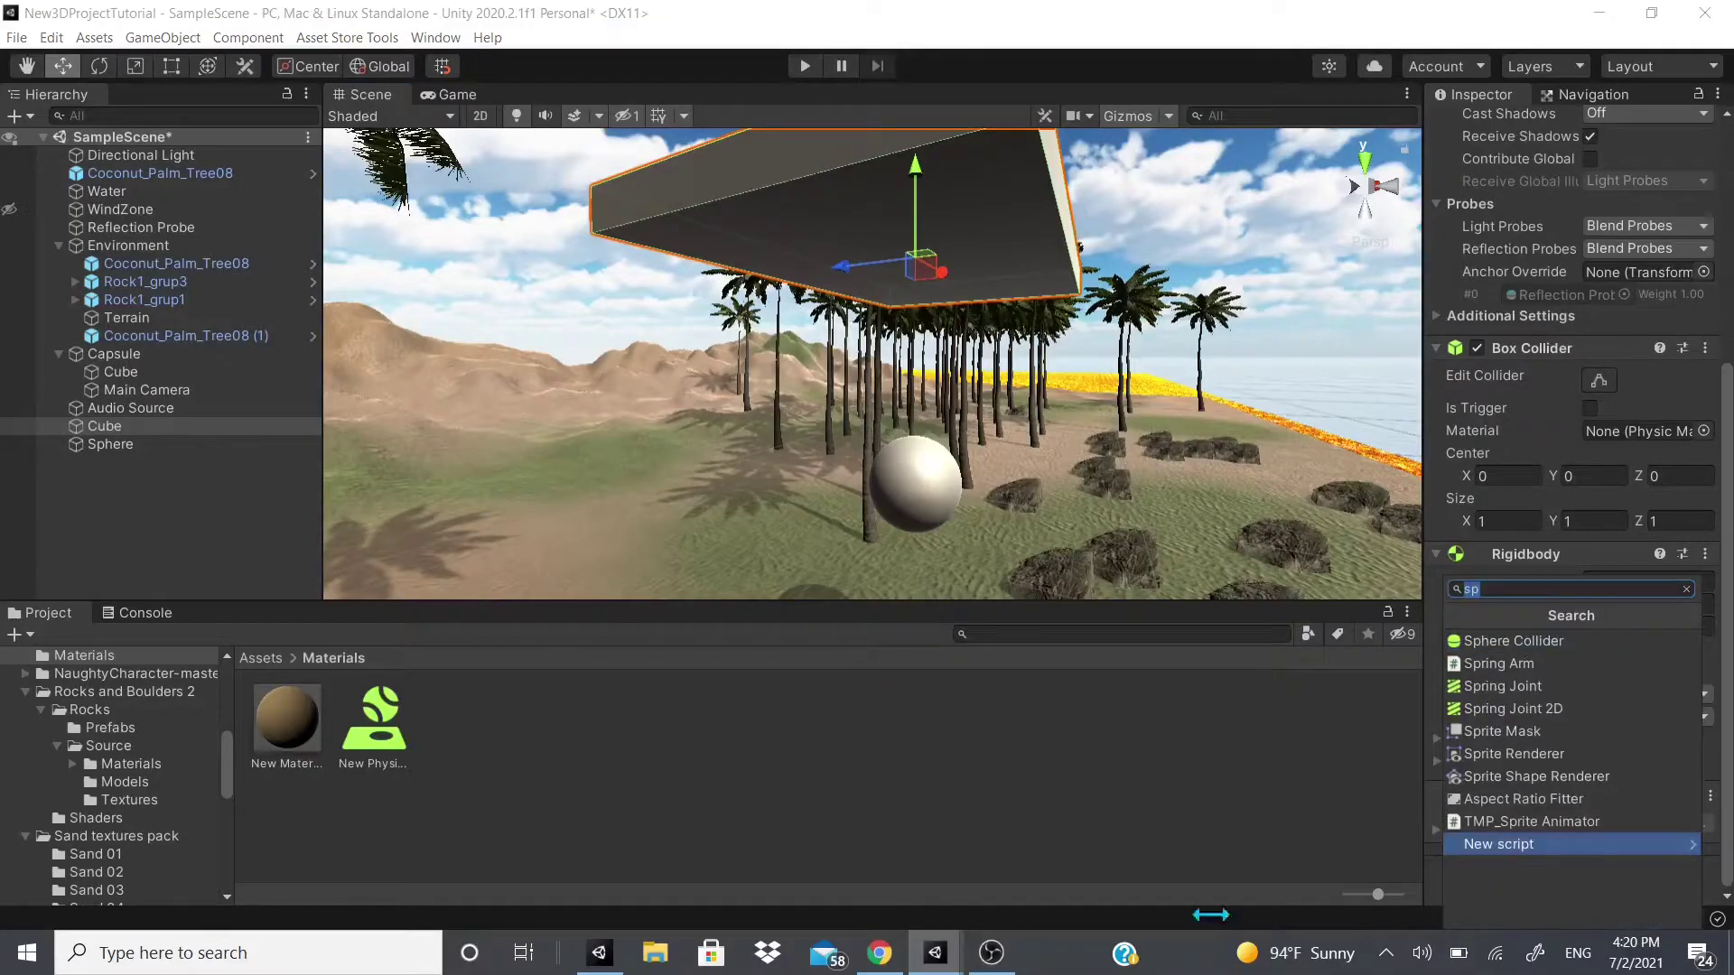
key(BackSpace)
key(Down)
key(Down)
key(Down)
key(Down)
key(Down)
key(Down)
key(Down)
key(Down)
key(Down)
key(Down)
key(Right)
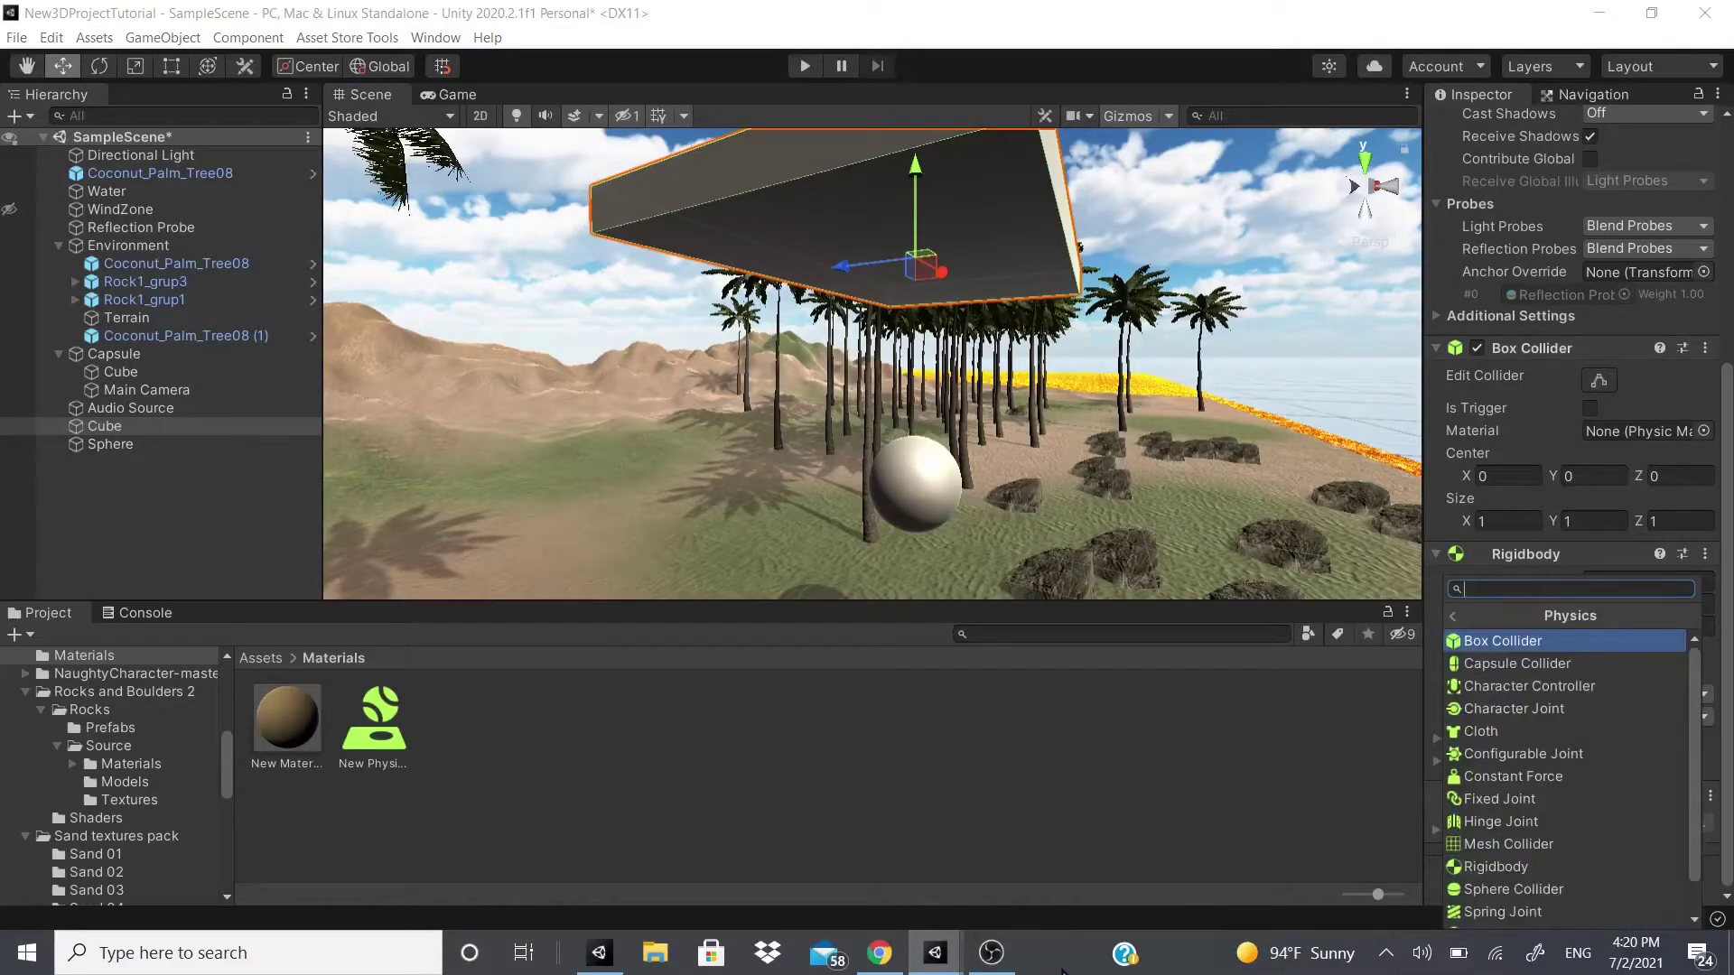
key(Up)
key(Up)
key(Up)
key(Up)
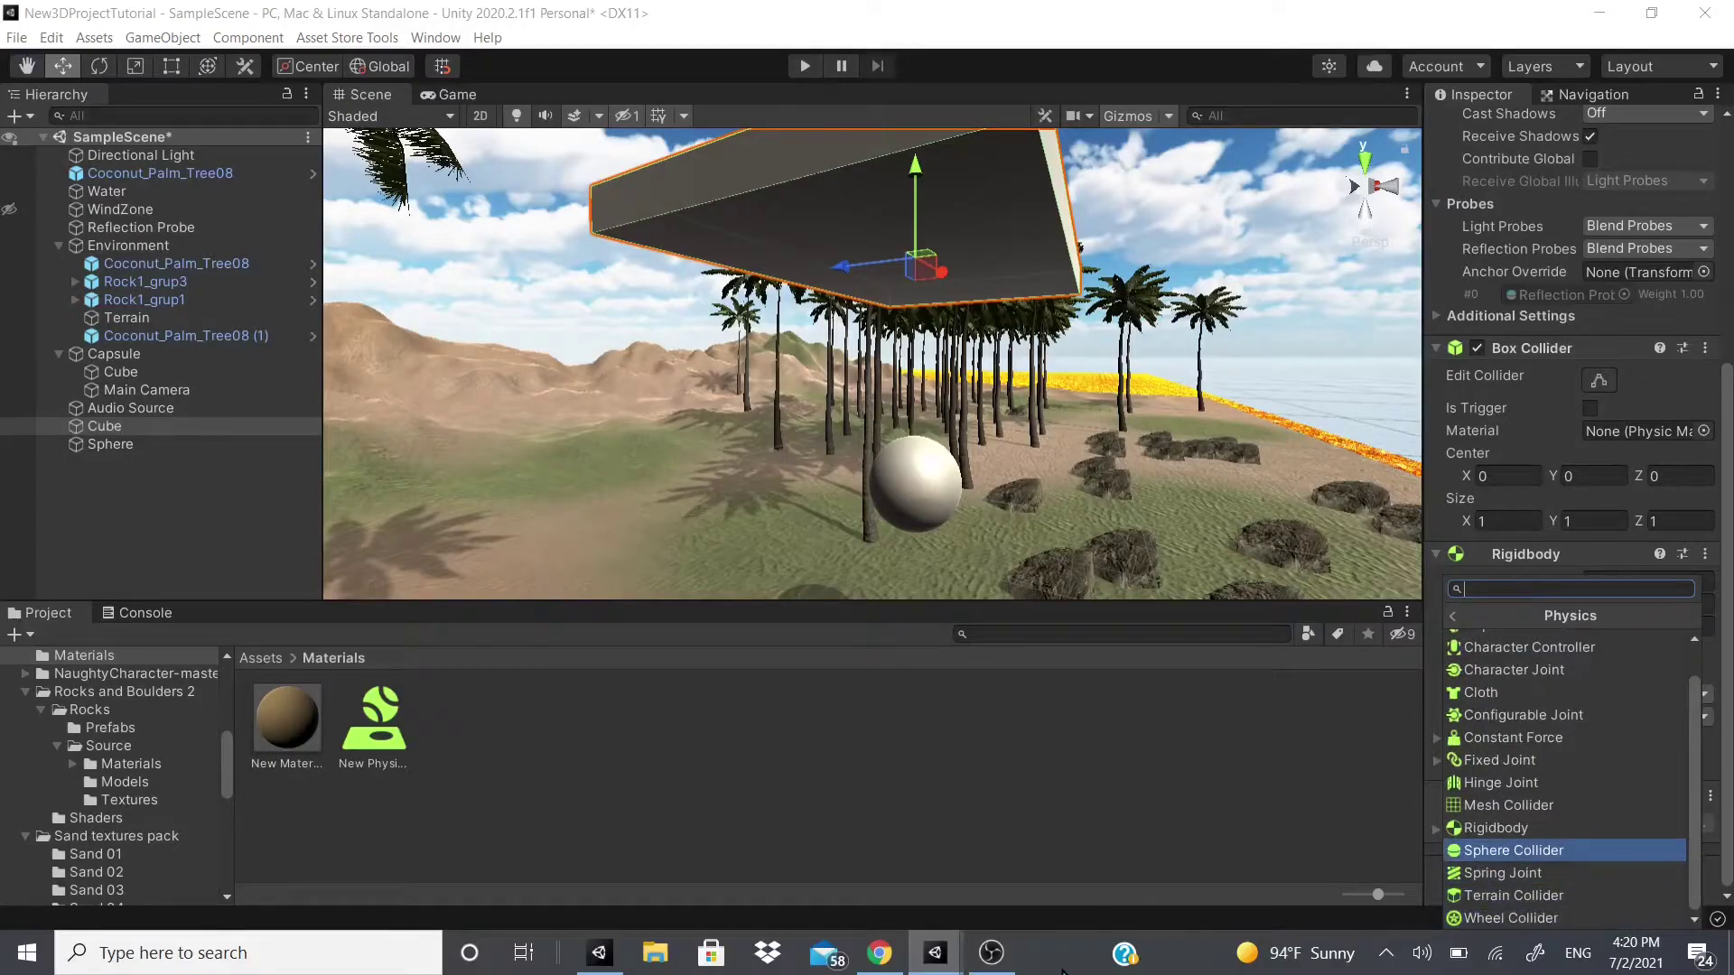
key(Down)
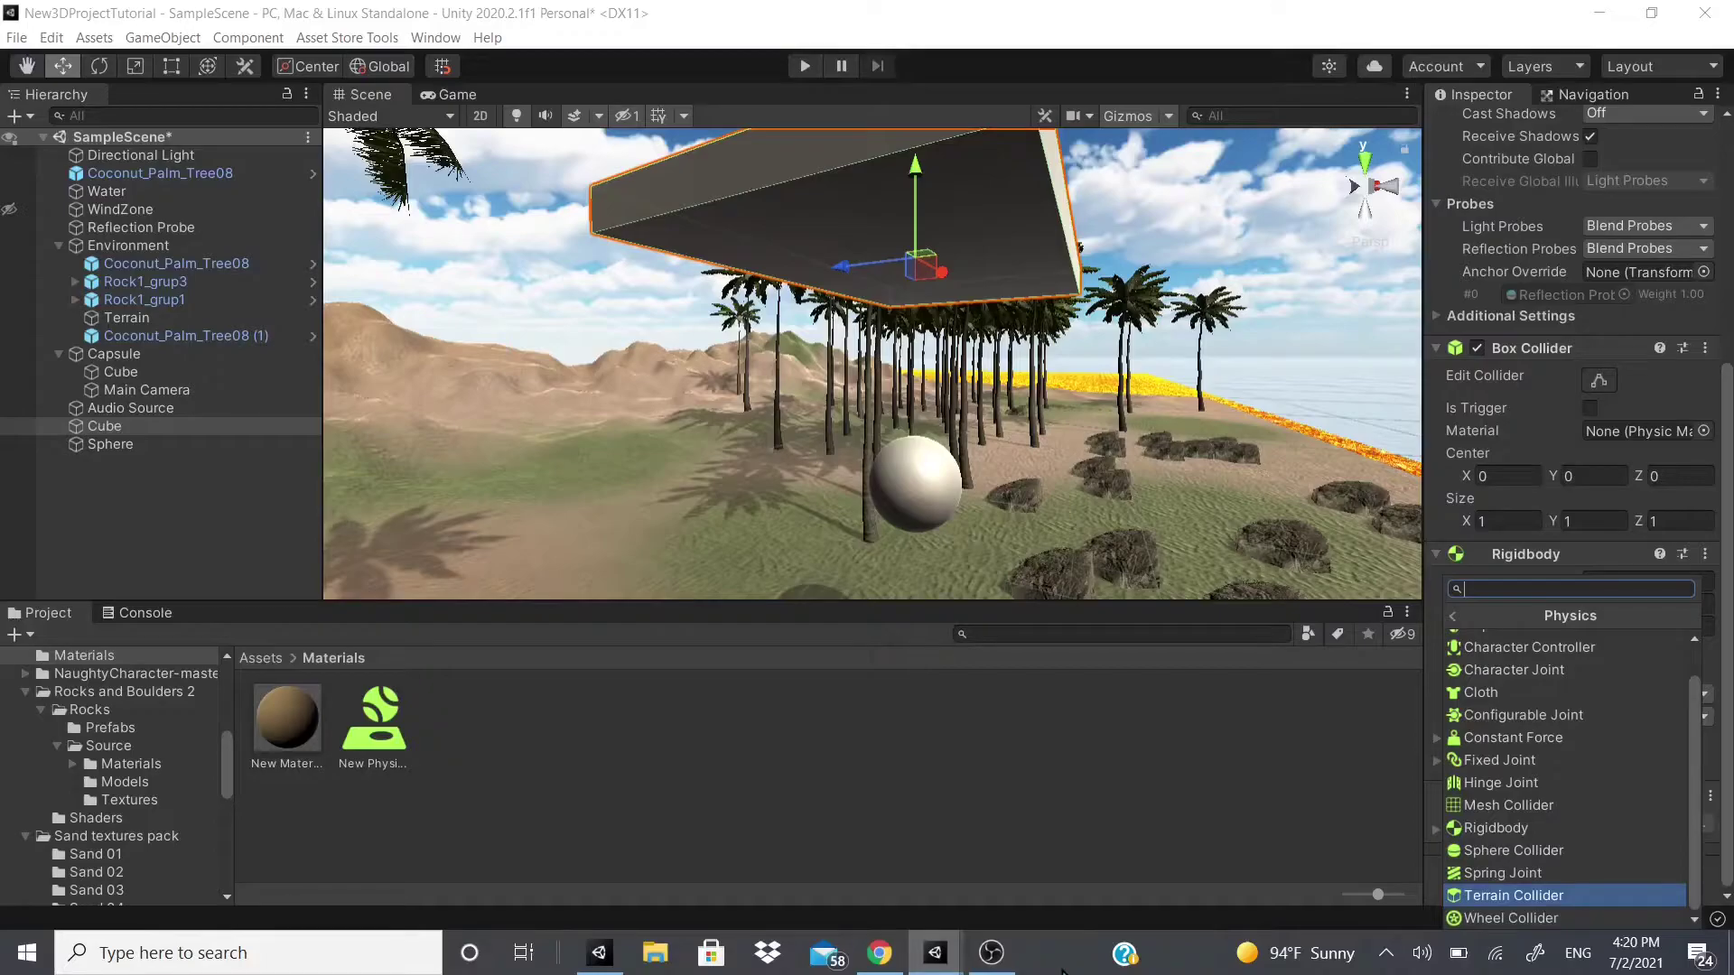
key(Down)
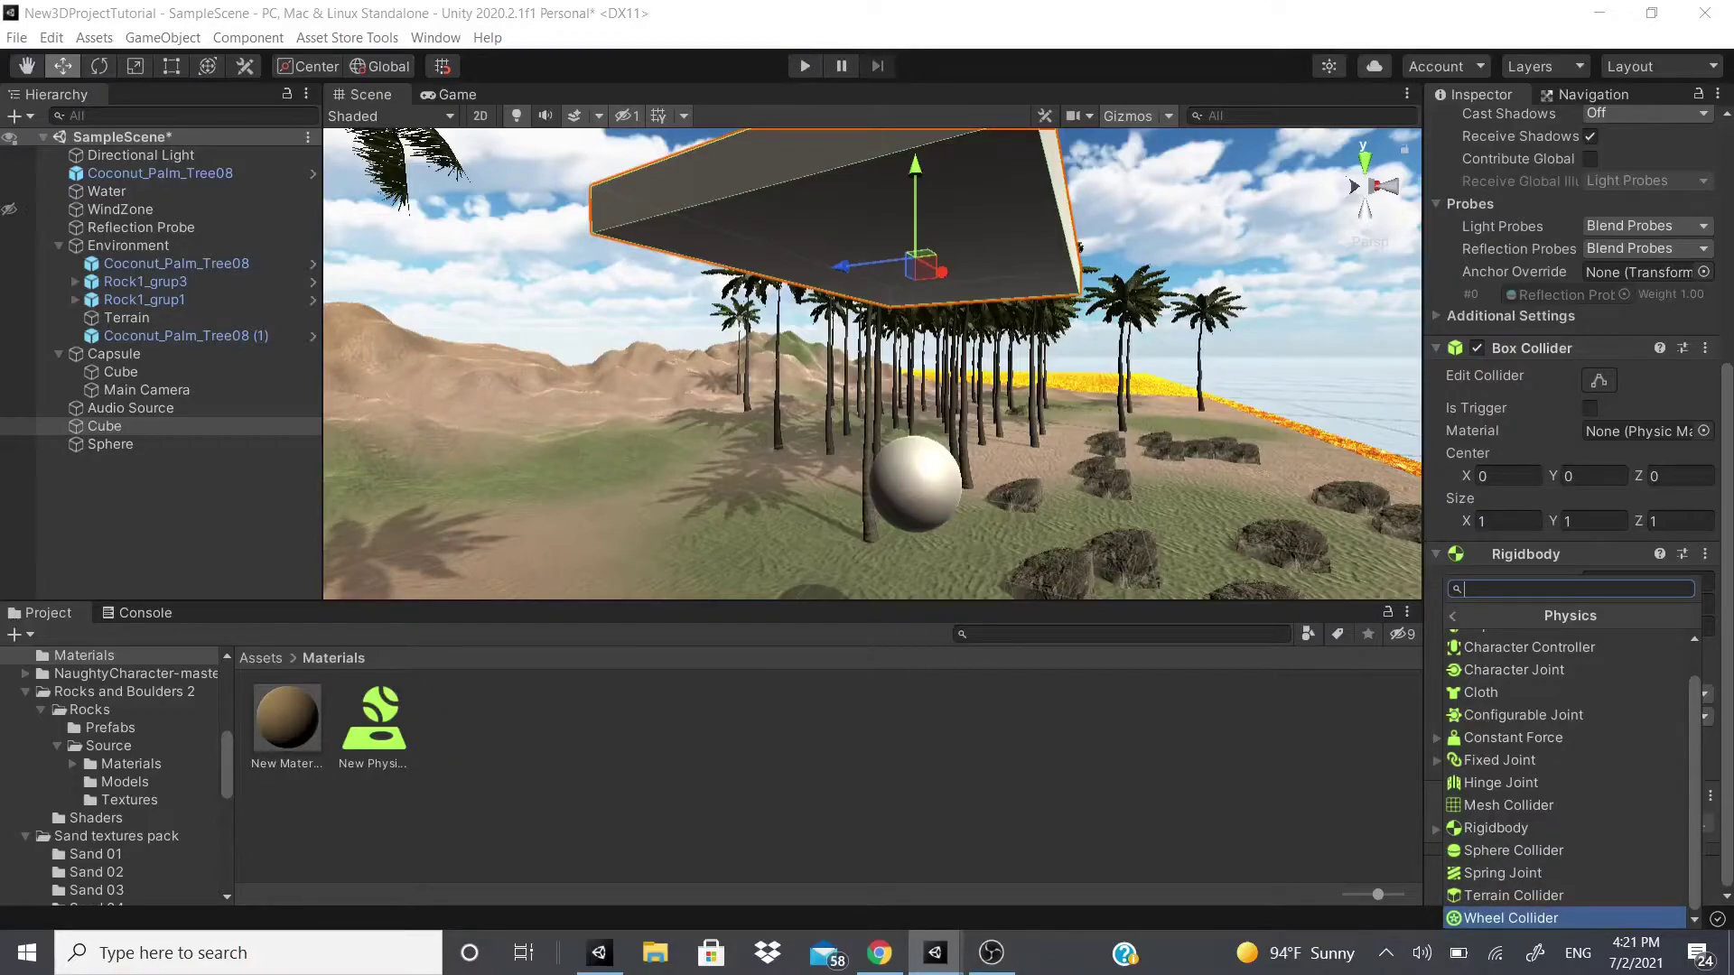
key(Up)
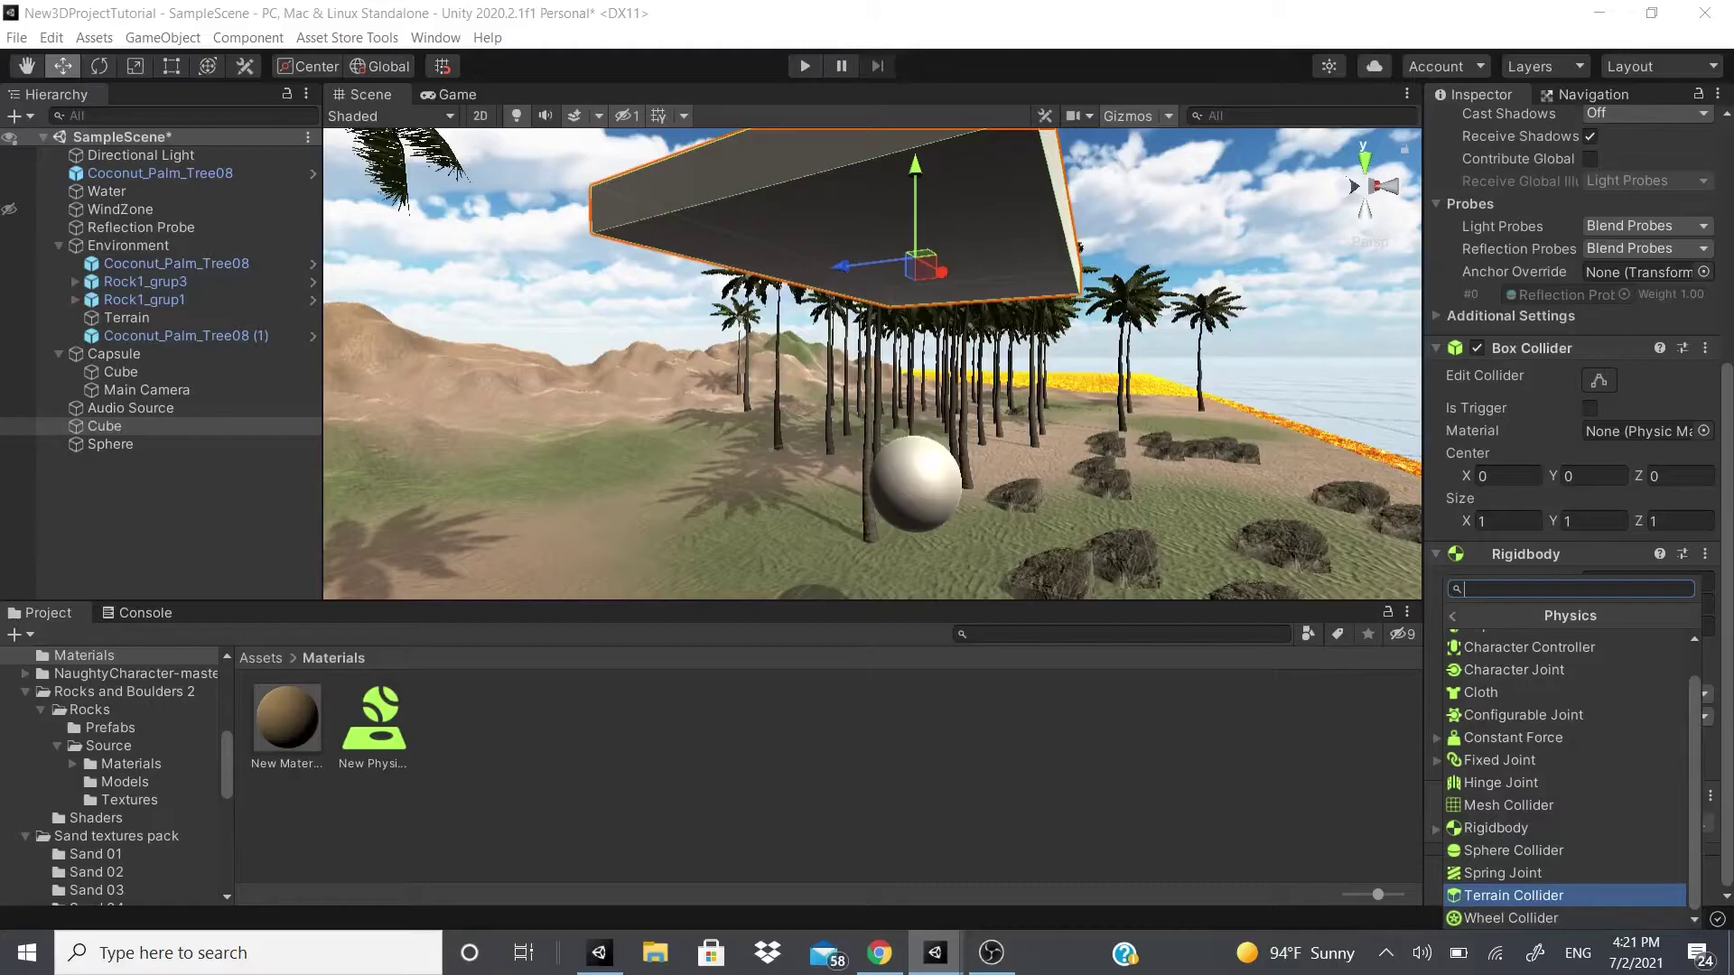
key(Return)
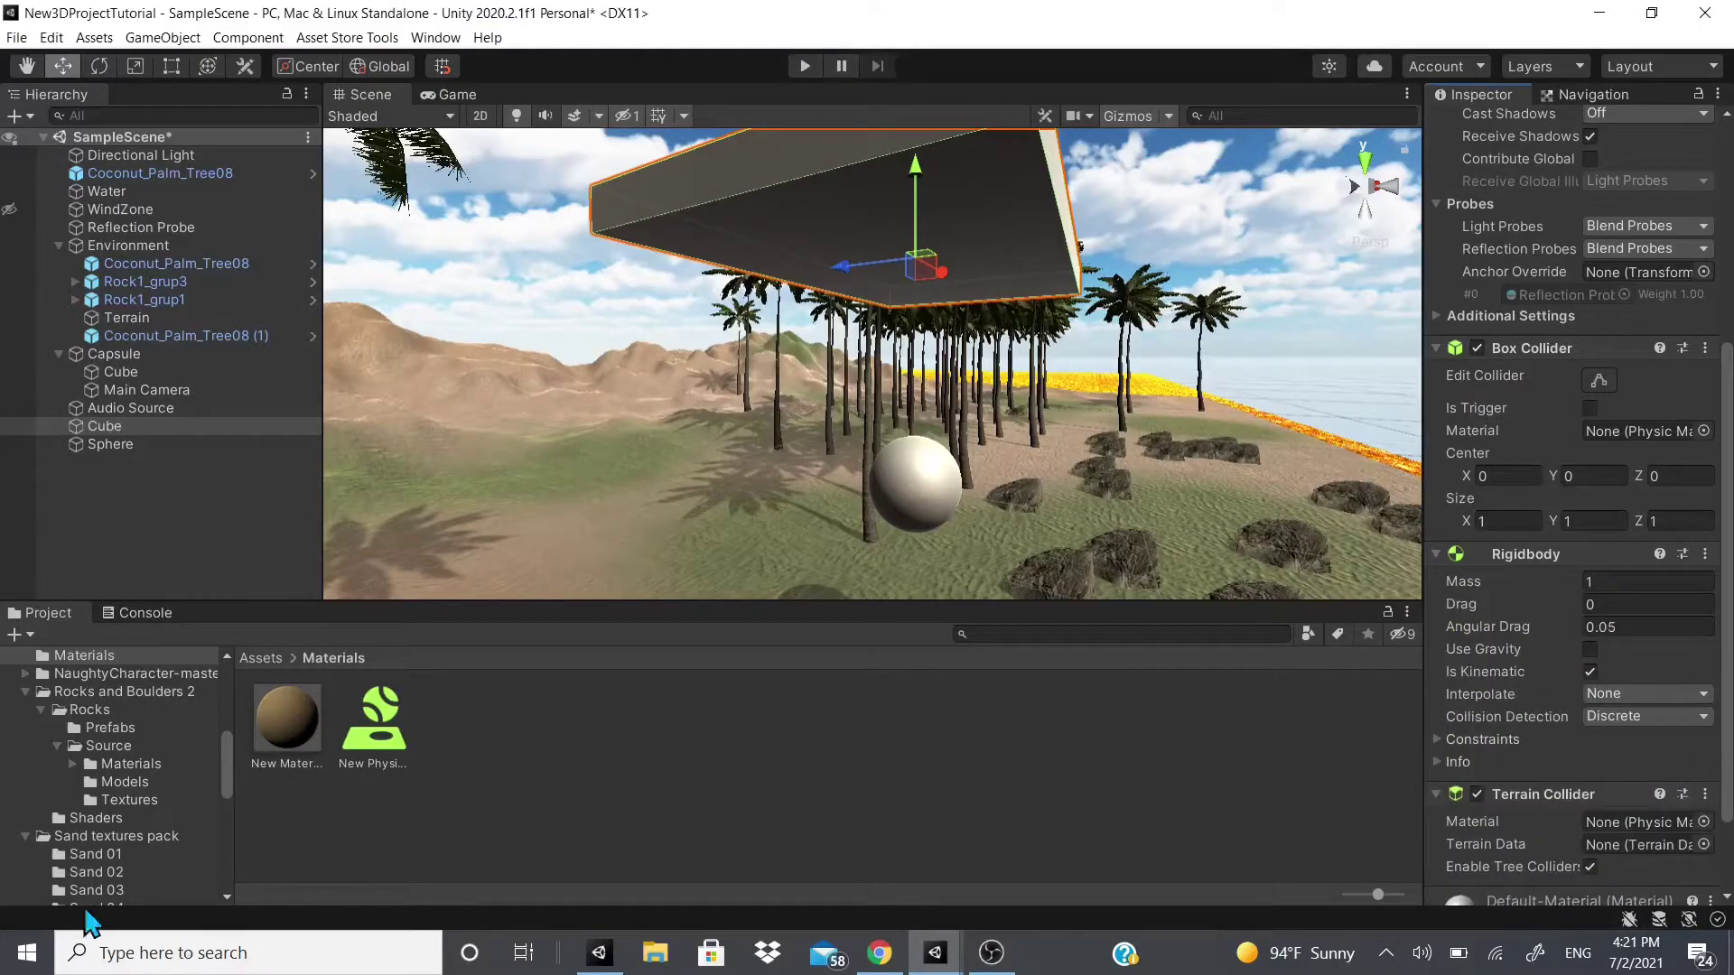
- Remove the Terrain Collider component from the Cube
click(1705, 793)
click(1587, 623)
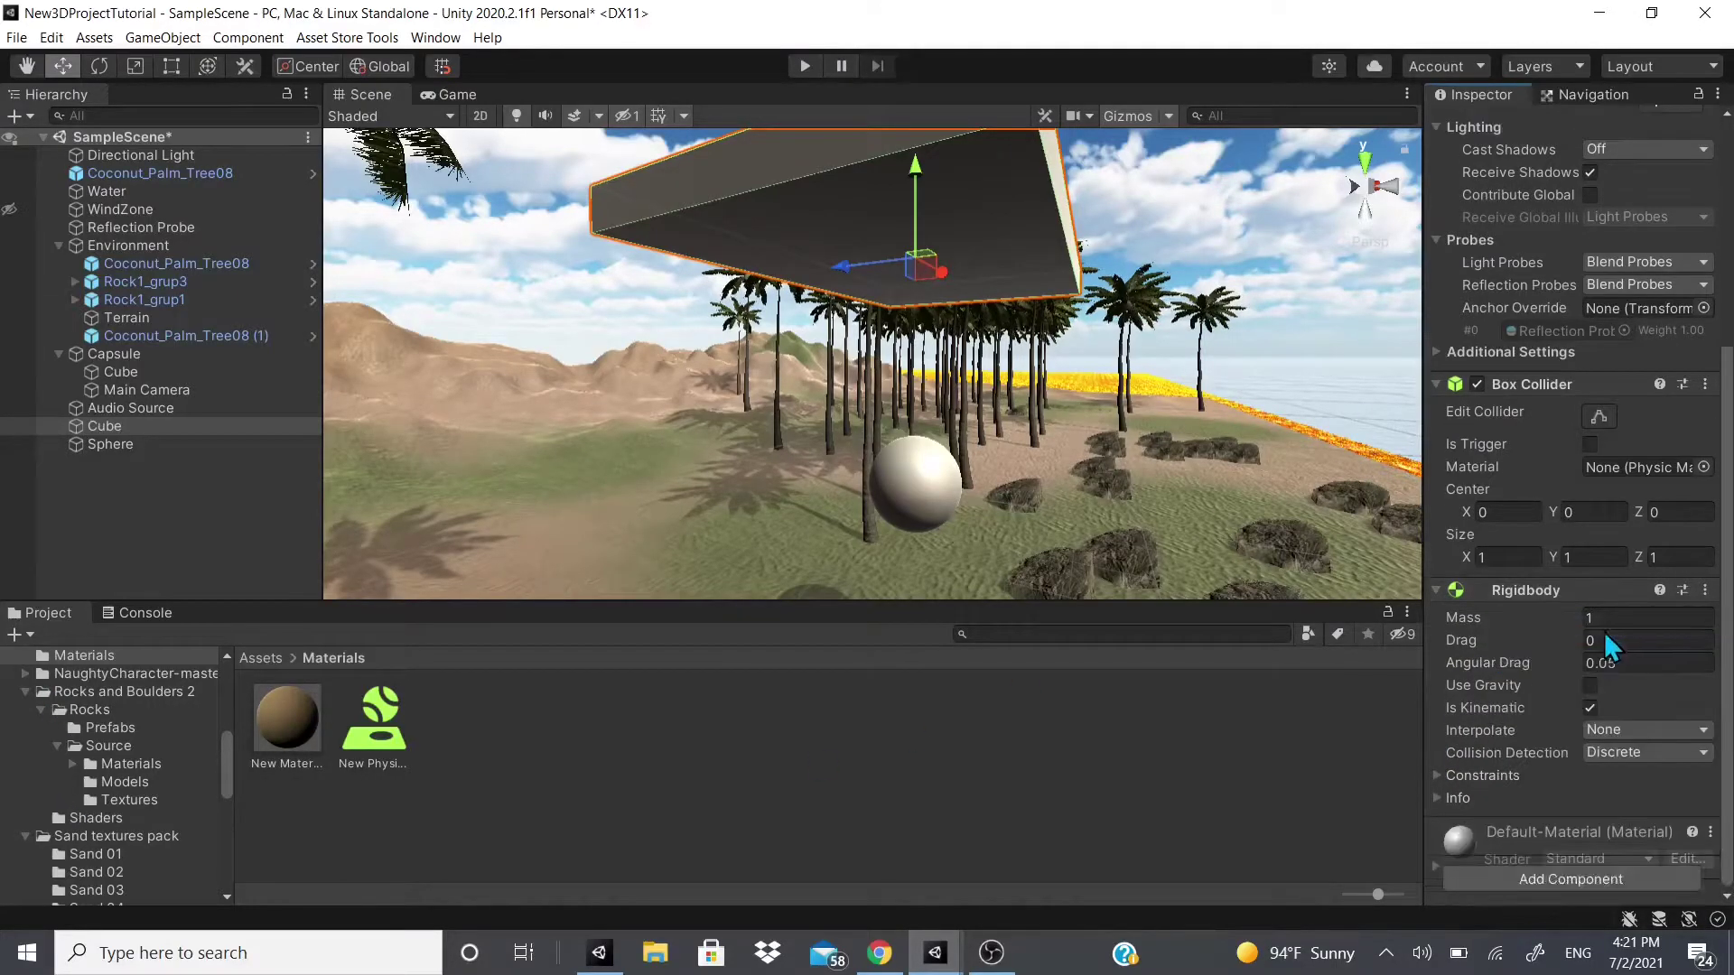
- Select the Terrain object to examine its Terrain Collider settings
click(610, 594)
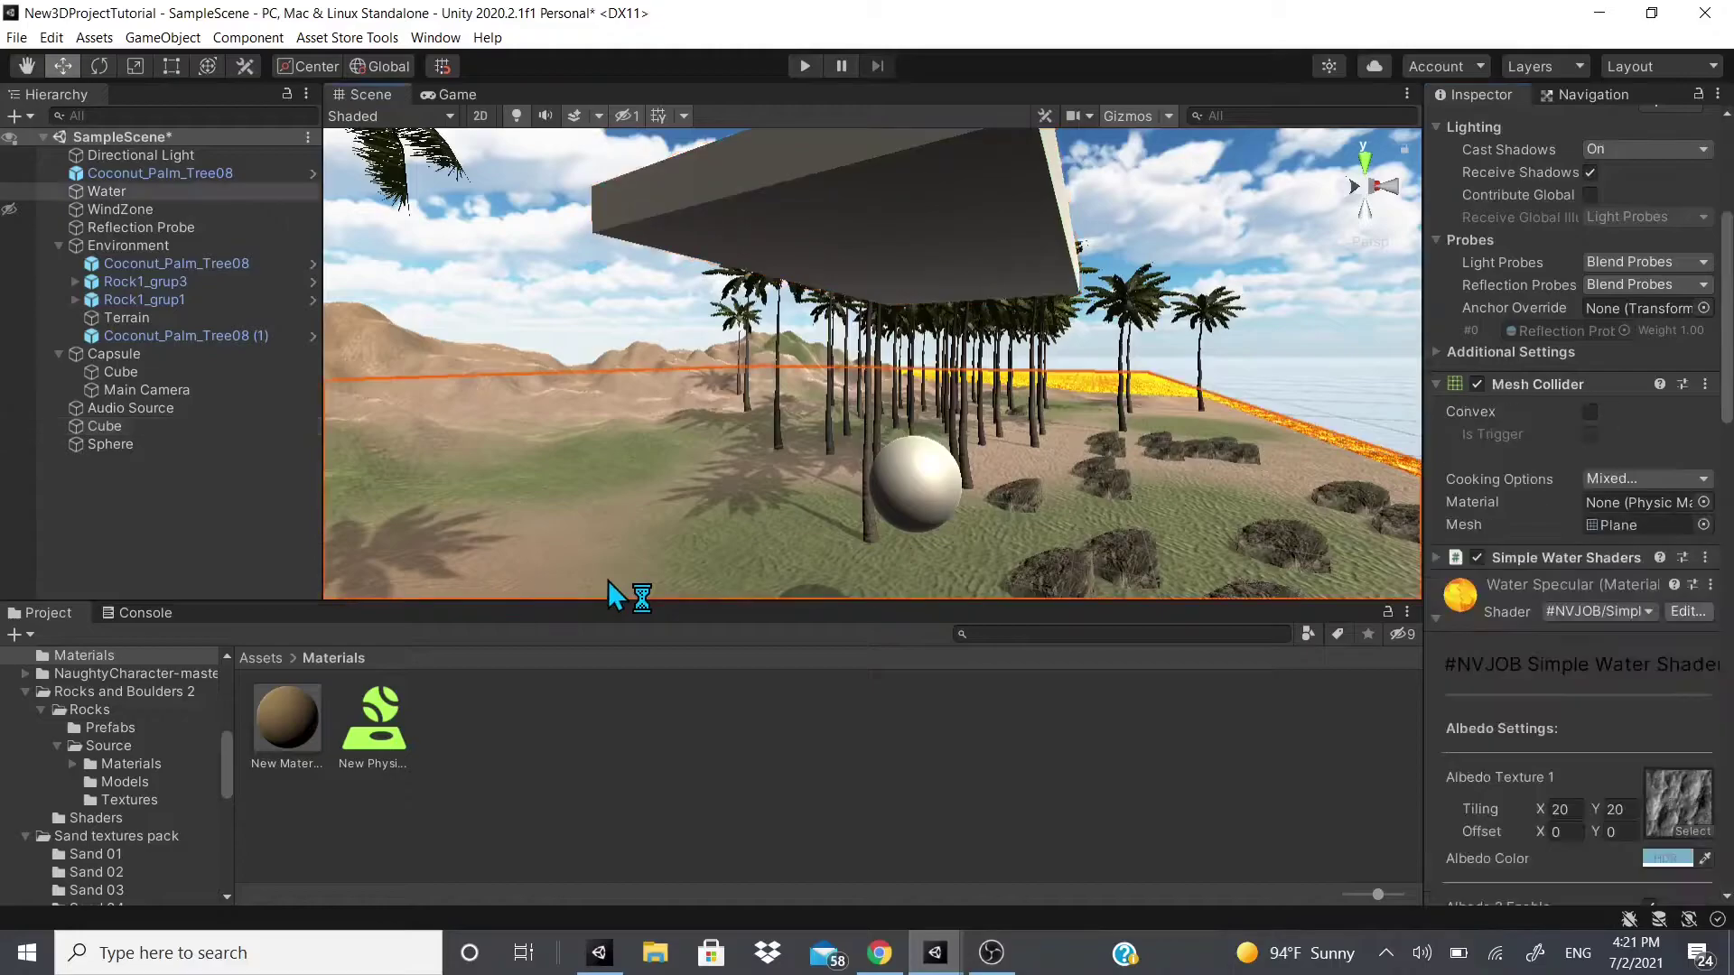
click(1434, 620)
click(1406, 560)
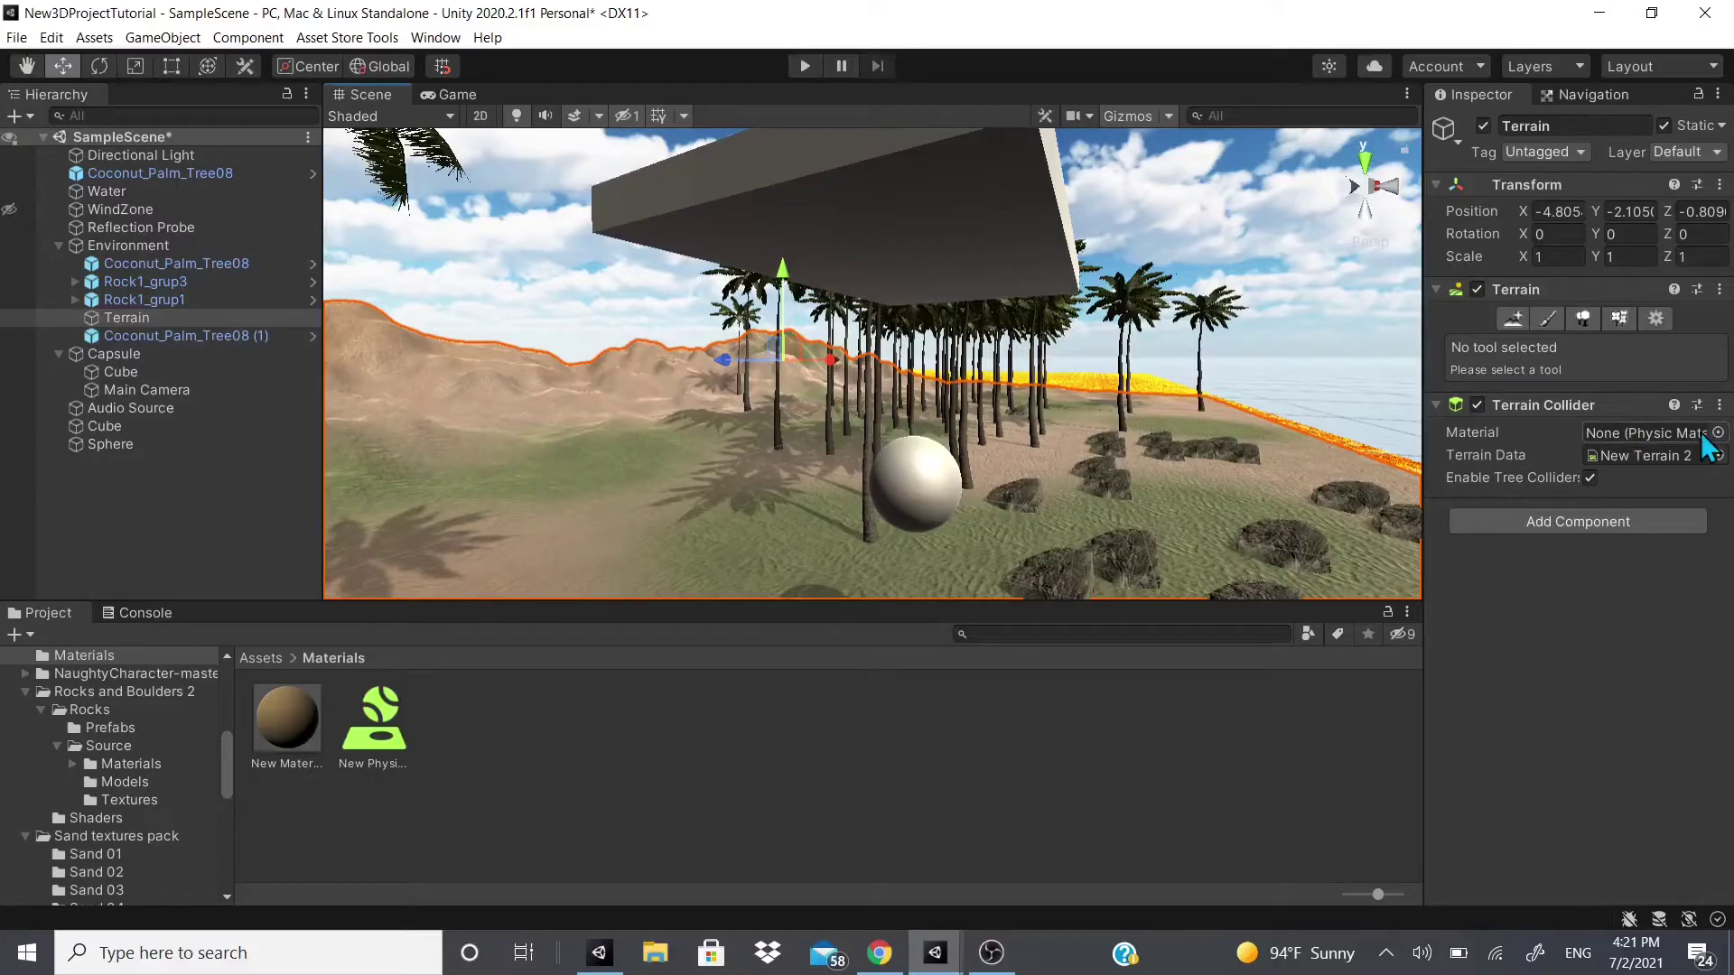
- Raise thin spikes on the terrain beside the palms using Raise or Lower Terrain with a Brush Size of about 0.1
scroll(1098, 262, down, 2)
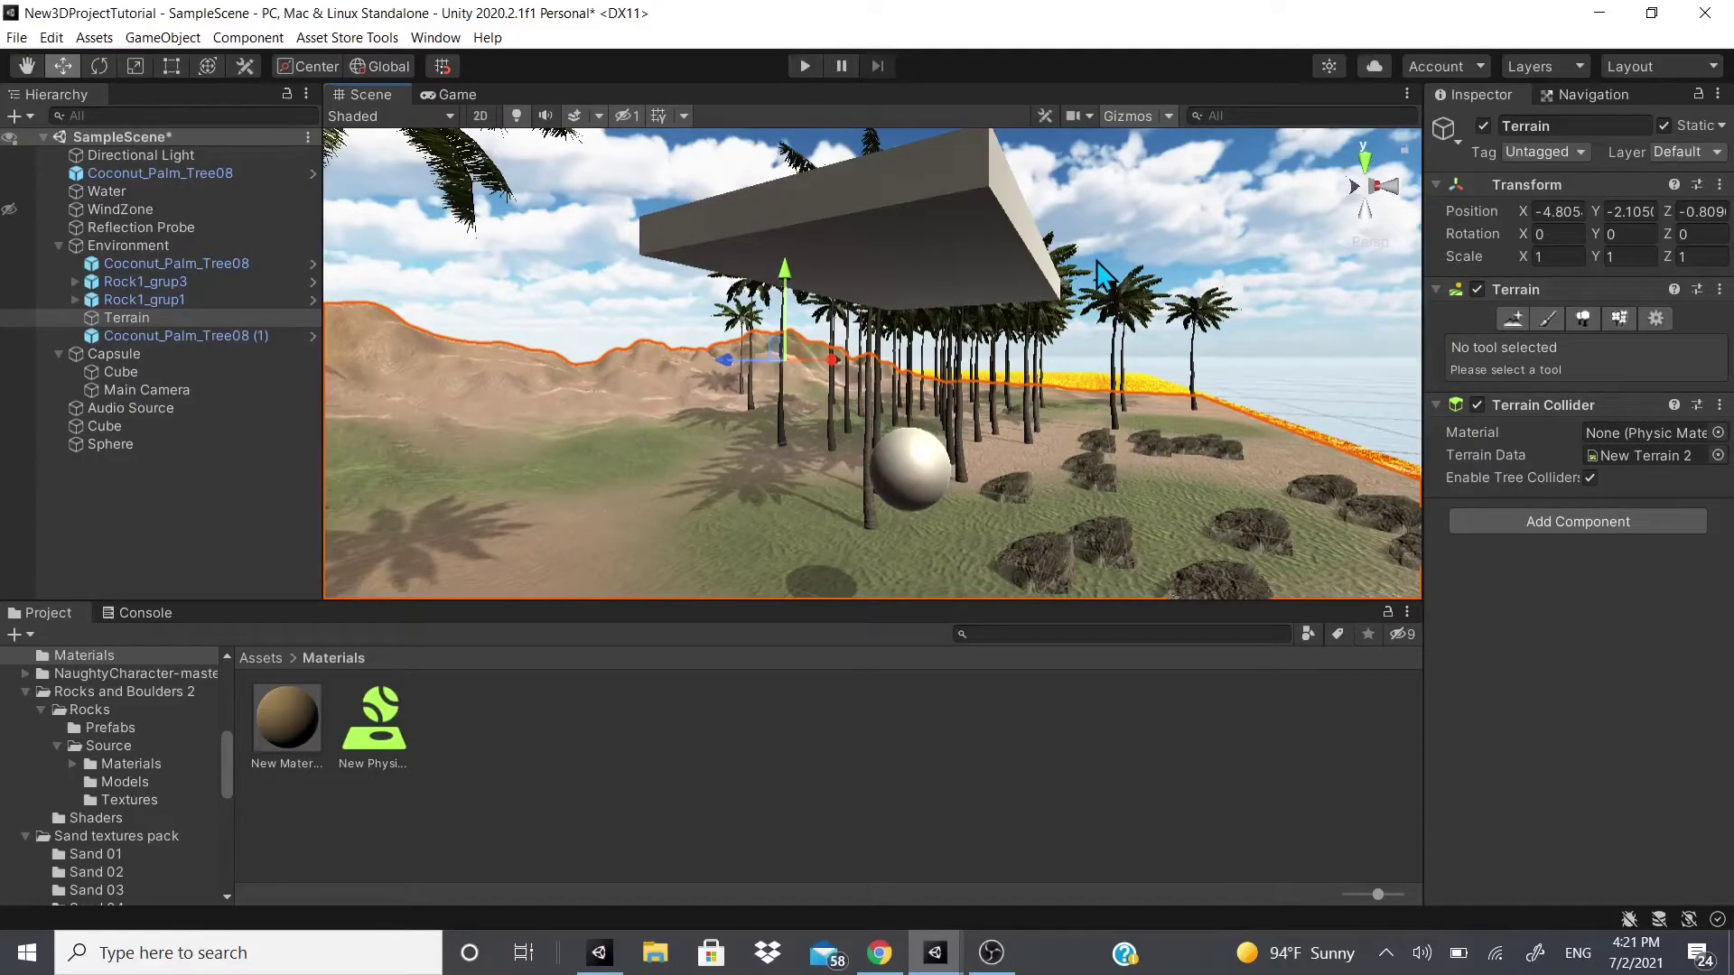
right_drag(1098, 271, 397, 718)
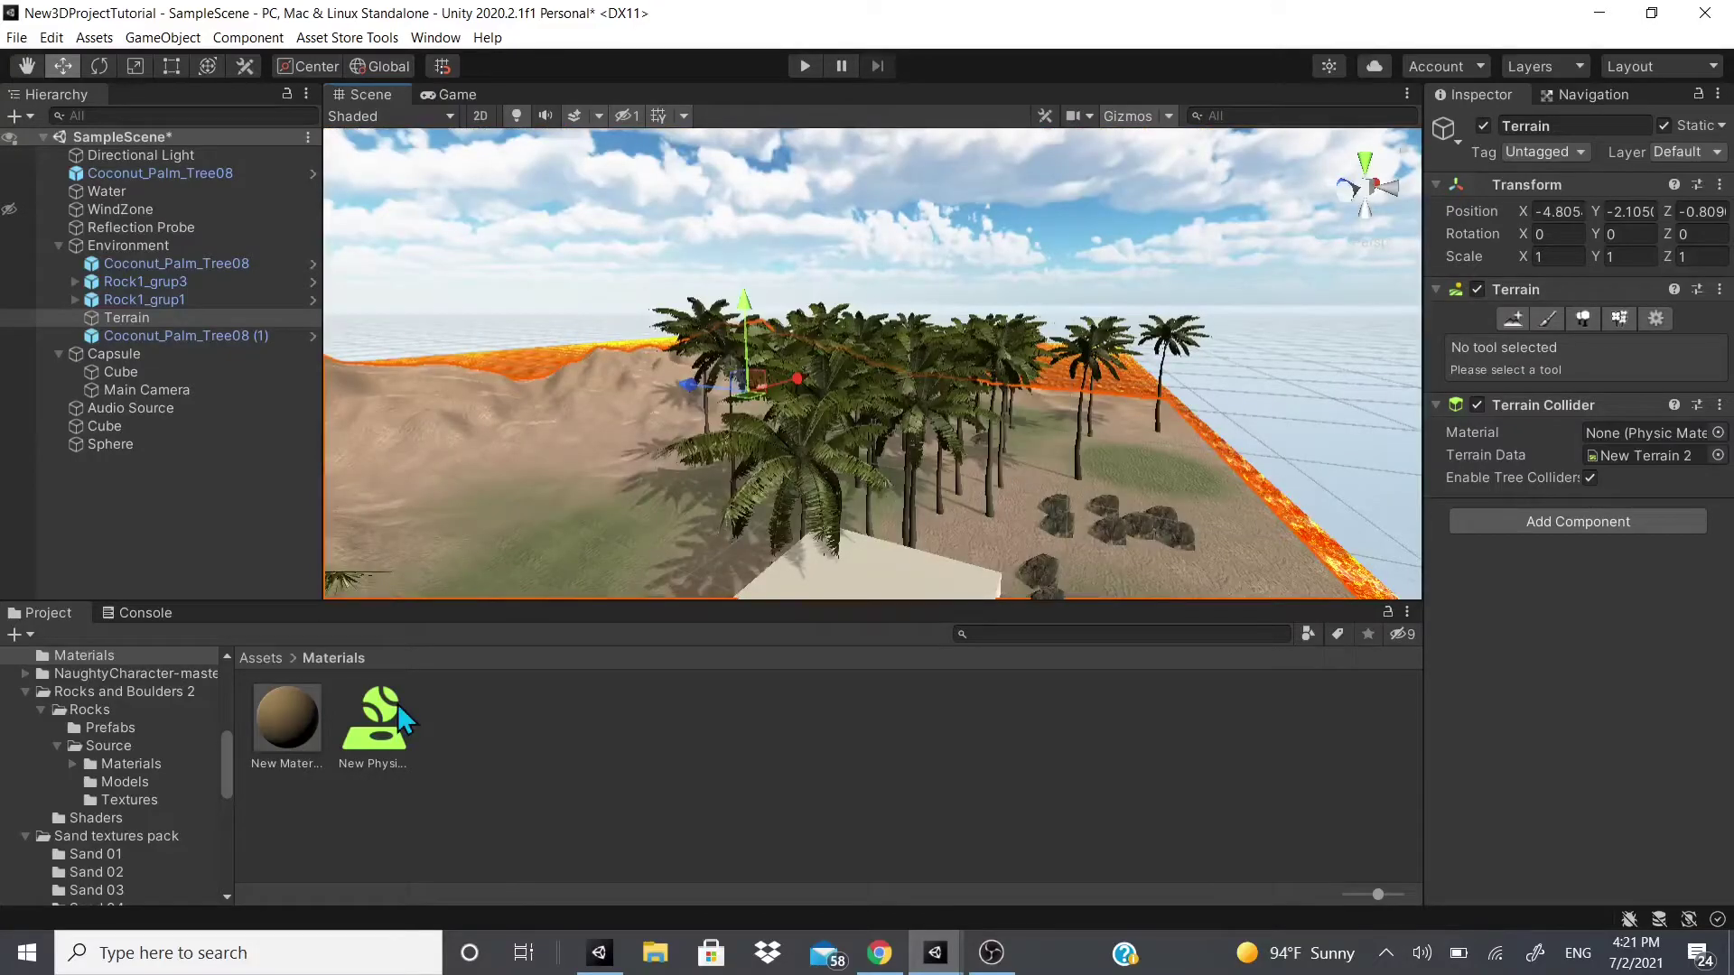
click(1547, 318)
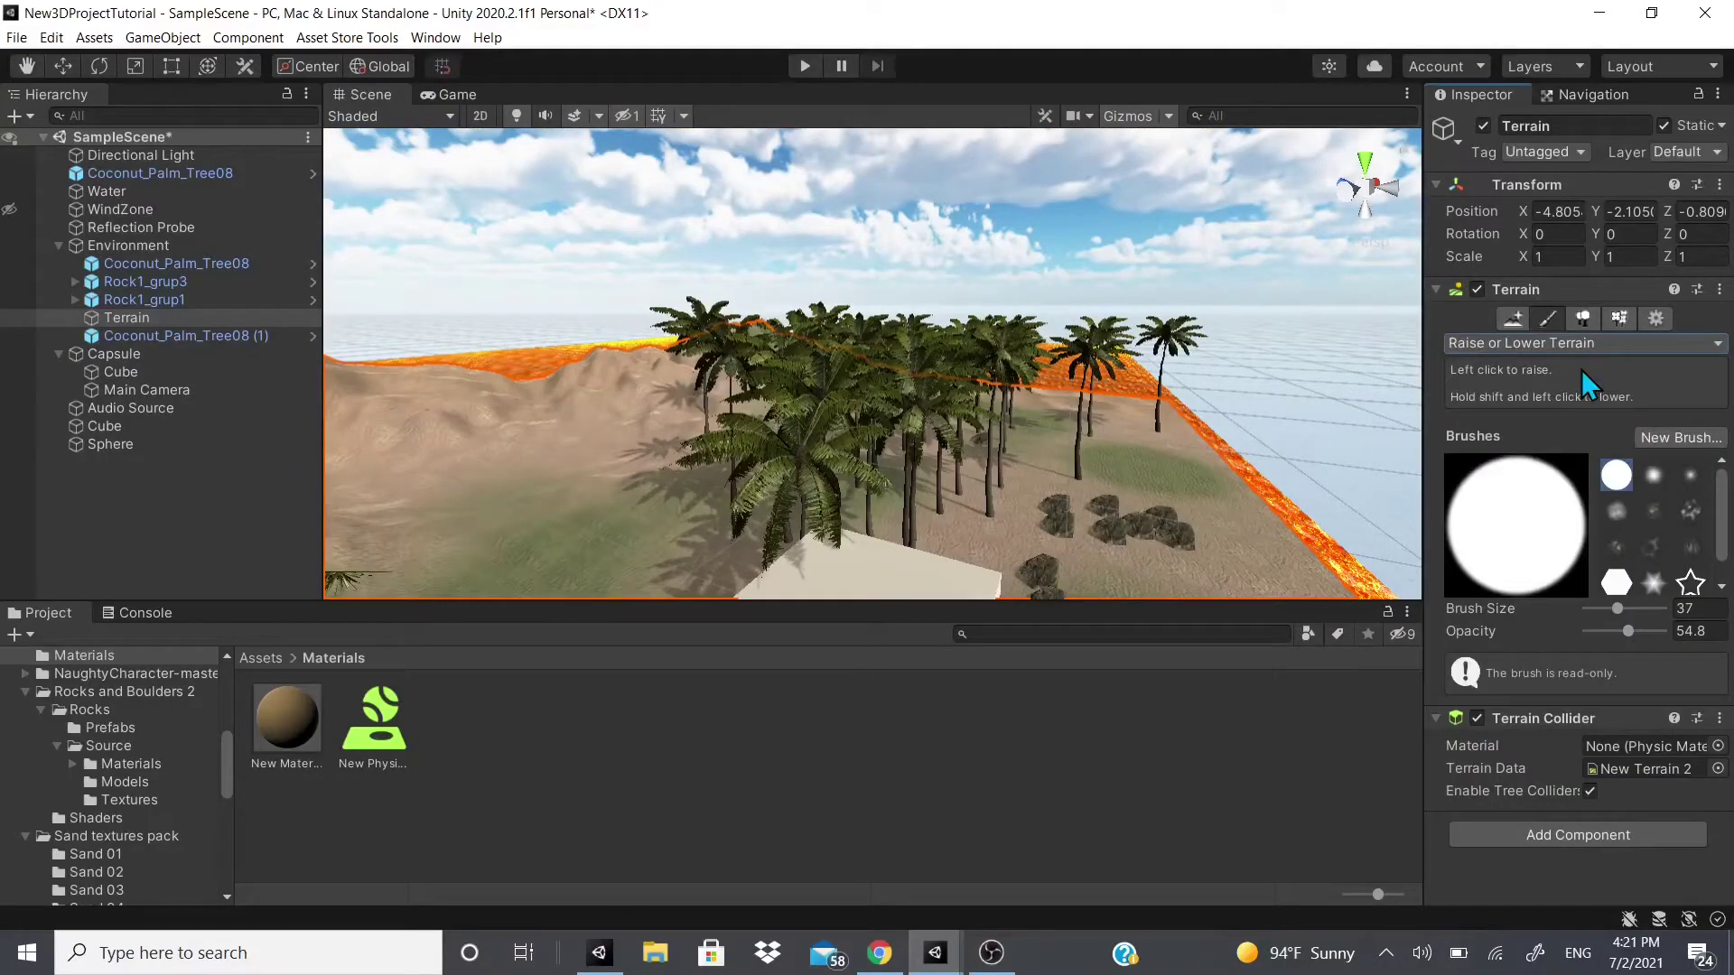
drag(1617, 608, 1586, 608)
click(545, 555)
drag(544, 554, 615, 479)
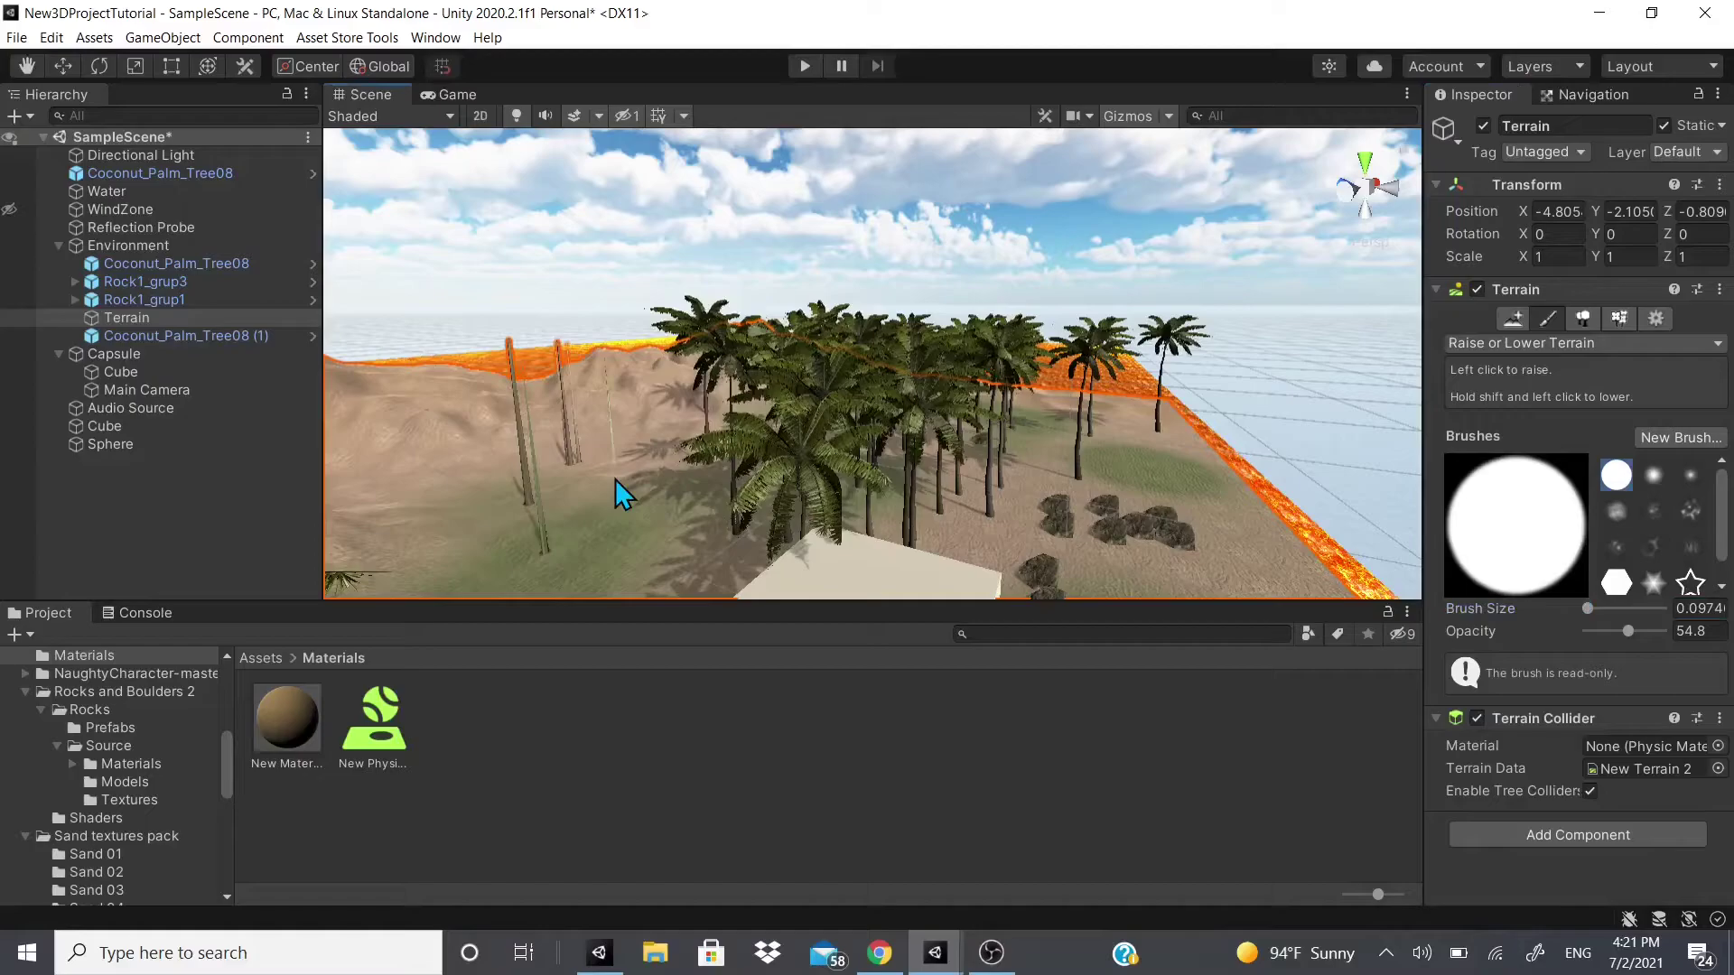
- Try raising a wide terrain column with Brush Size 5, and undo the raised terrain
drag(1587, 608, 1602, 607)
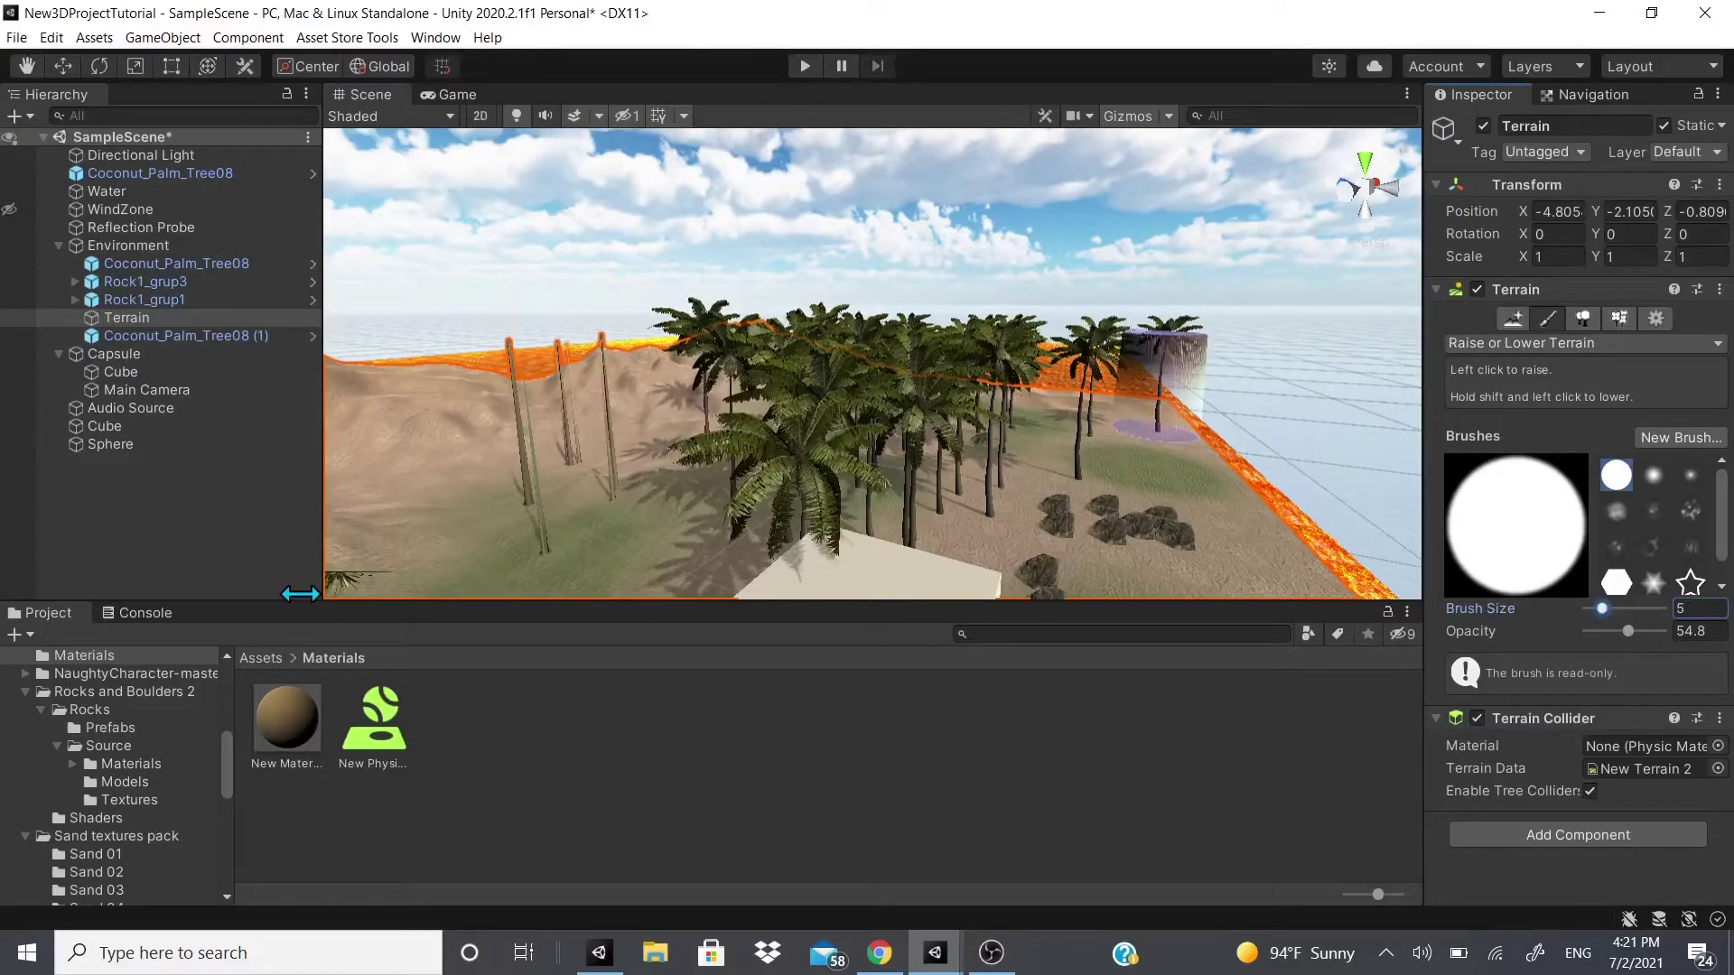
drag(623, 492, 656, 484)
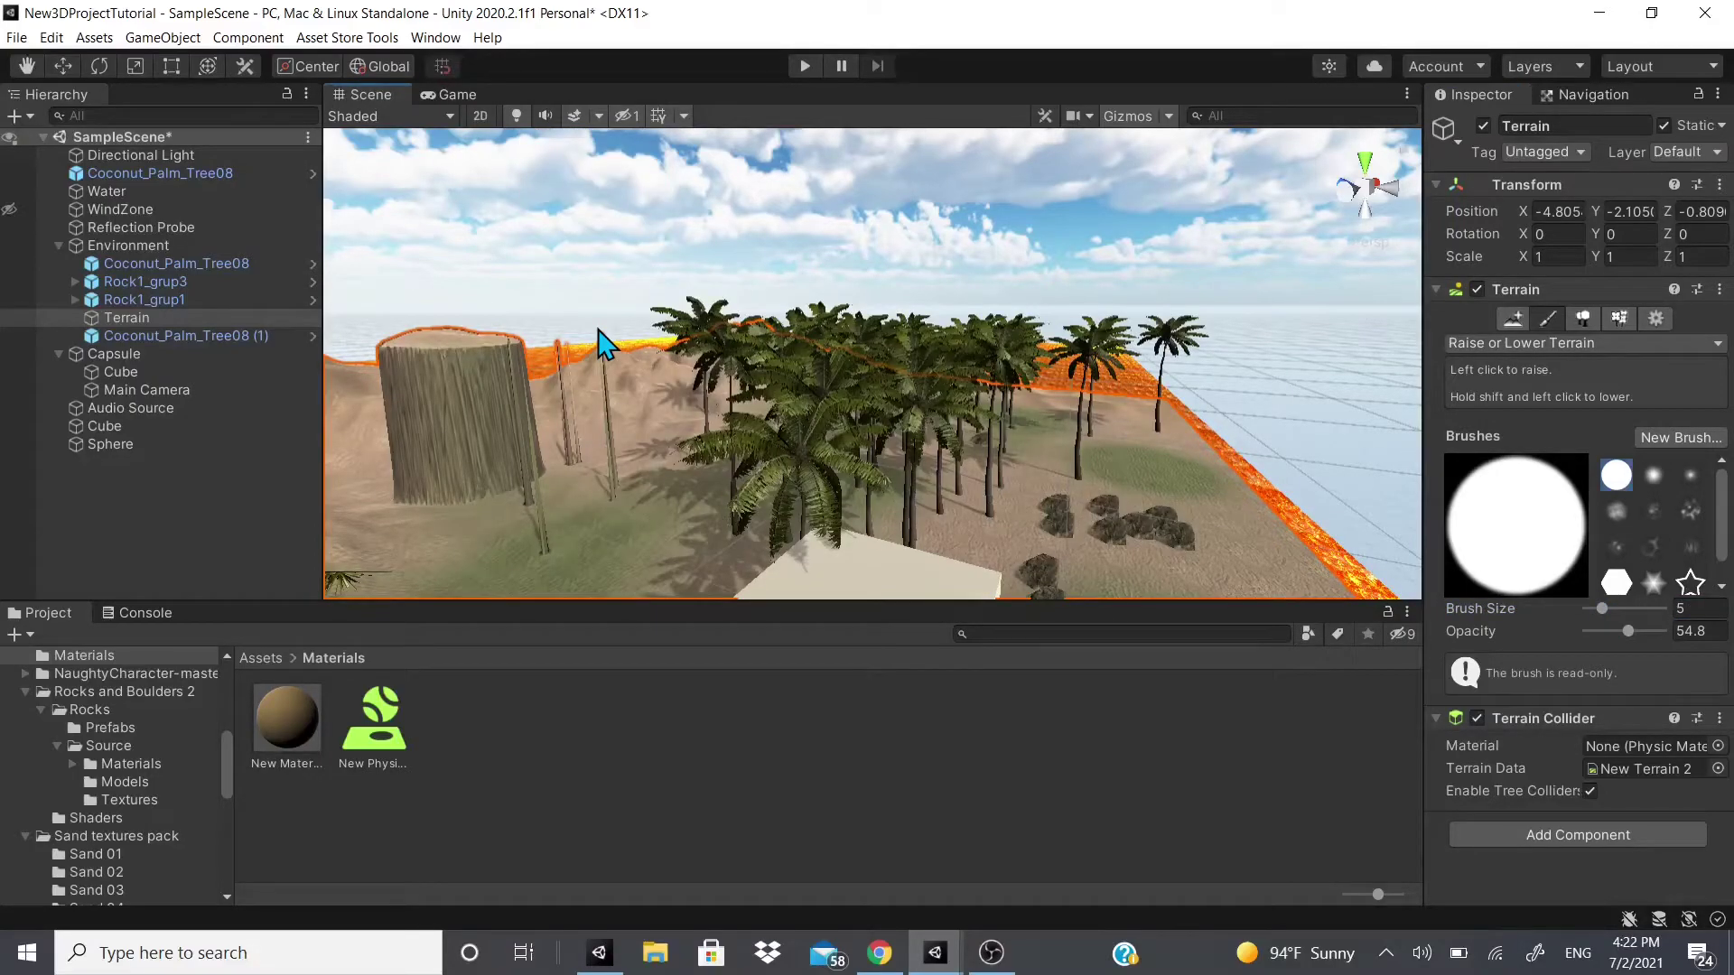
key(ctrl+z)
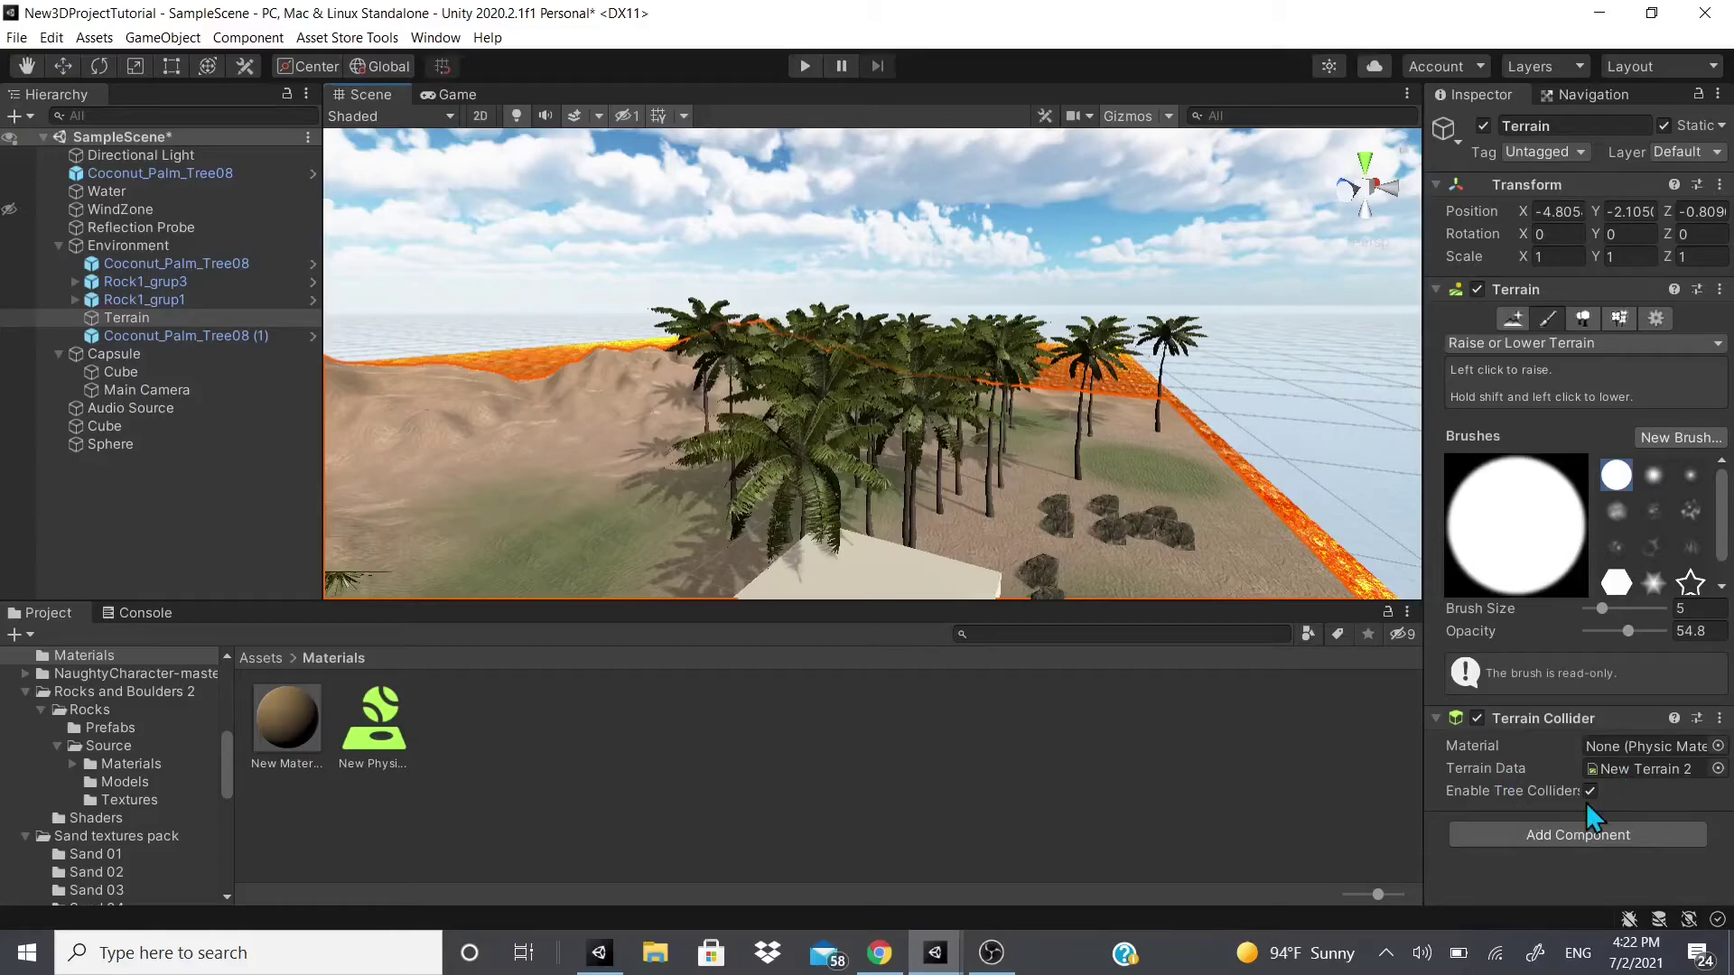
- Show the Terrain's Paint Trees tool with Rock1E selected, and switch to Create Neighbor Terrains
click(1590, 318)
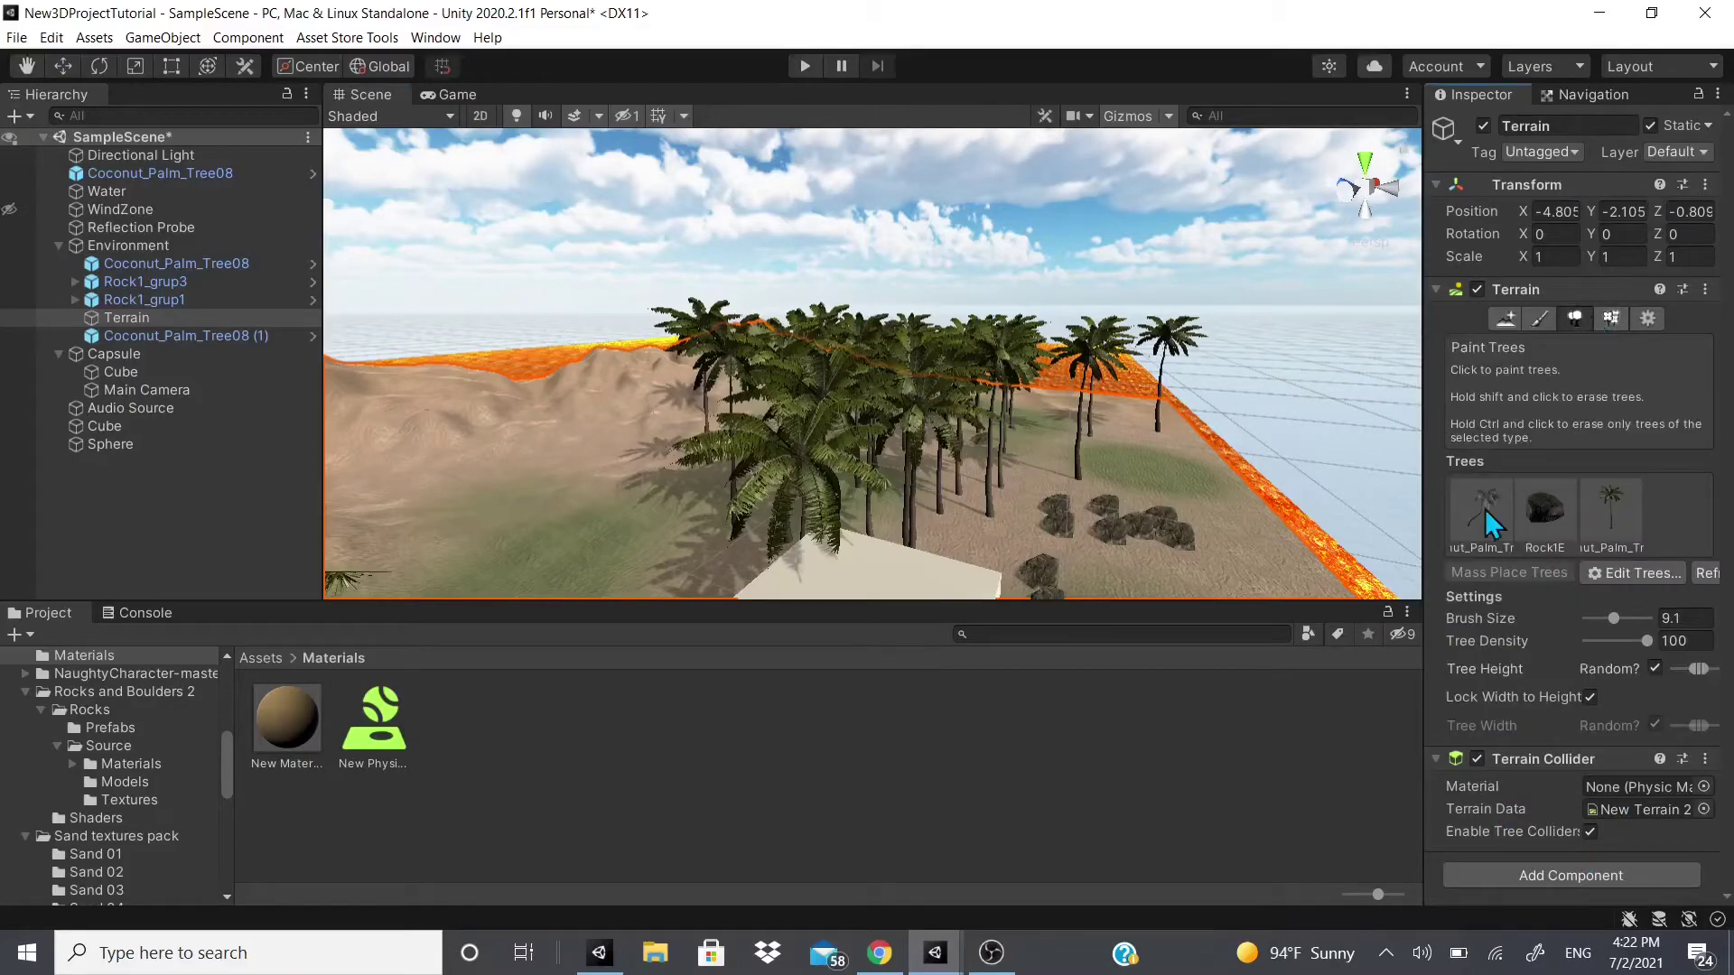
click(1549, 507)
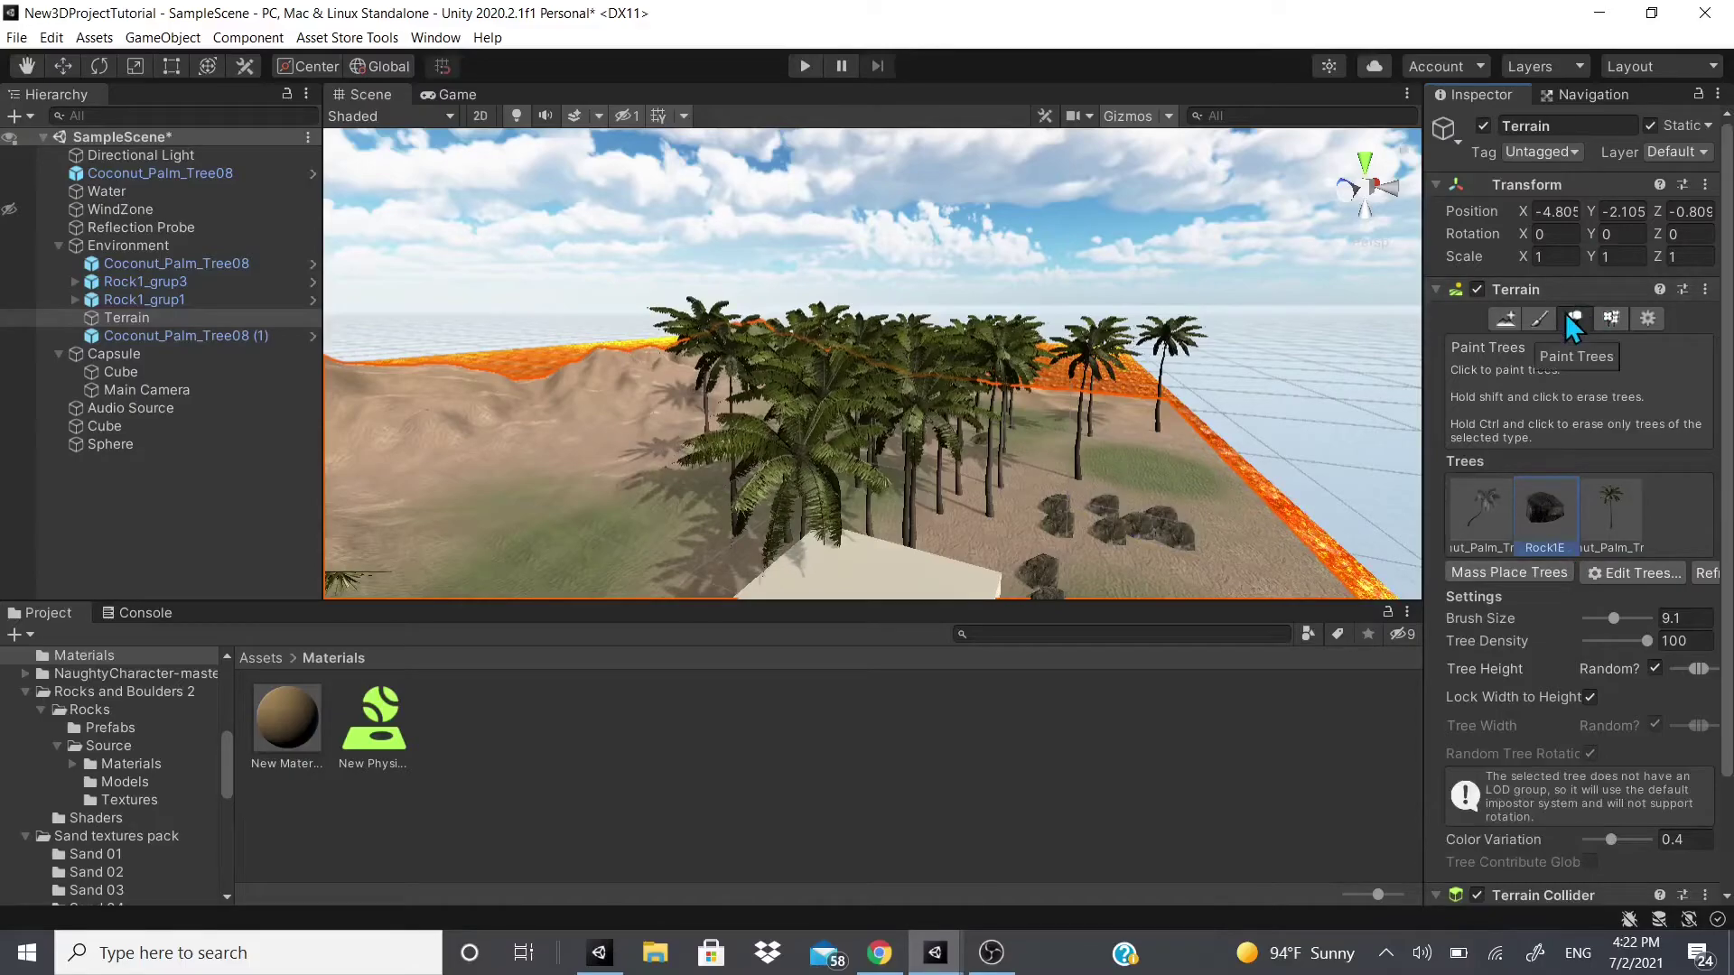
click(1503, 318)
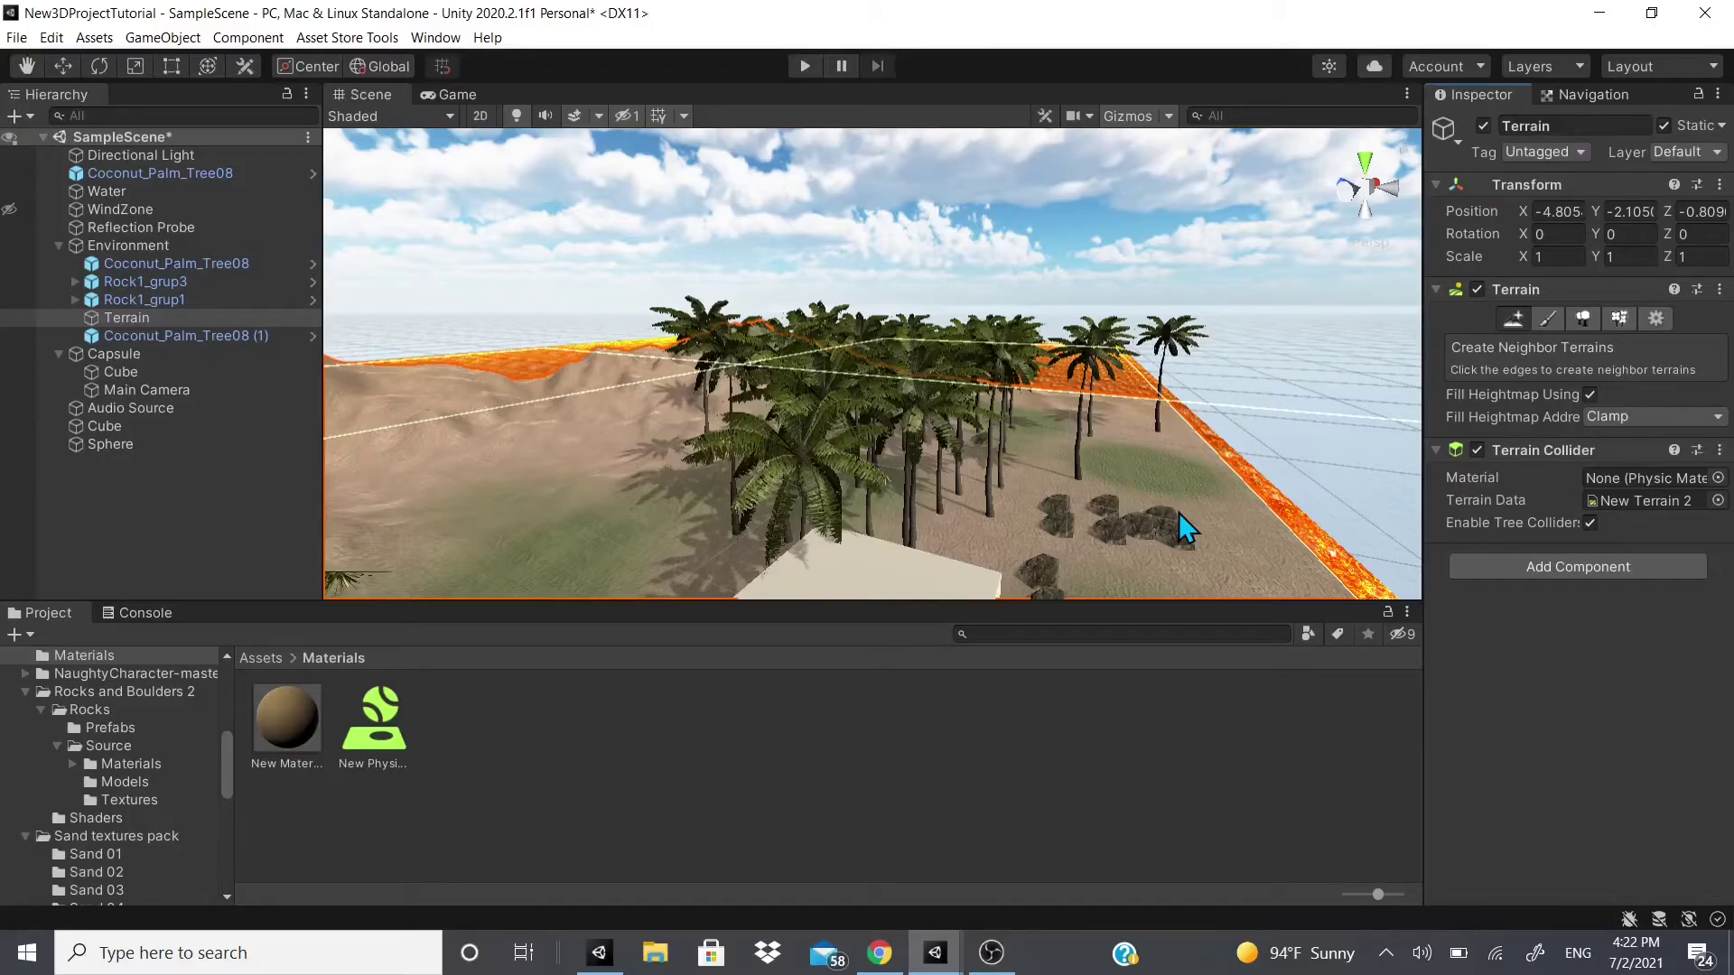
- Examine the categories of components that can be added to the Terrain, and close the list without adding one
click(1491, 560)
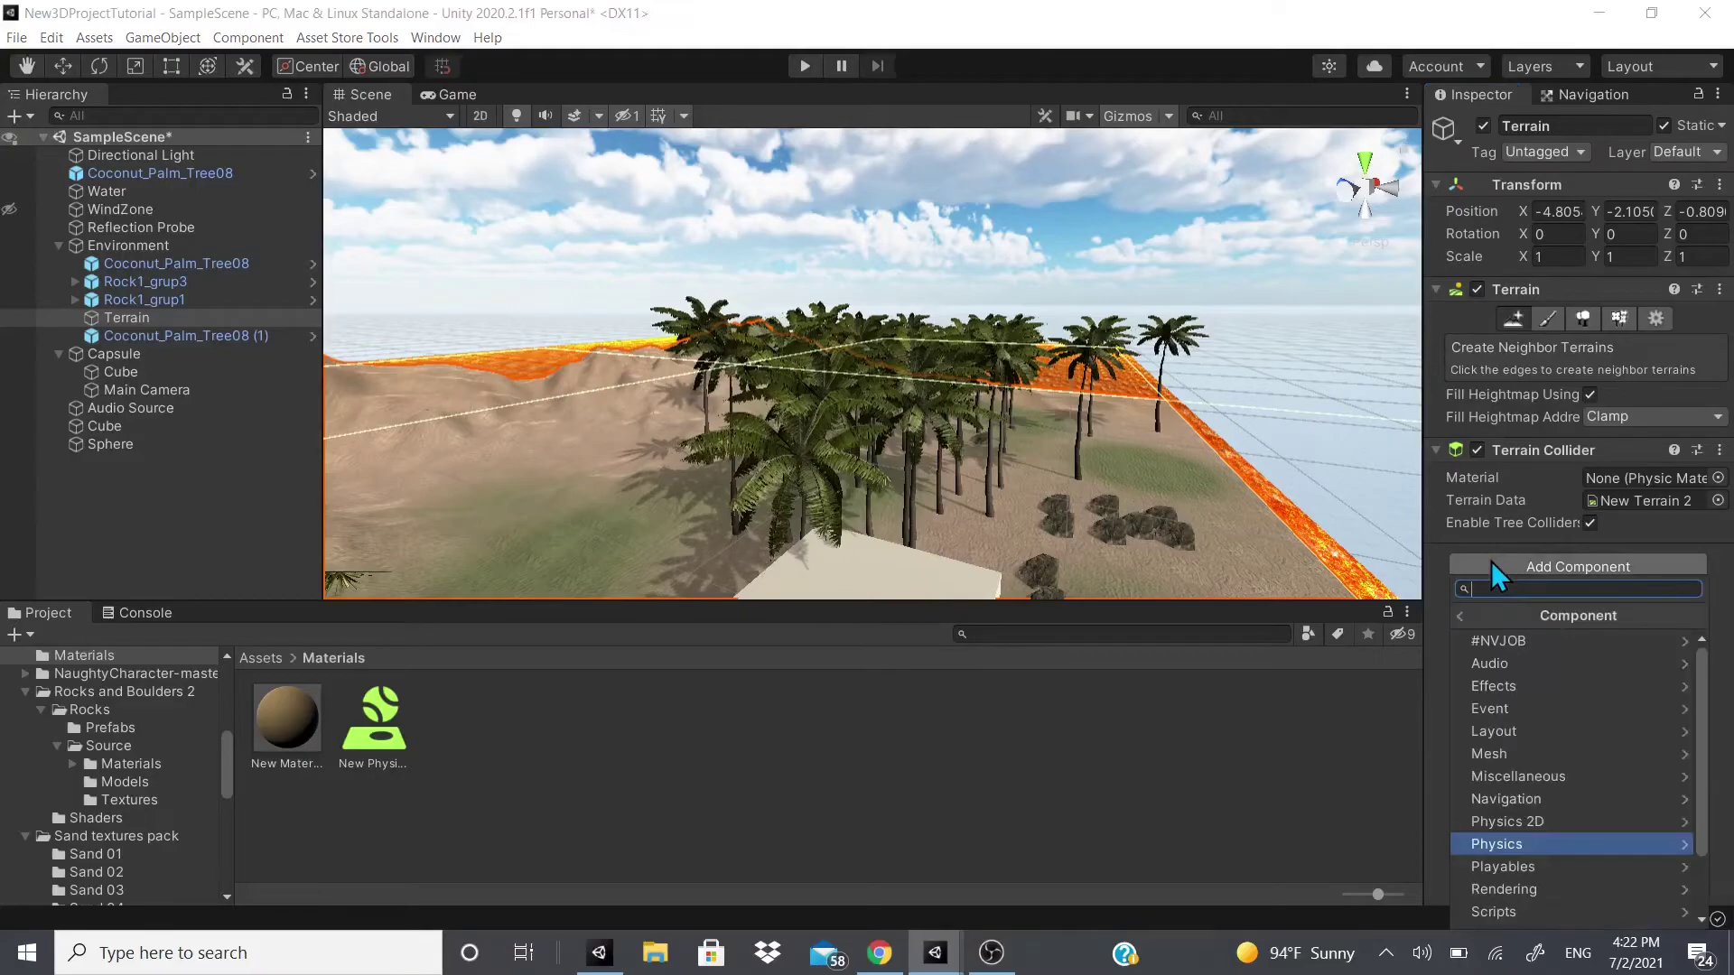
key(Down)
key(Down)
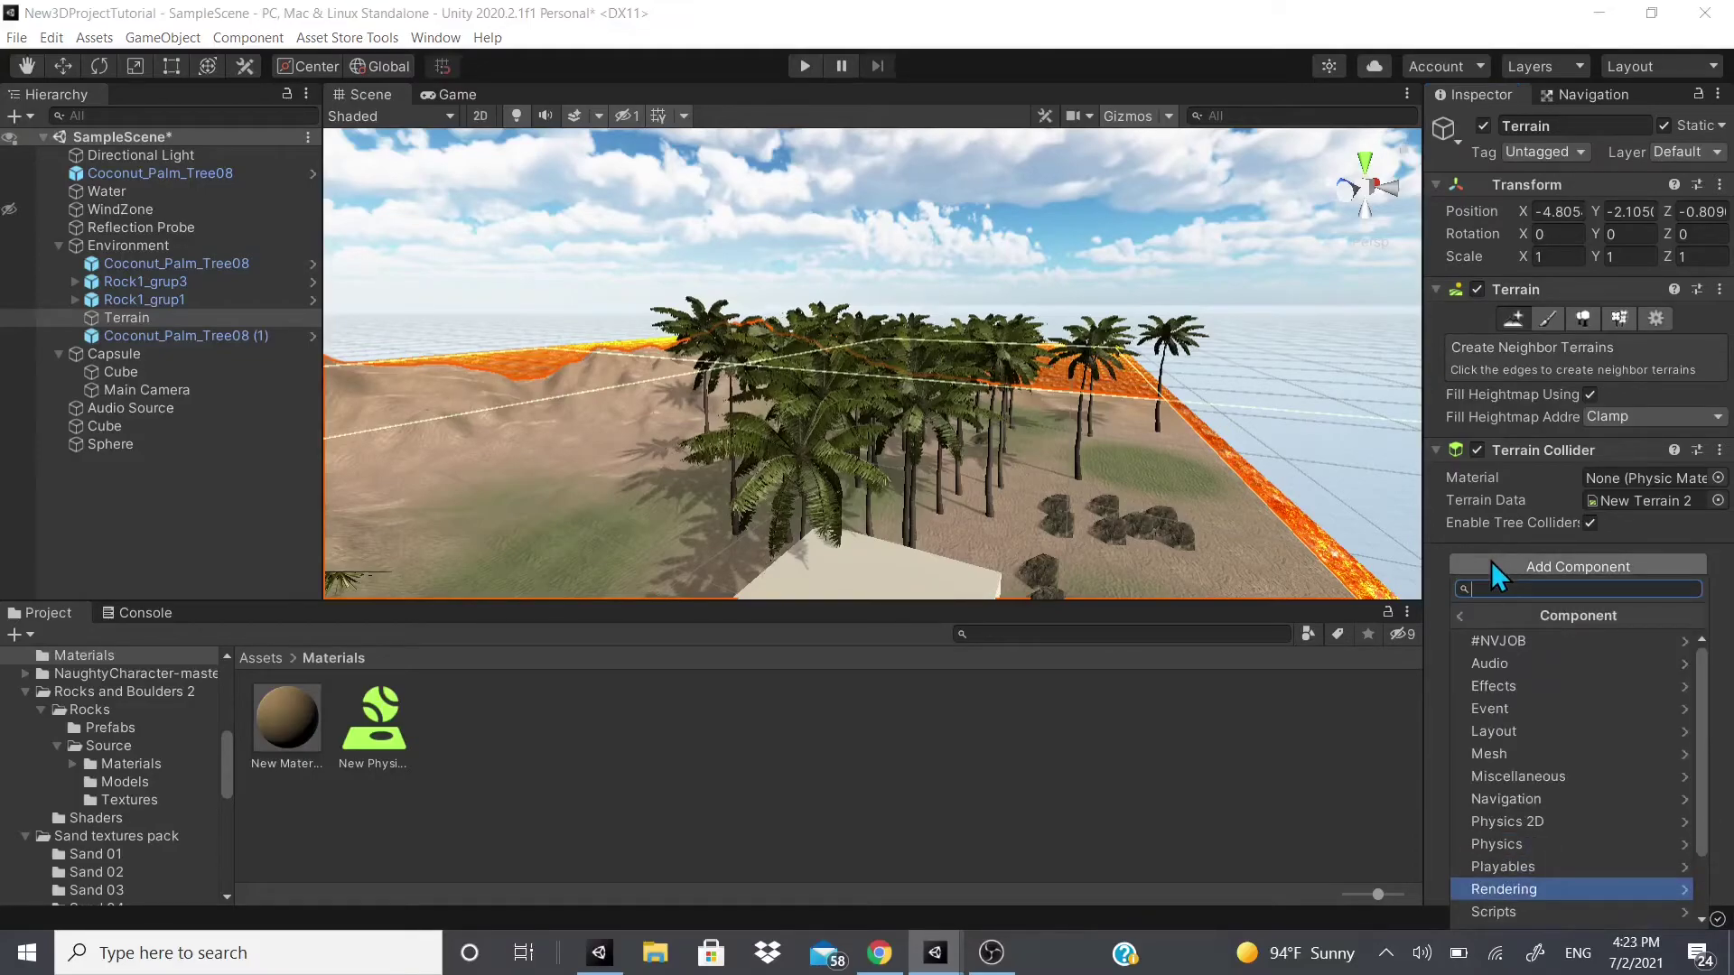
key(Down)
key(Down)
key(Down)
key(Down)
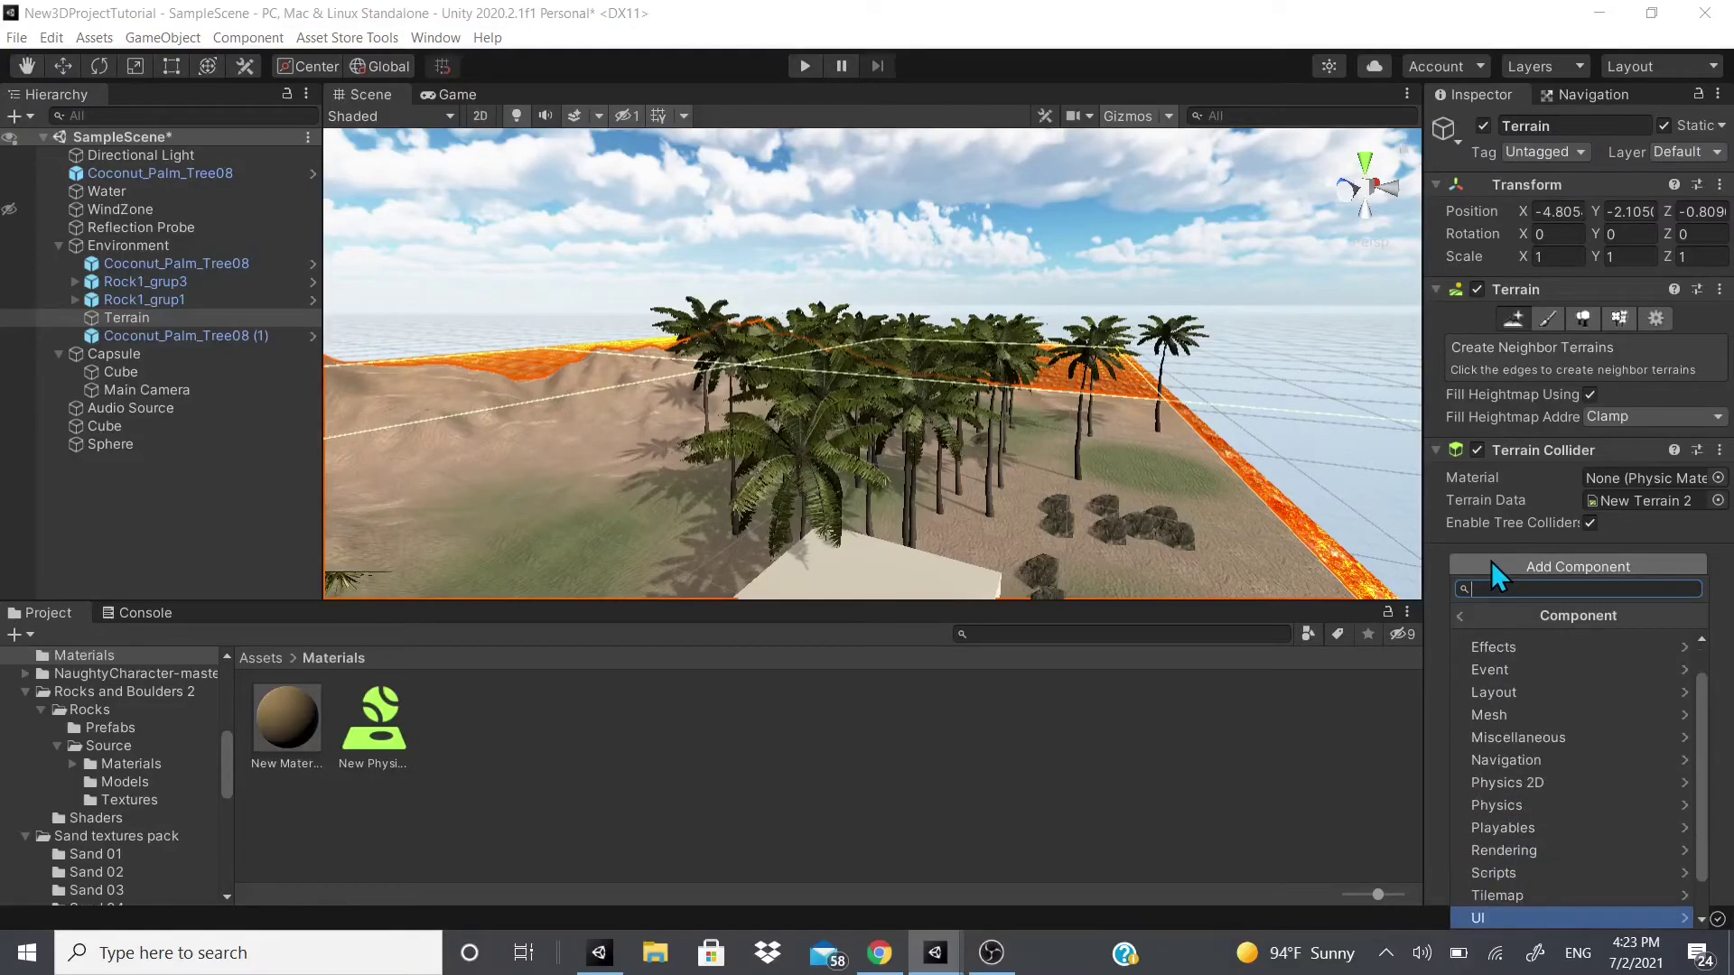
key(Down)
key(Down)
key(Up)
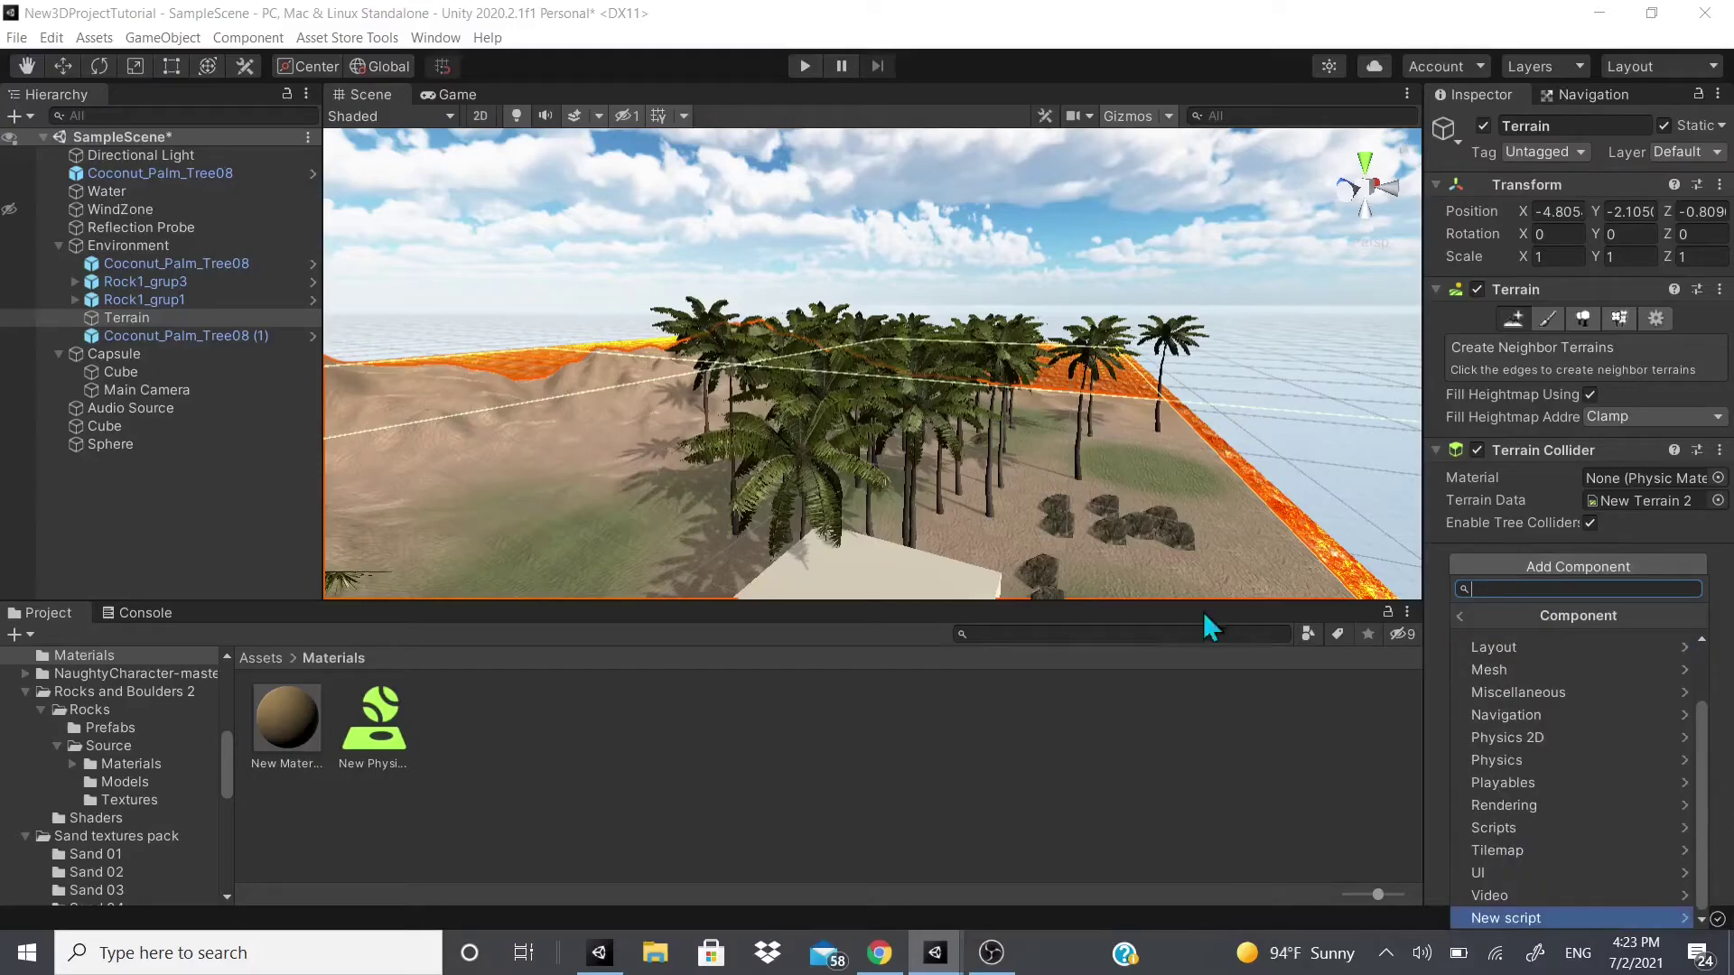
click(902, 723)
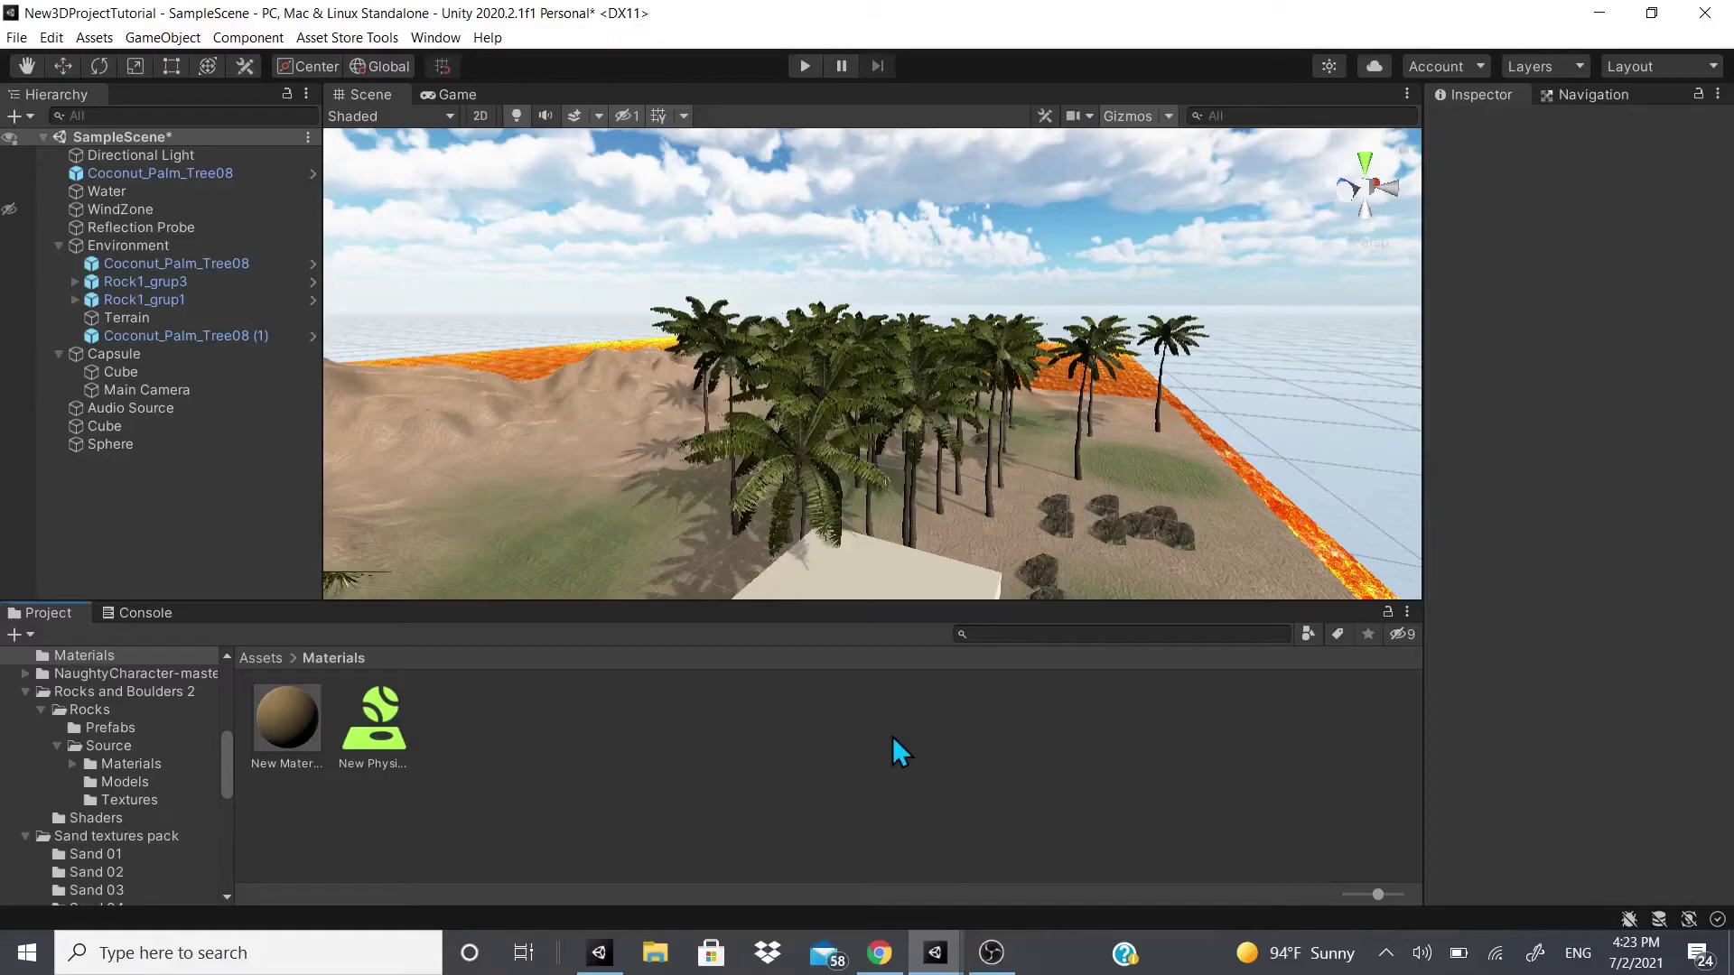
right_click(596, 740)
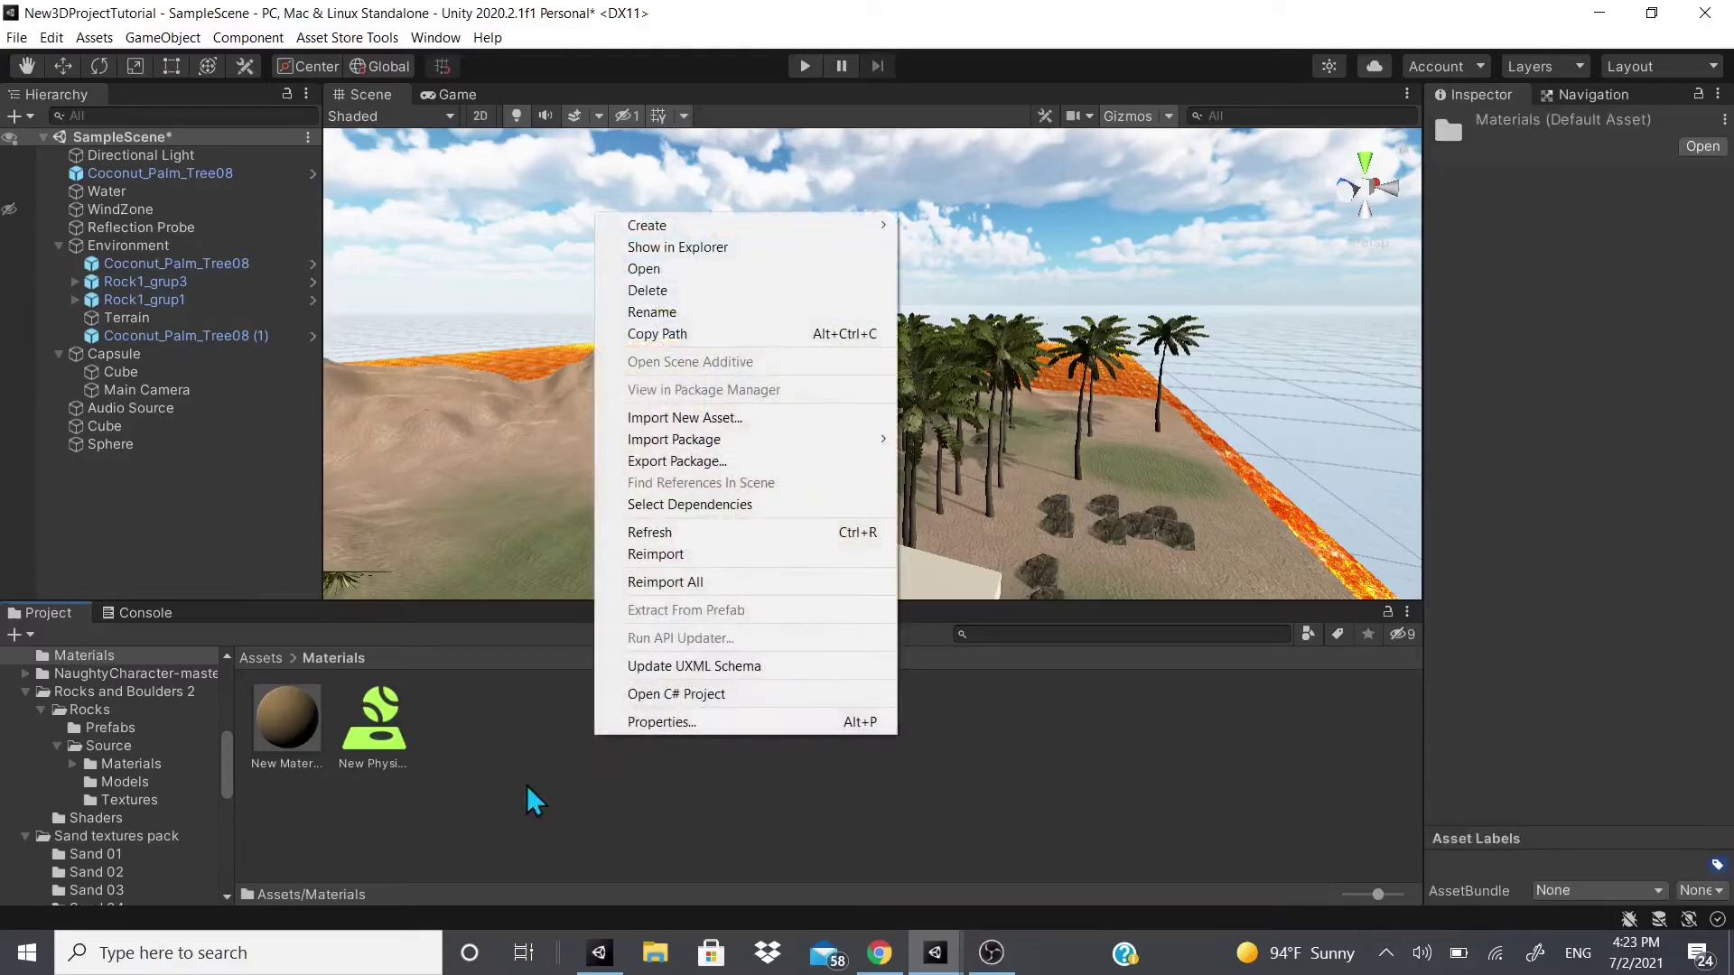
mouse_move(843, 228)
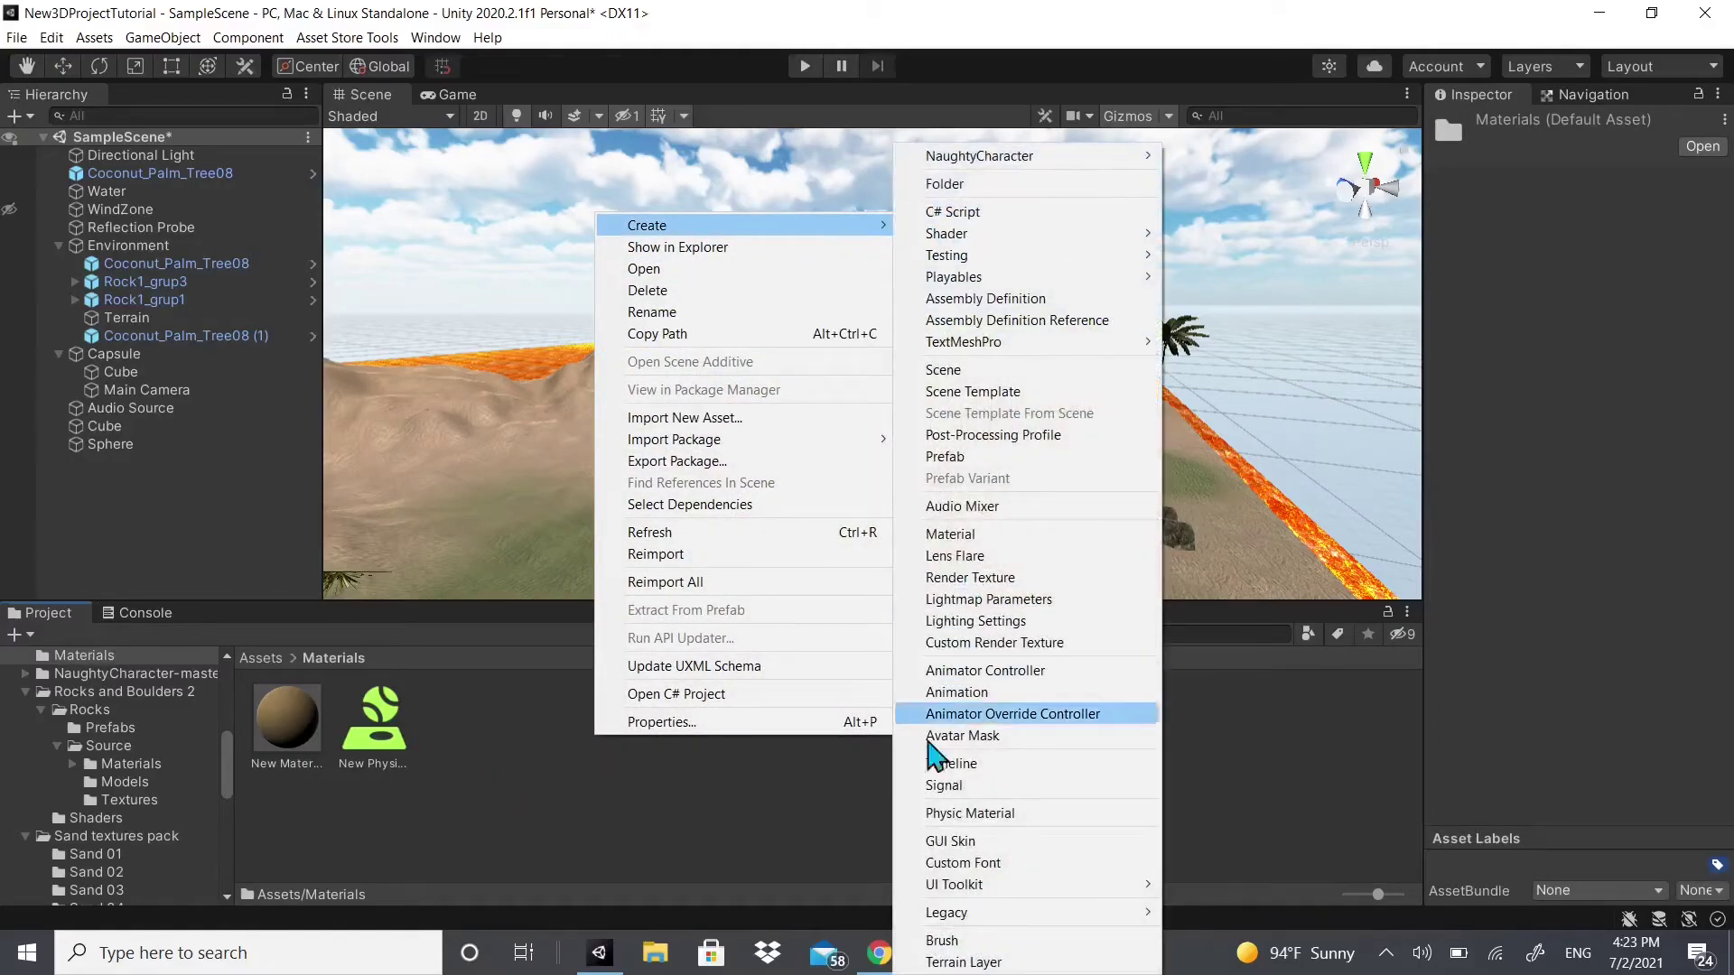
click(776, 875)
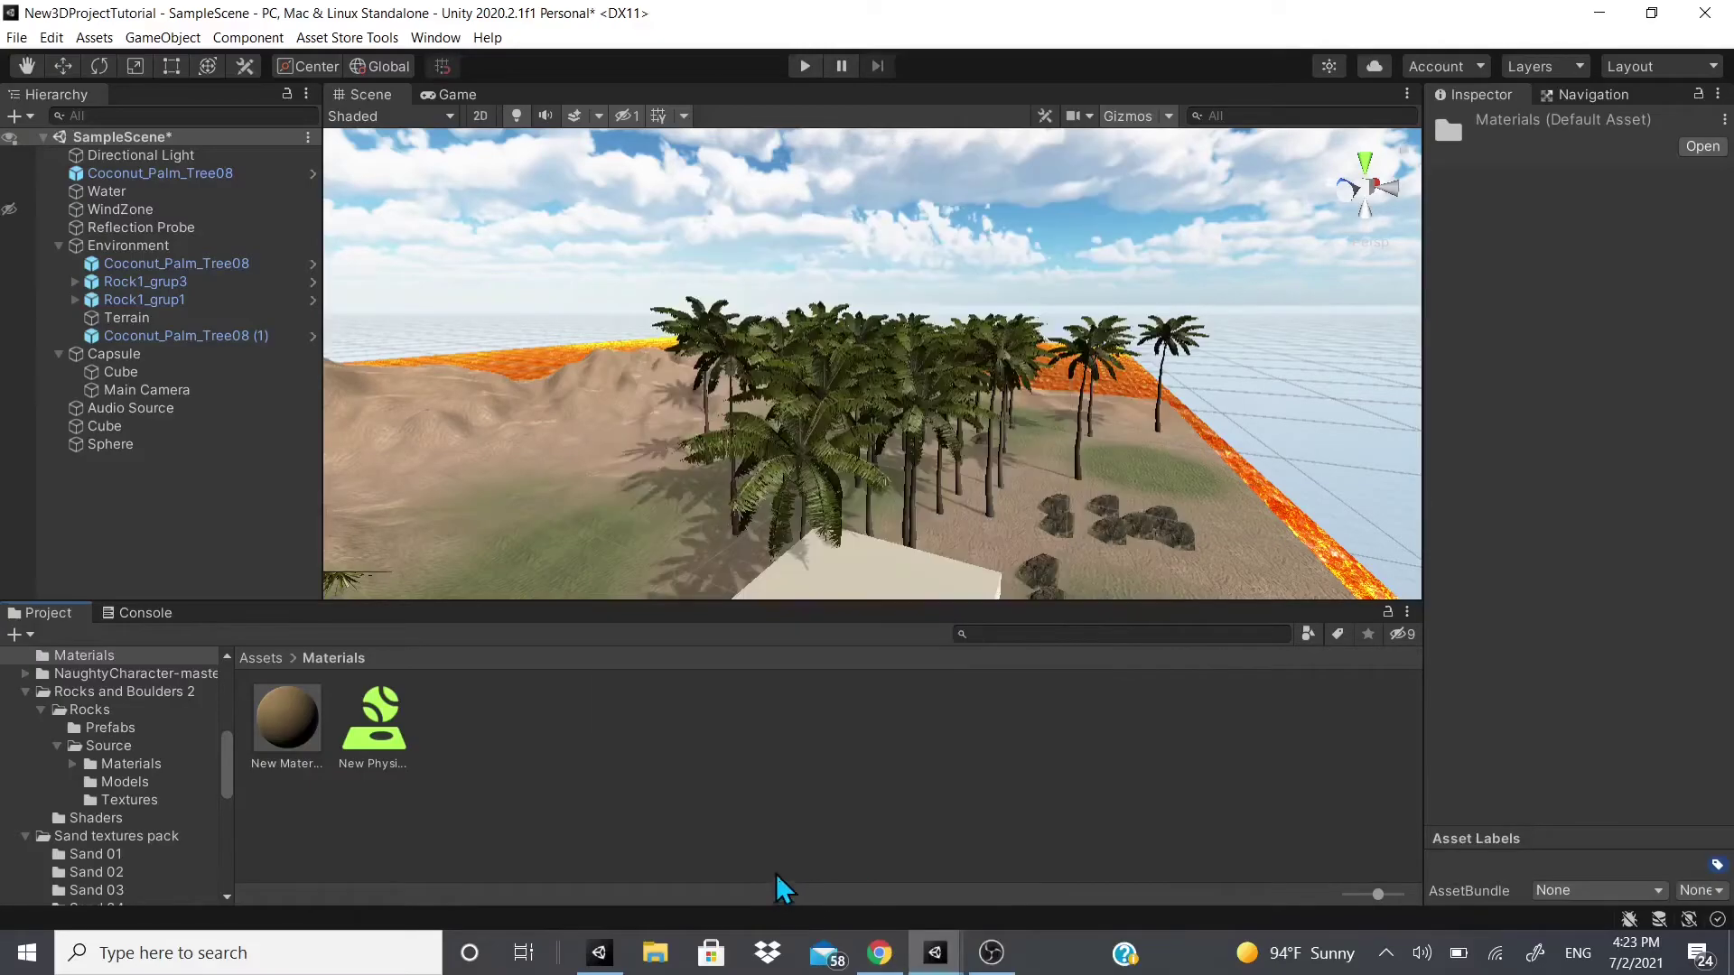
click(17, 37)
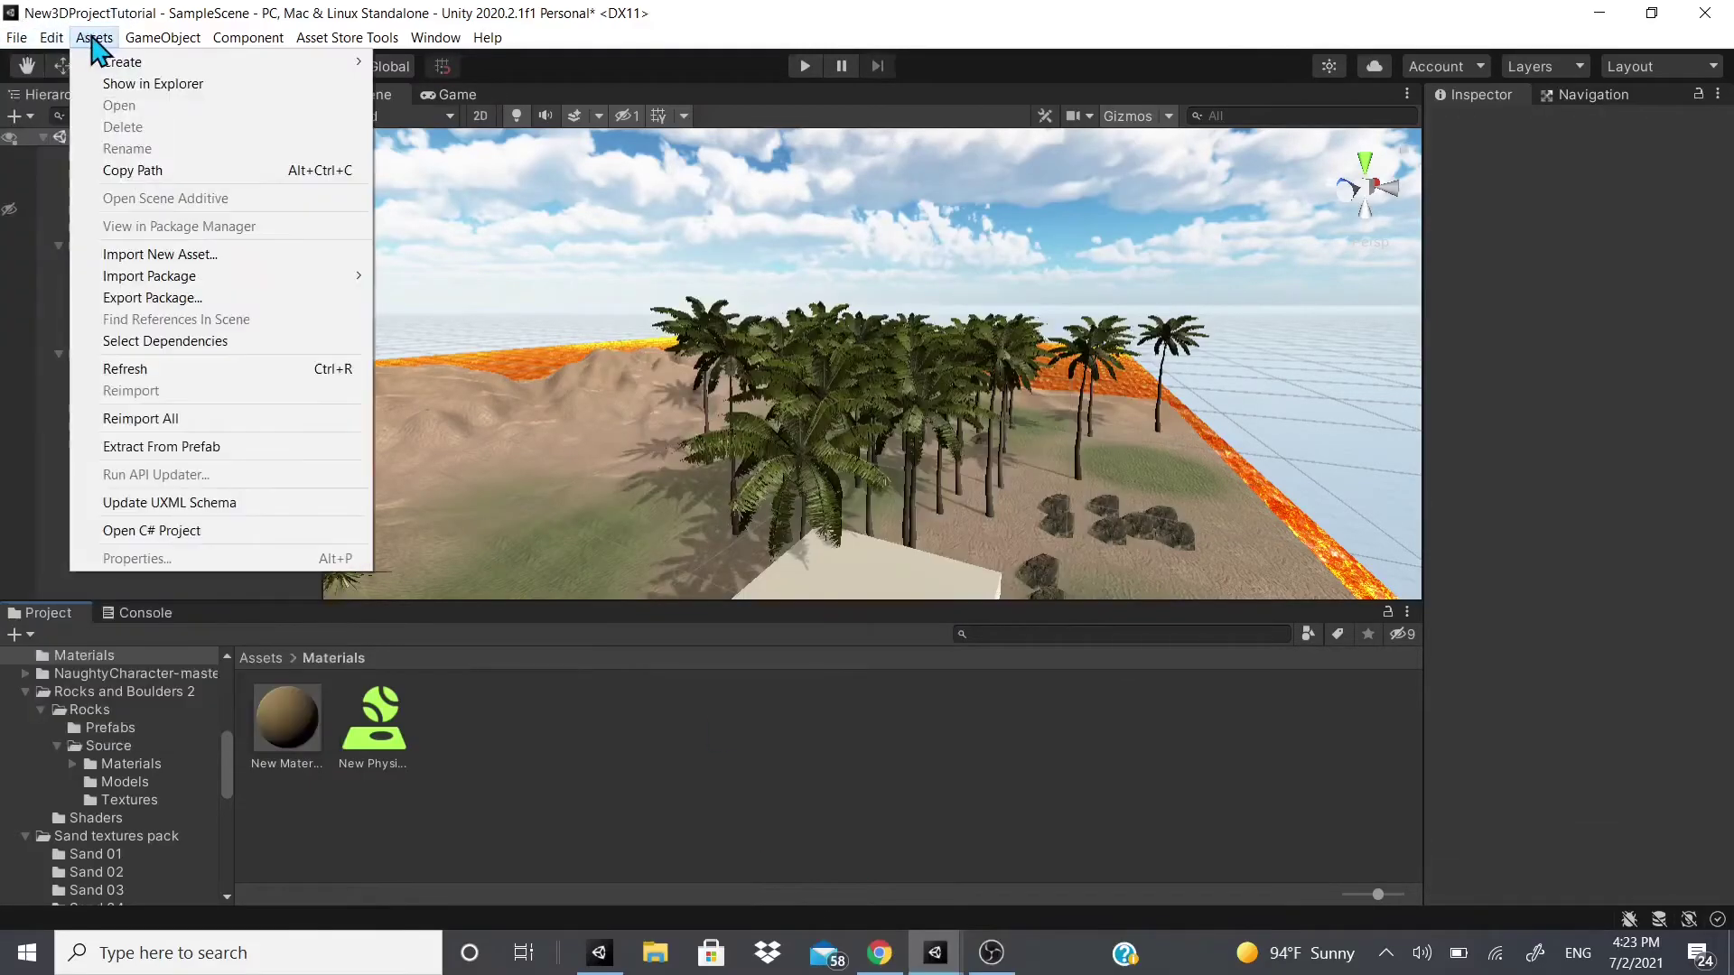
mouse_move(51, 37)
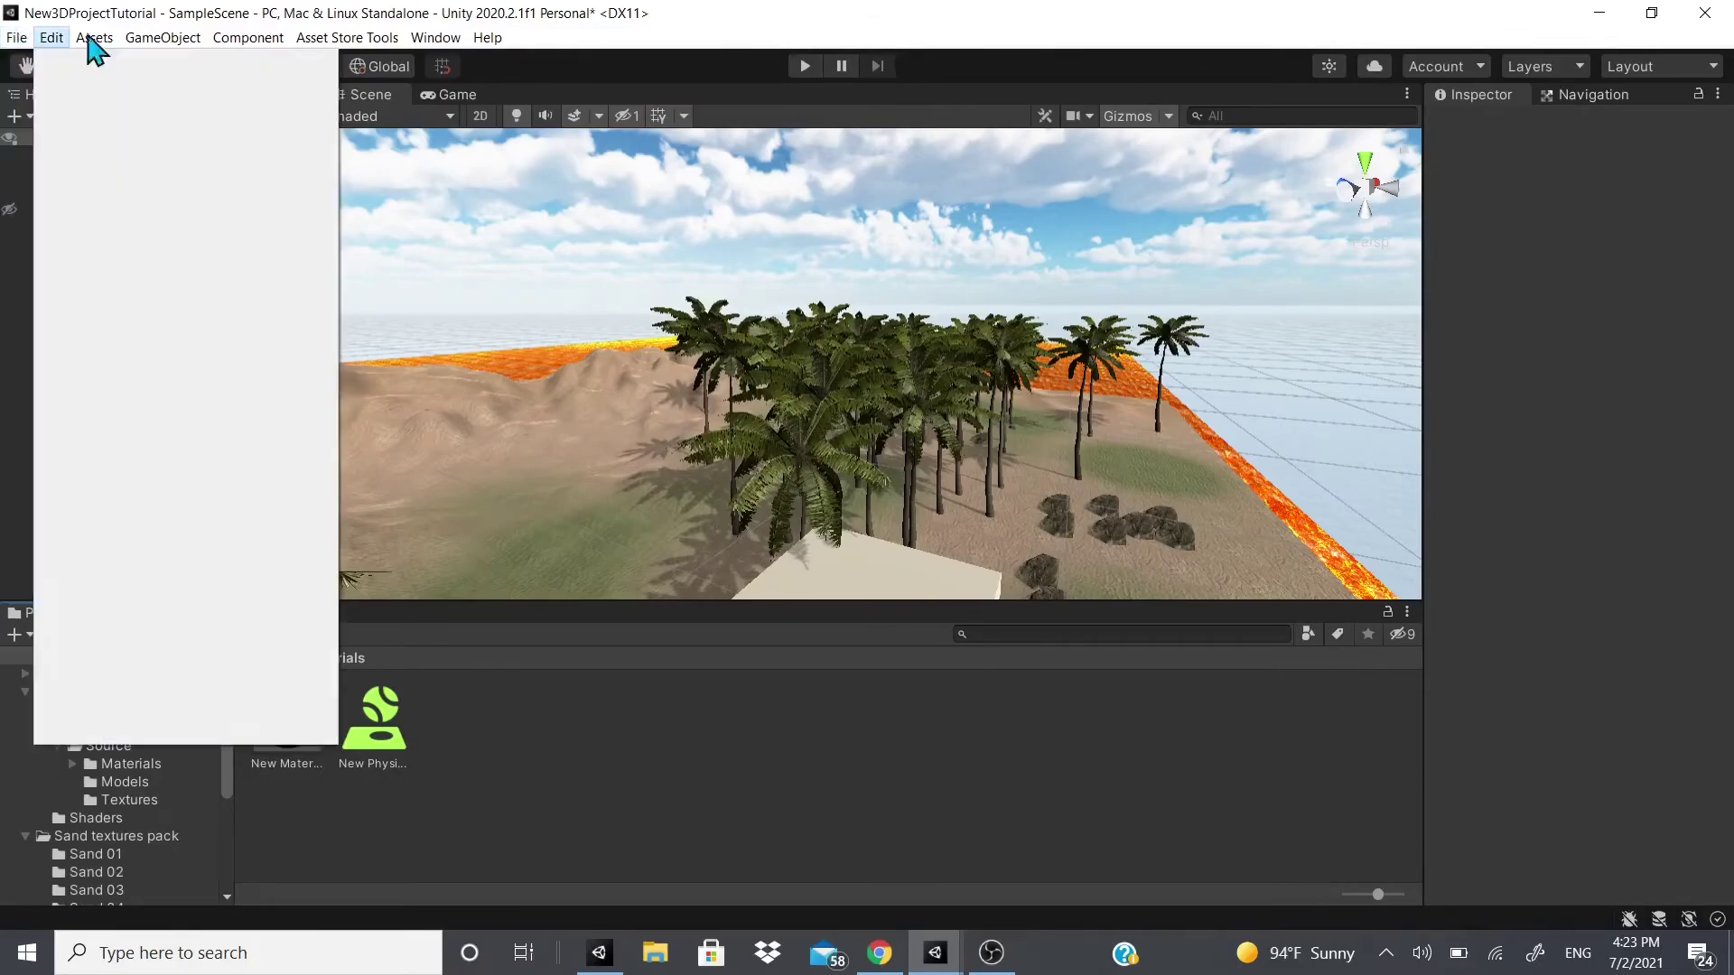
mouse_move(488, 37)
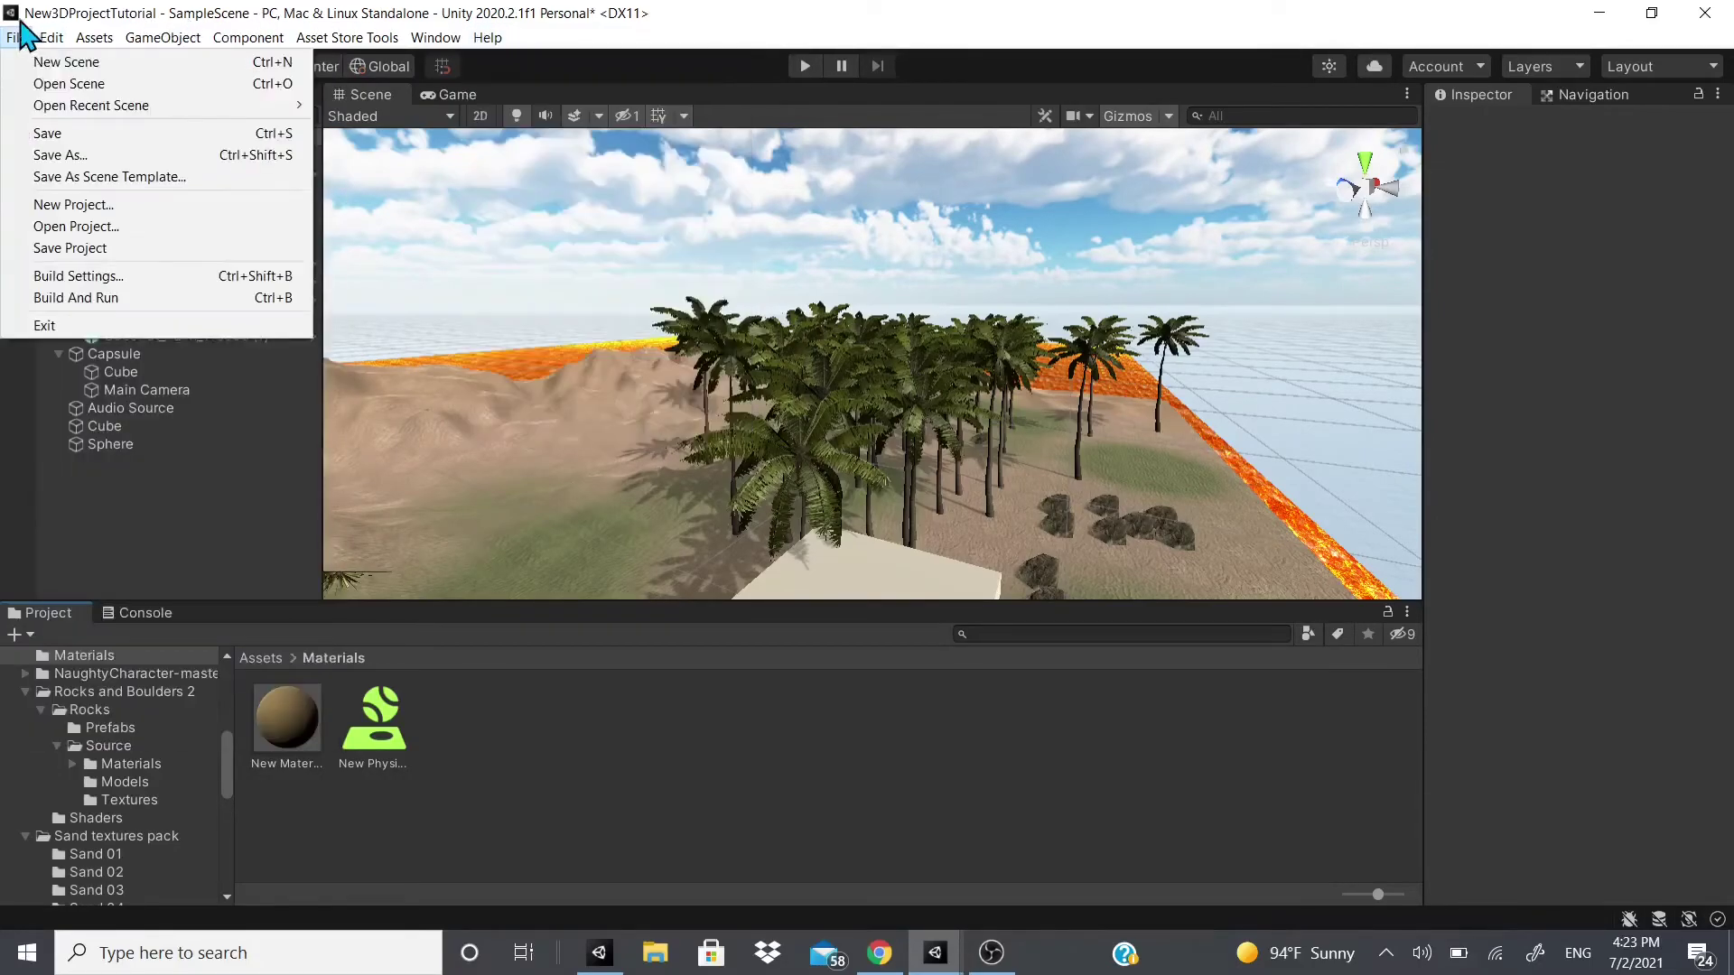
mouse_move(249, 37)
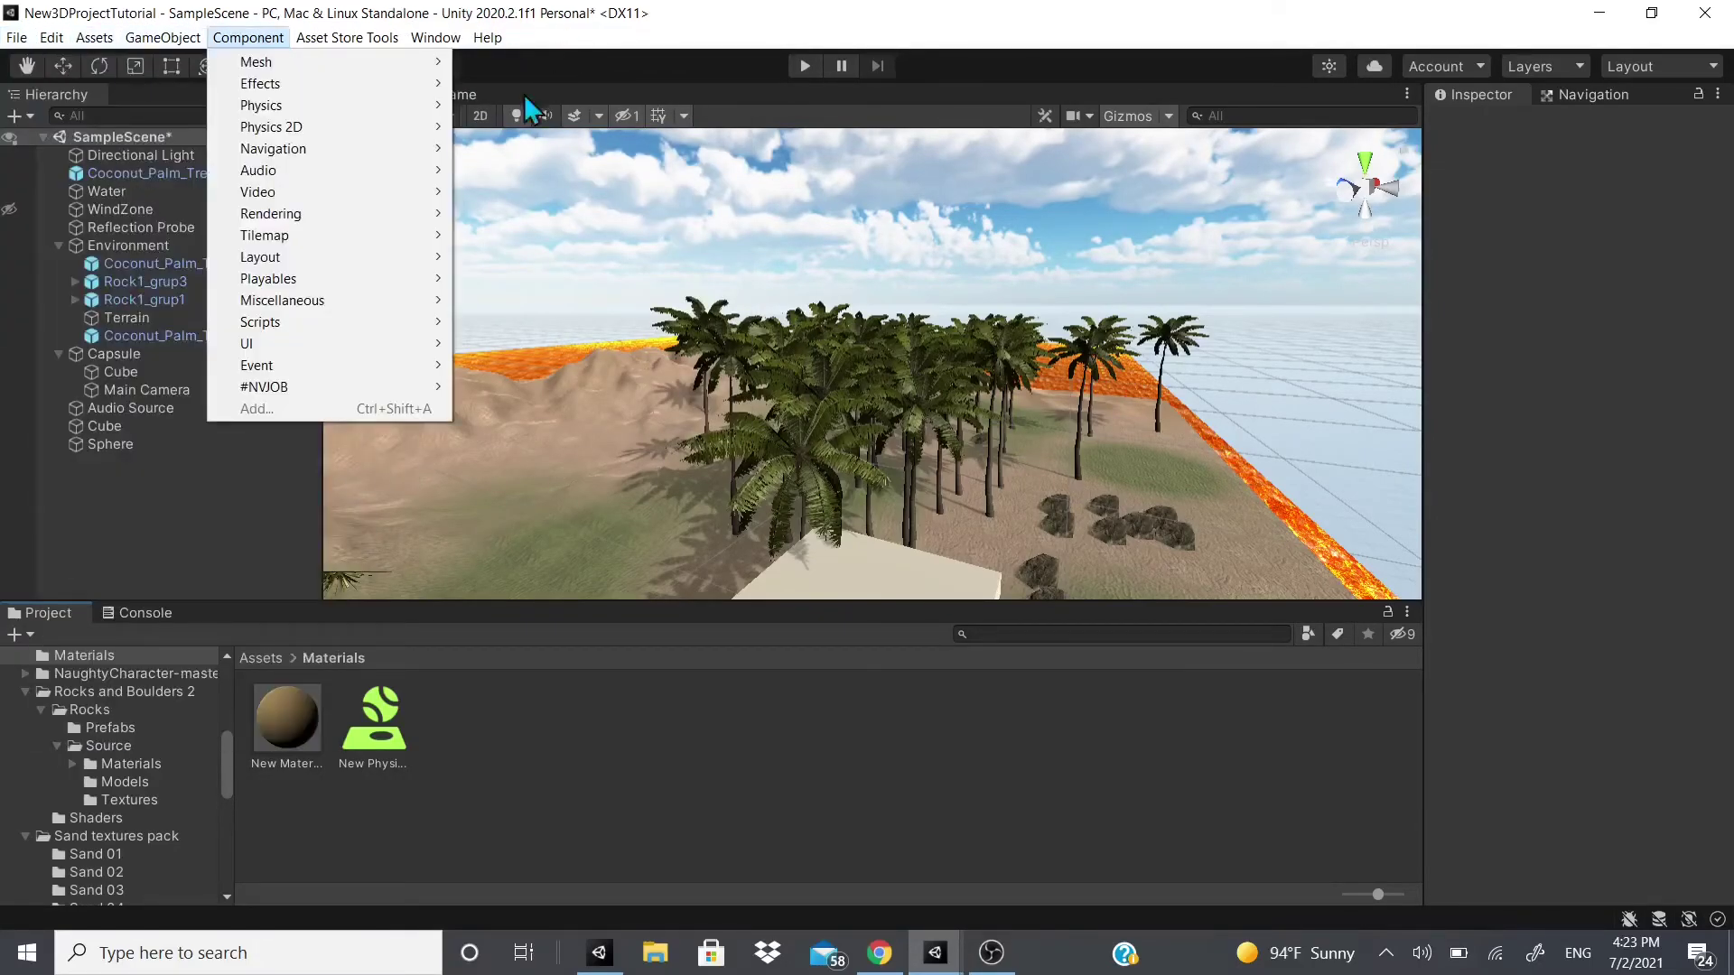
click(1045, 725)
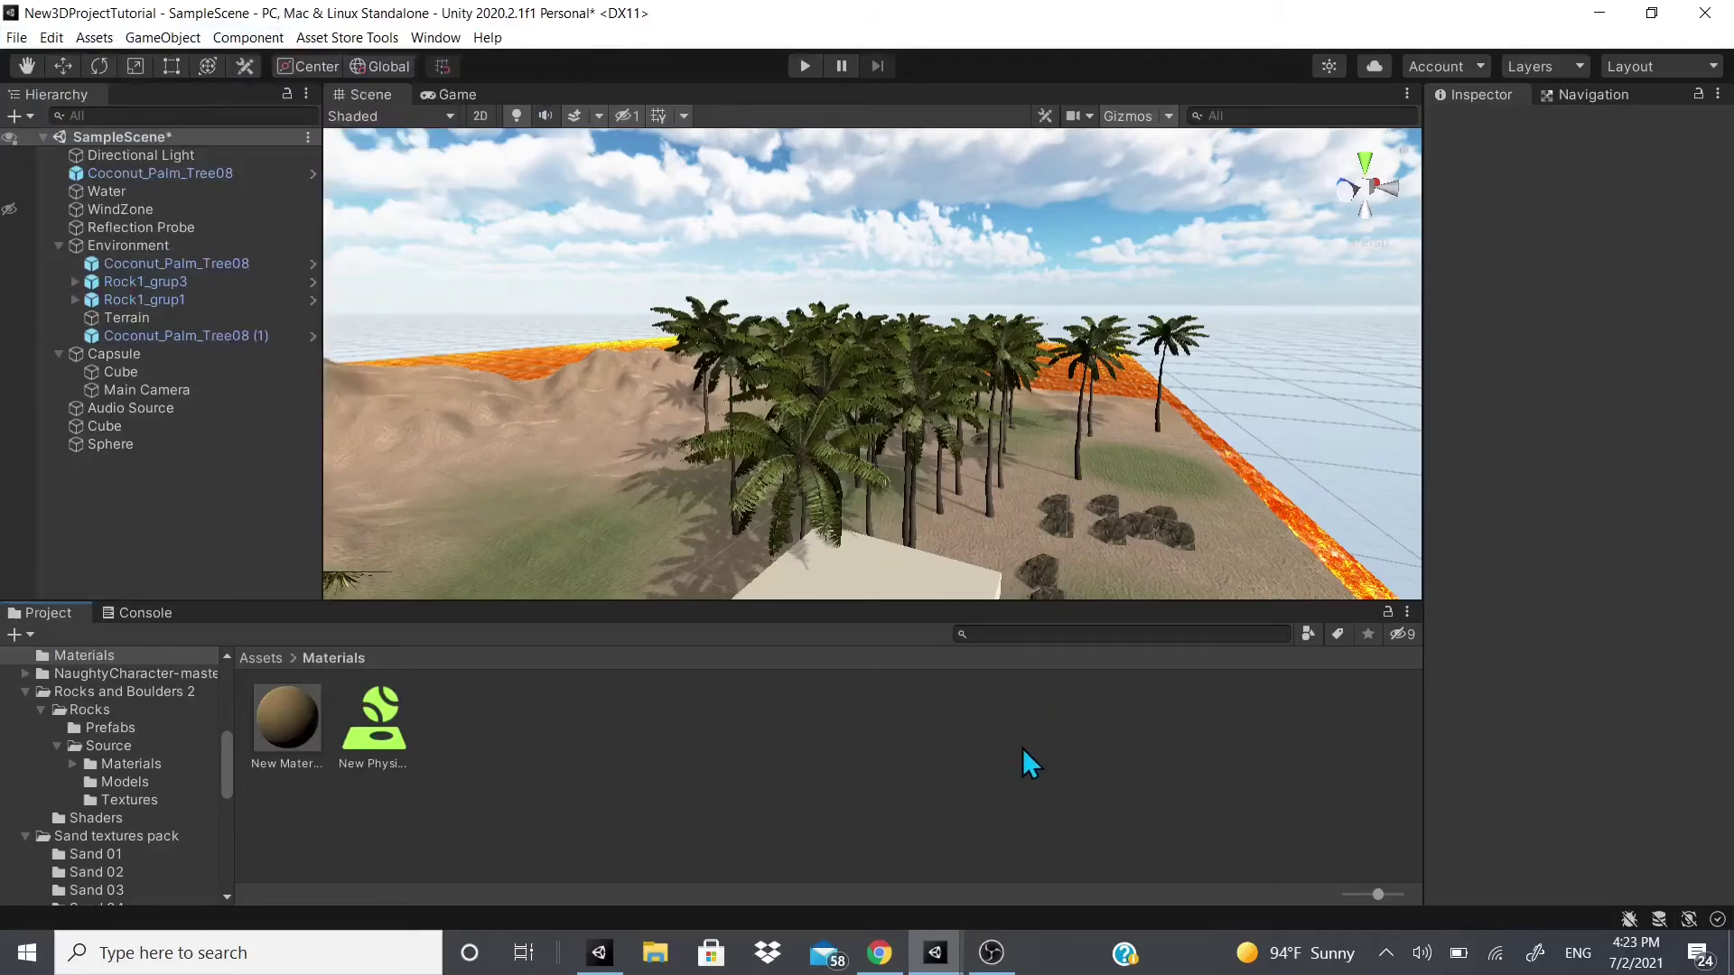